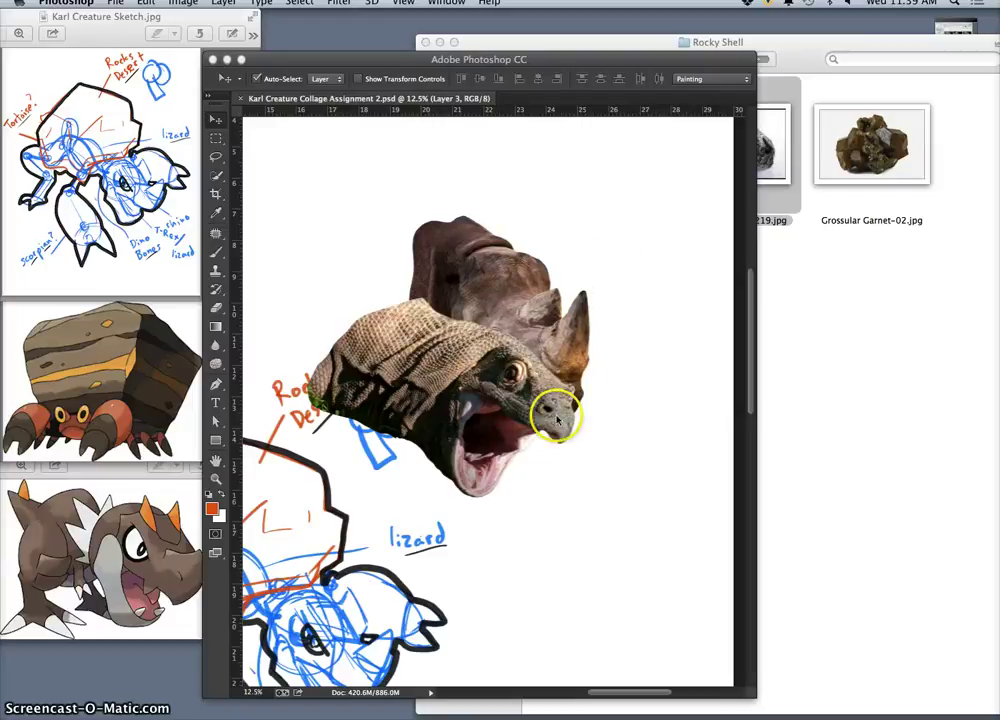
Apply a Perspective transform to the rhino head layer, narrowing its lower edge slightly.
{"action": "left_click", "coordinate": [527, 309]}
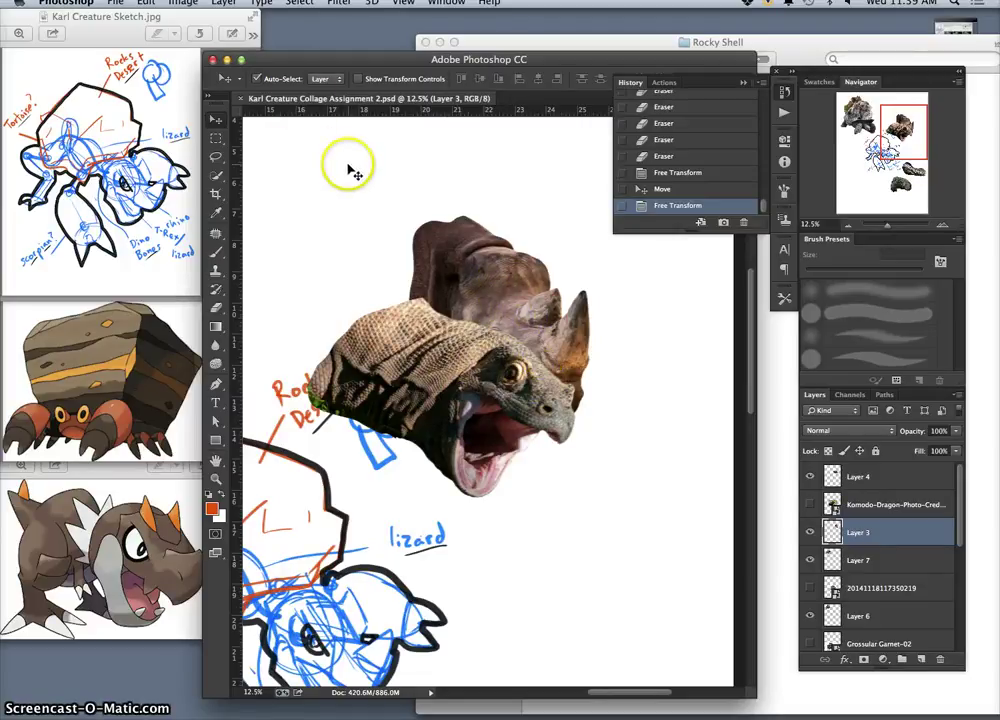
{"action": "key", "text": "ctrl+t"}
{"action": "right_click", "coordinate": [513, 291]}
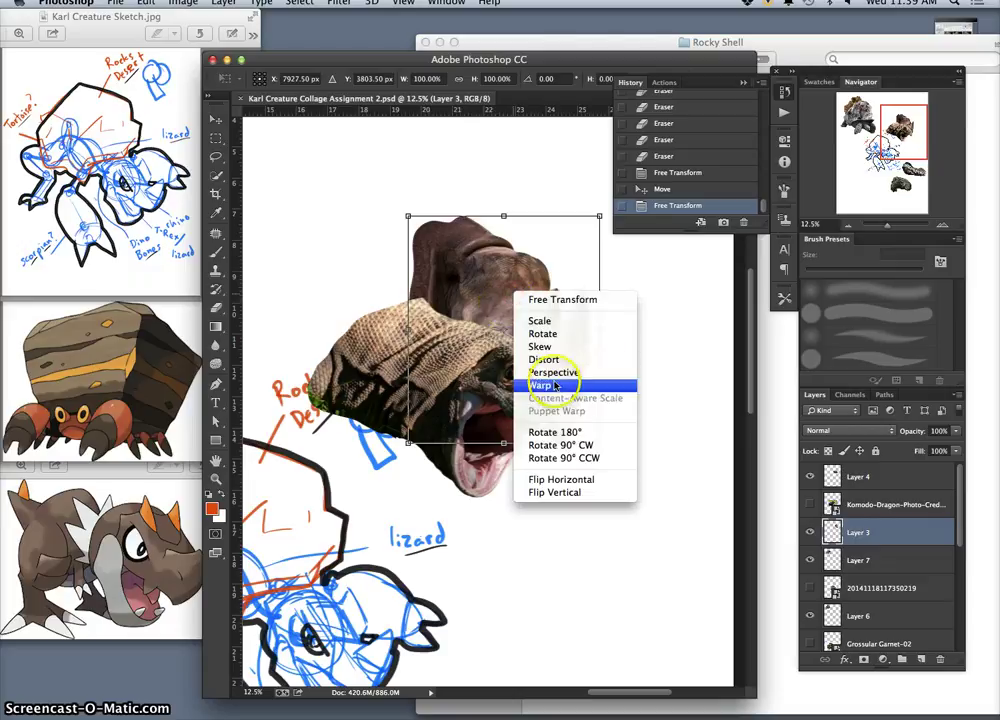
{"action": "left_click", "coordinate": [553, 372]}
{"action": "mouse_move", "coordinate": [408, 442]}
{"action": "left_mouse_down"}
{"action": "mouse_move", "coordinate": [396, 445]}
{"action": "mouse_move", "coordinate": [424, 440]}
{"action": "left_mouse_up"}
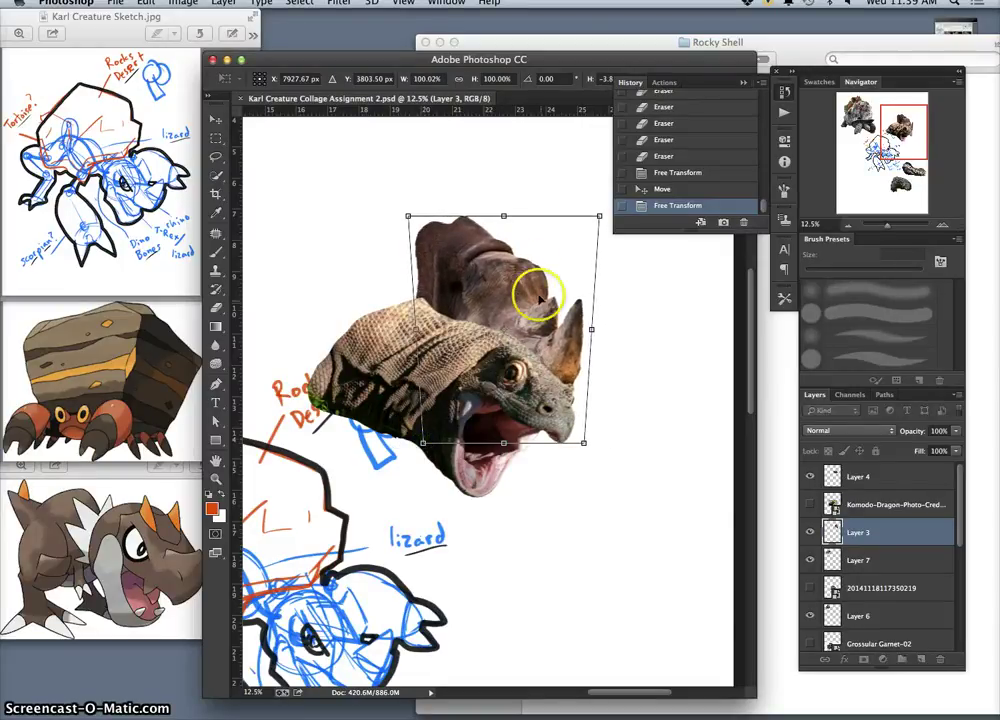
{"action": "key", "text": "Return"}
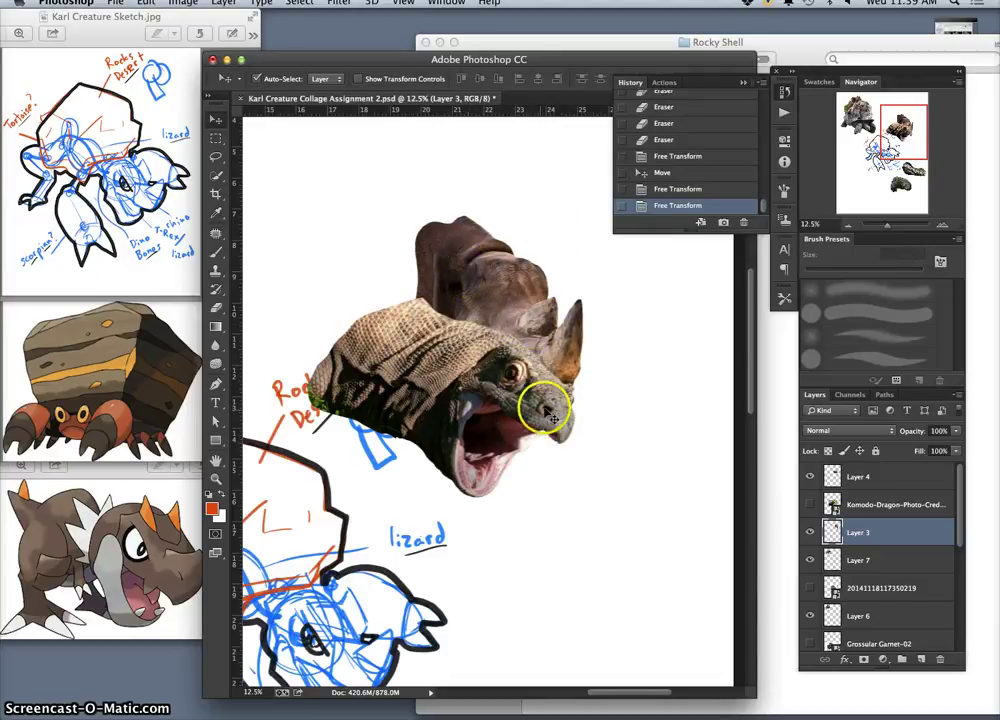
Try to rotate the Komodo dragon layer about 6.4° counterclockwise with a slight shift, and undo the transform.
{"action": "left_click", "coordinate": [480, 408]}
{"action": "key", "text": "super+t"}
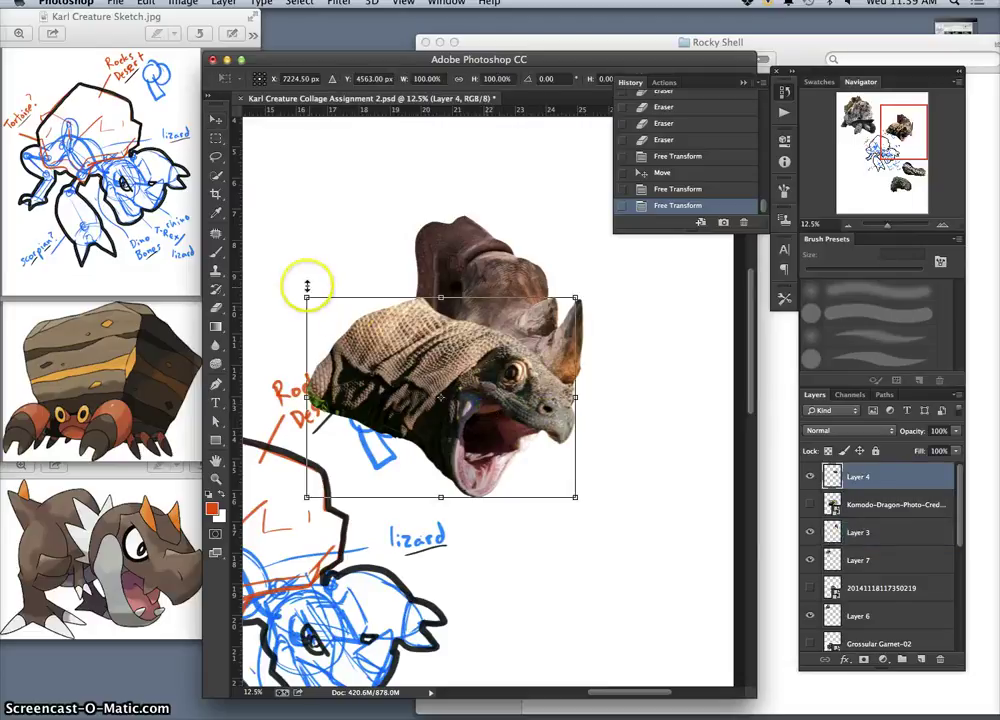
{"action": "left_click_drag", "start_coordinate": [308, 285], "coordinate": [298, 300]}
{"action": "left_click_drag", "start_coordinate": [440, 396], "coordinate": [434, 399]}
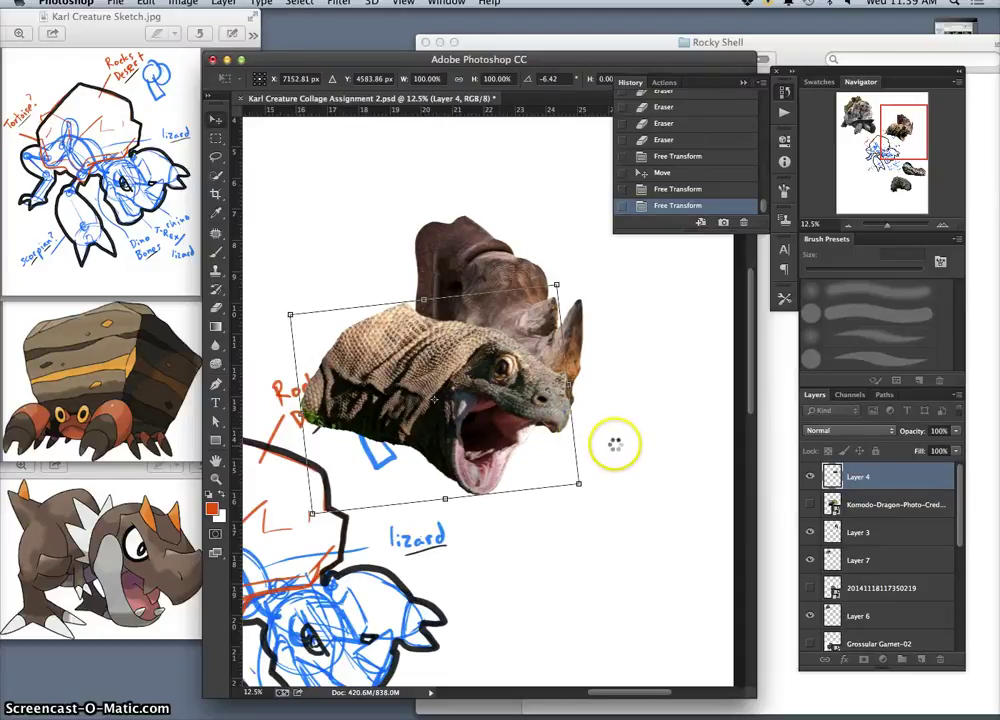
{"action": "key", "text": "Return"}
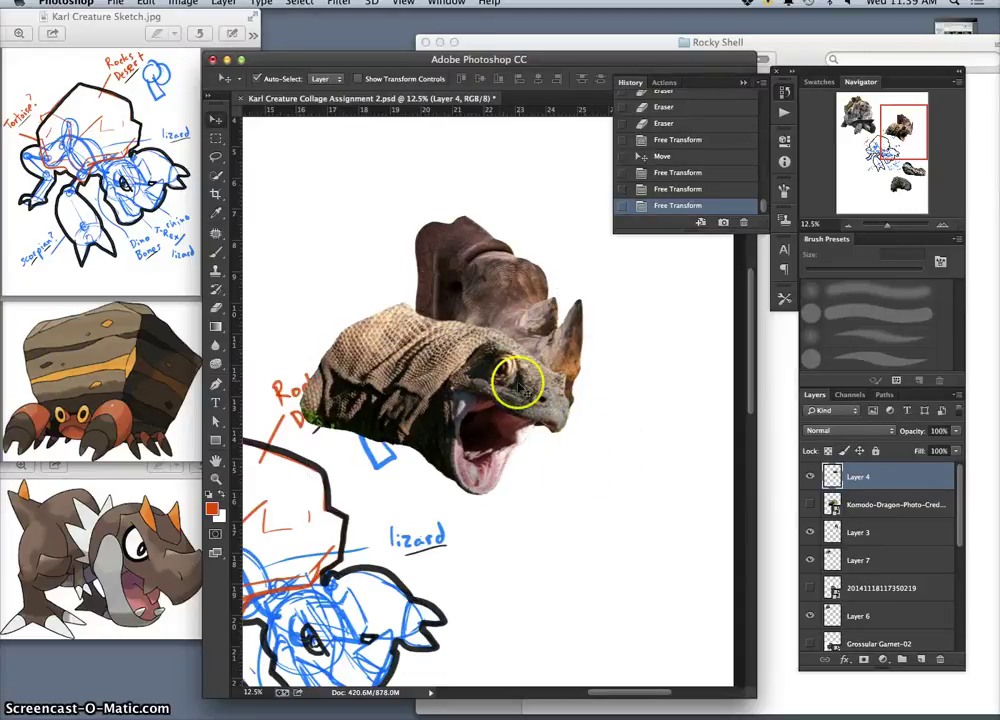
{"action": "key", "text": "super+z"}
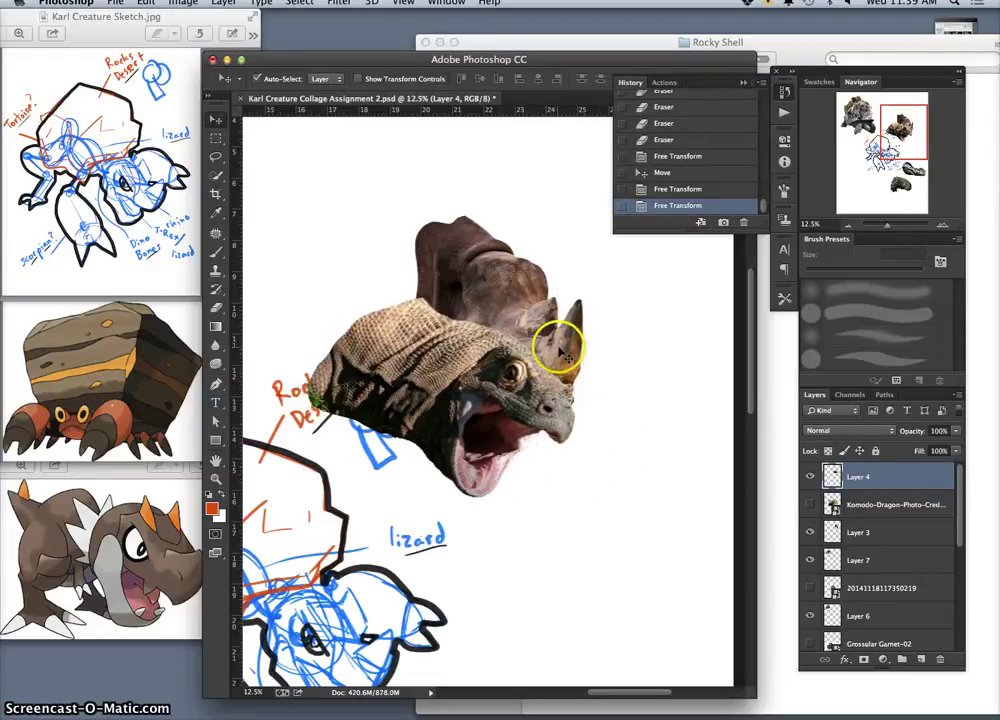
Reposition the Komodo dragon layer and distort it wider and slanted so its open mouth sits under the rhino's snout.
{"action": "left_click_drag", "start_coordinate": [536, 375], "coordinate": [544, 374]}
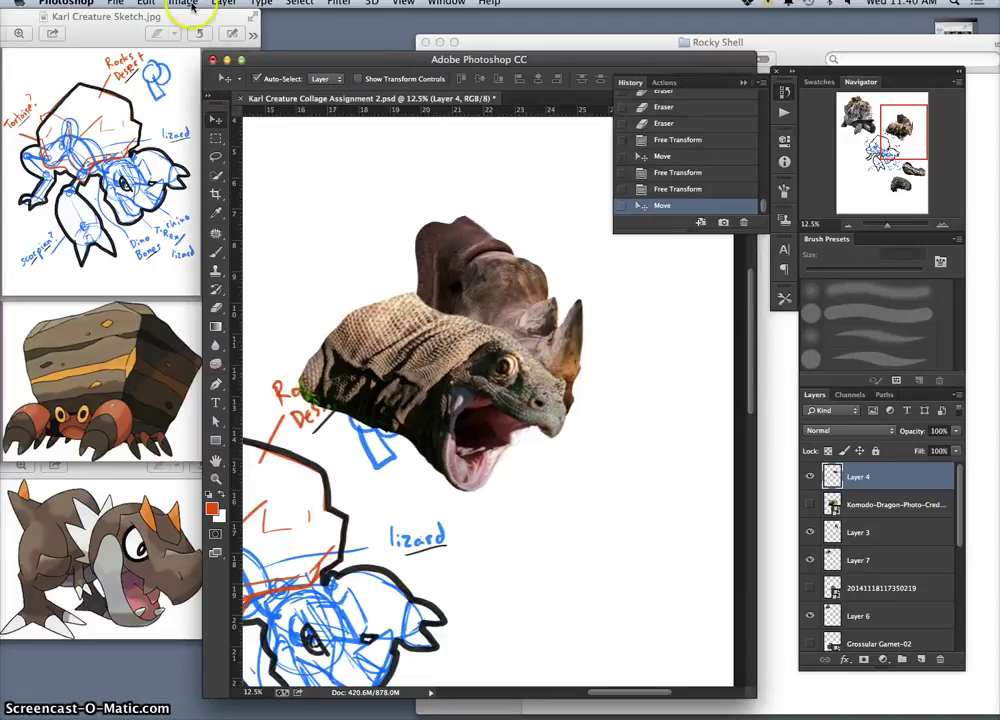
{"action": "key", "text": "super+t"}
{"action": "right_click", "coordinate": [380, 353]}
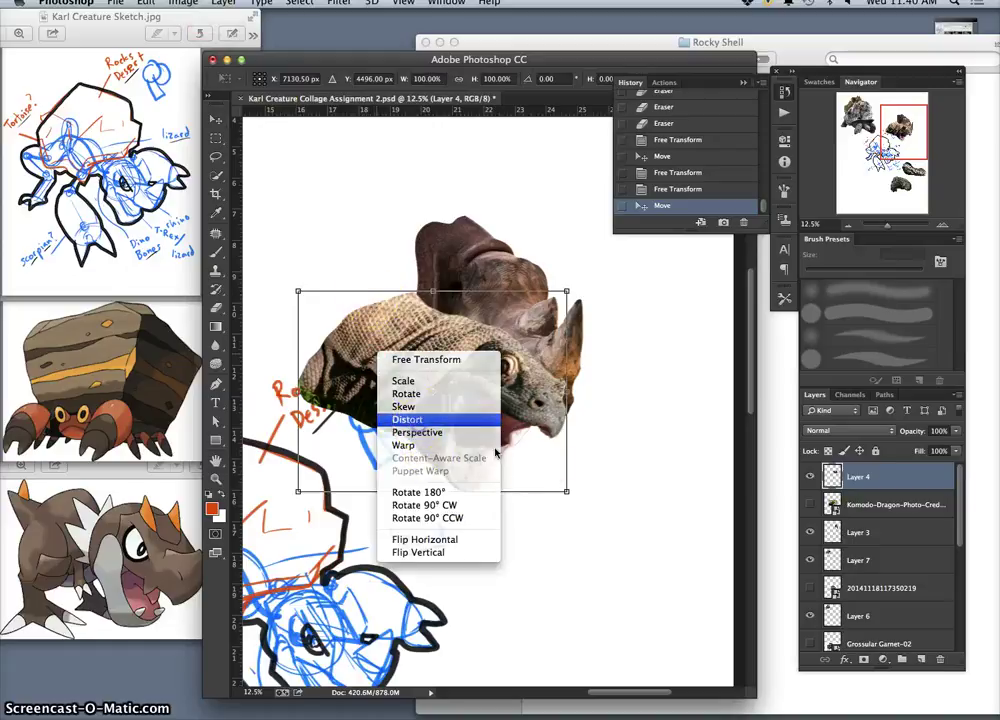
{"action": "left_click", "coordinate": [539, 468]}
{"action": "left_click_drag", "start_coordinate": [567, 491], "coordinate": [624, 450]}
{"action": "left_click_drag", "start_coordinate": [446, 417], "coordinate": [416, 457]}
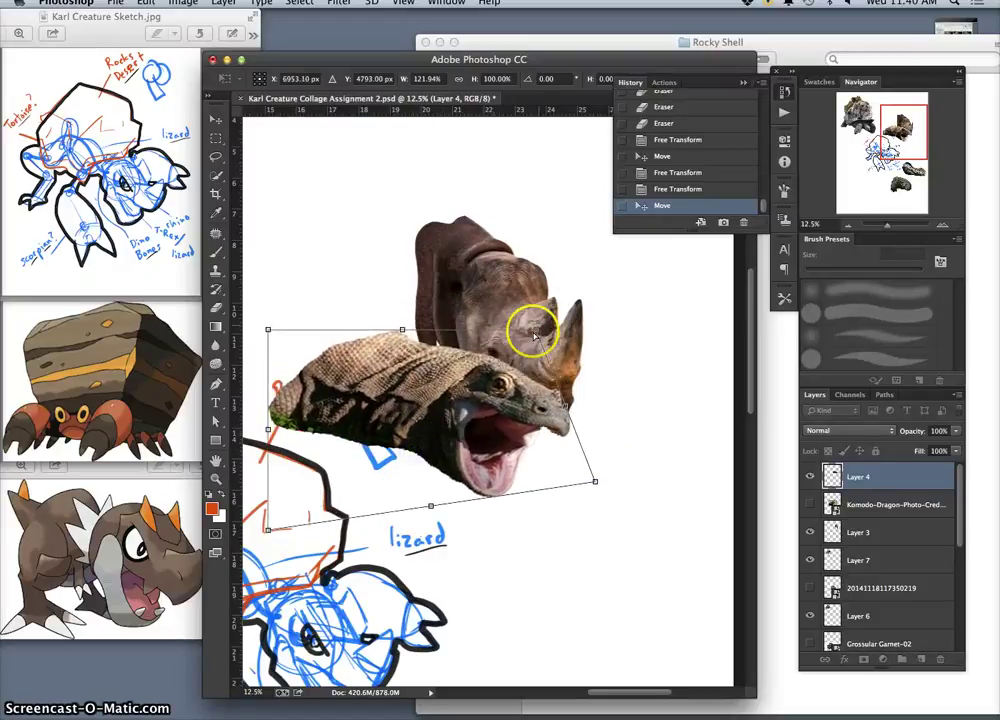
{"action": "left_click_drag", "start_coordinate": [268, 326], "coordinate": [300, 311]}
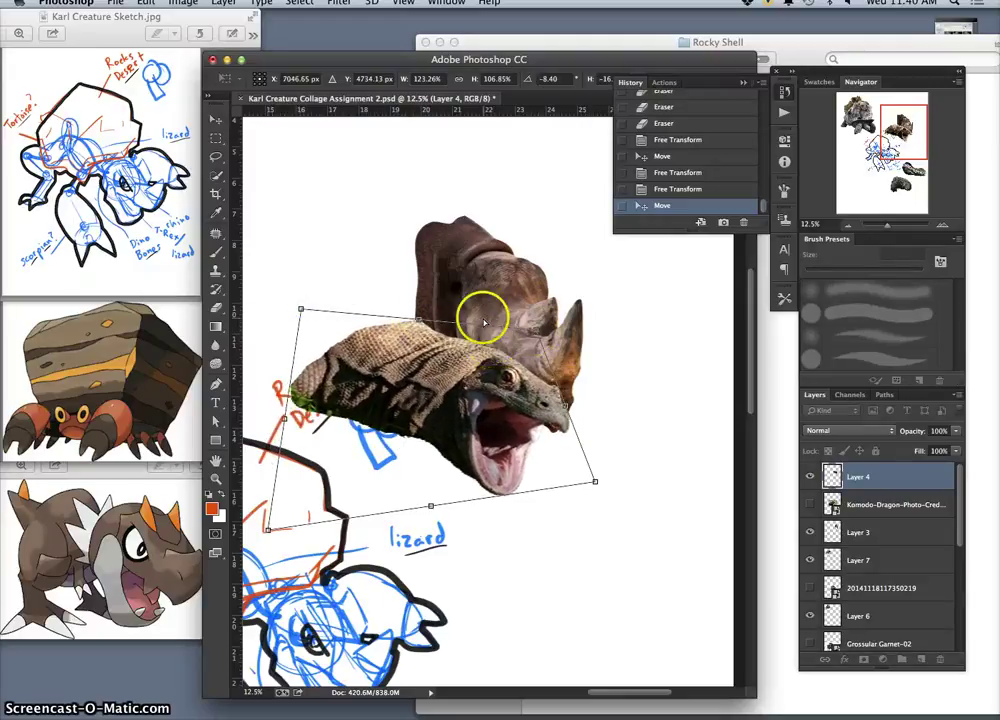
{"action": "mouse_move", "coordinate": [571, 446]}
{"action": "left_mouse_down"}
{"action": "mouse_move", "coordinate": [560, 428]}
{"action": "mouse_move", "coordinate": [577, 434]}
{"action": "left_mouse_up"}
{"action": "double_click", "coordinate": [575, 437]}
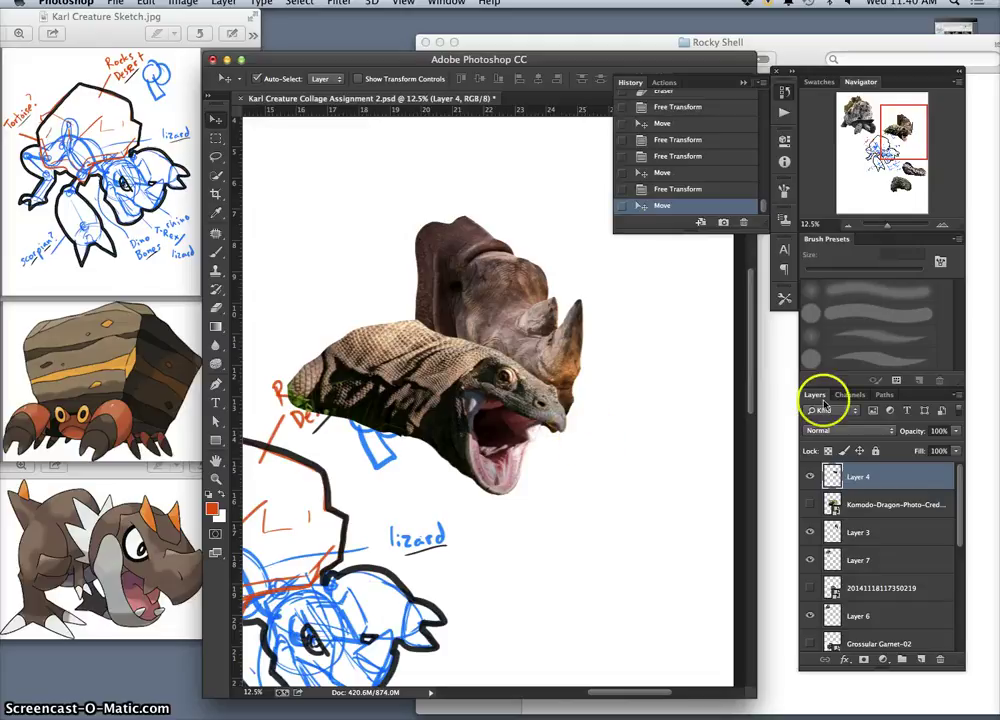
Place Layer 4 directly beneath the Komodo dragon photo layer in the stack, checking that photo by toggling its visibility.
{"action": "key", "text": "super+bracketleft"}
{"action": "key", "text": "super+bracketleft"}
{"action": "key", "text": "super+bracketright"}
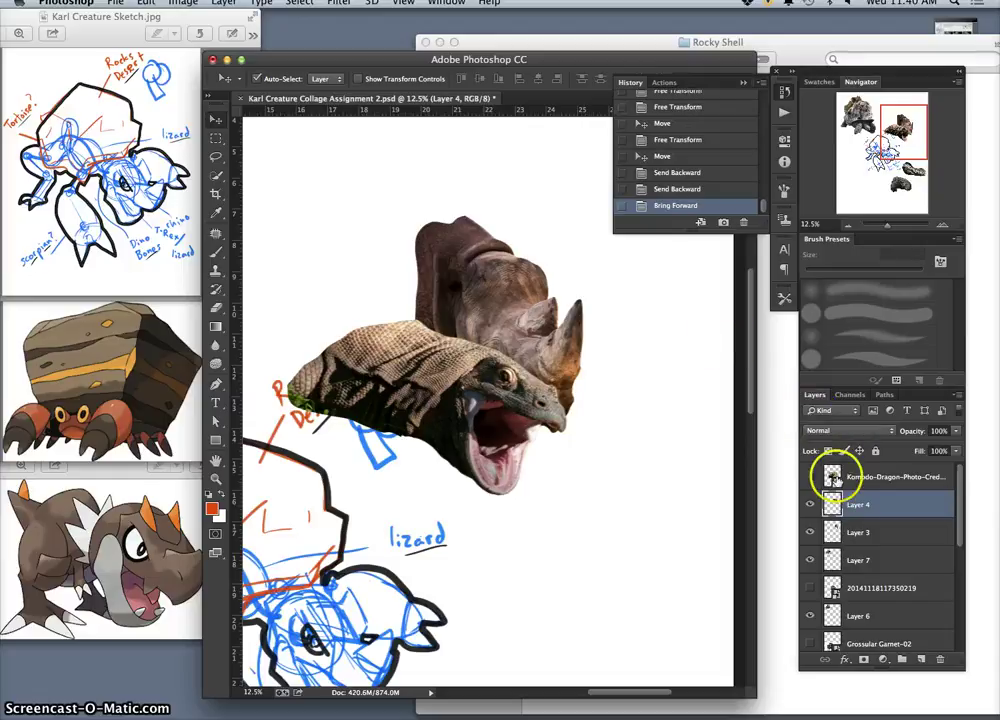
{"action": "left_click", "coordinate": [810, 476]}
{"action": "left_click", "coordinate": [810, 476]}
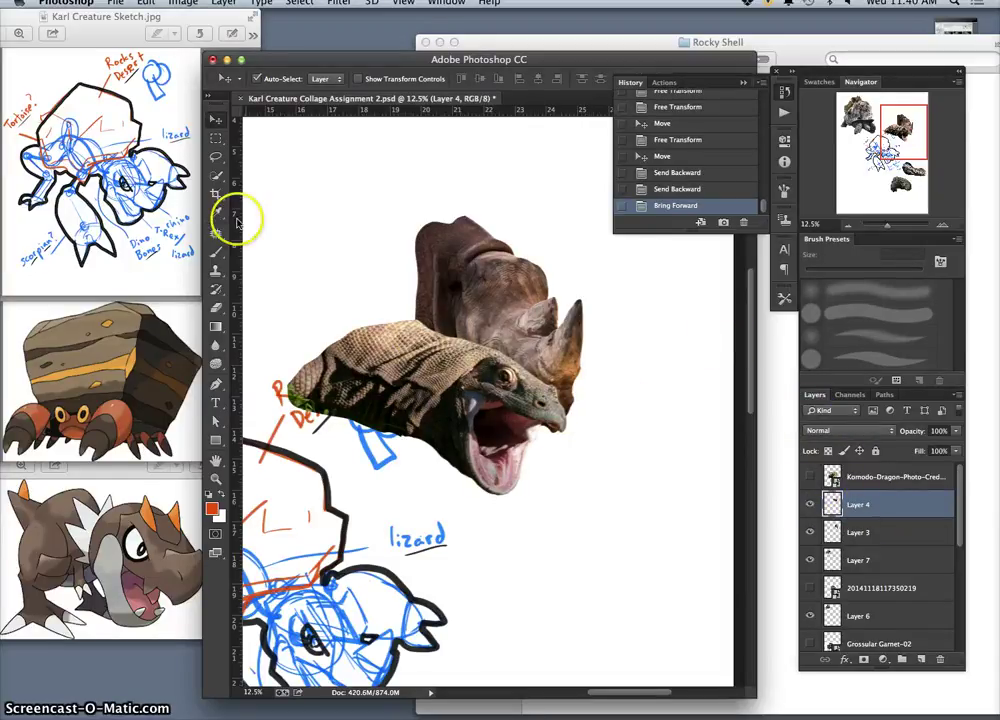
Lasso the Komodo dragon's upper snout, copy it to a new layer, and hide that copy.
{"action": "left_click", "coordinate": [215, 158]}
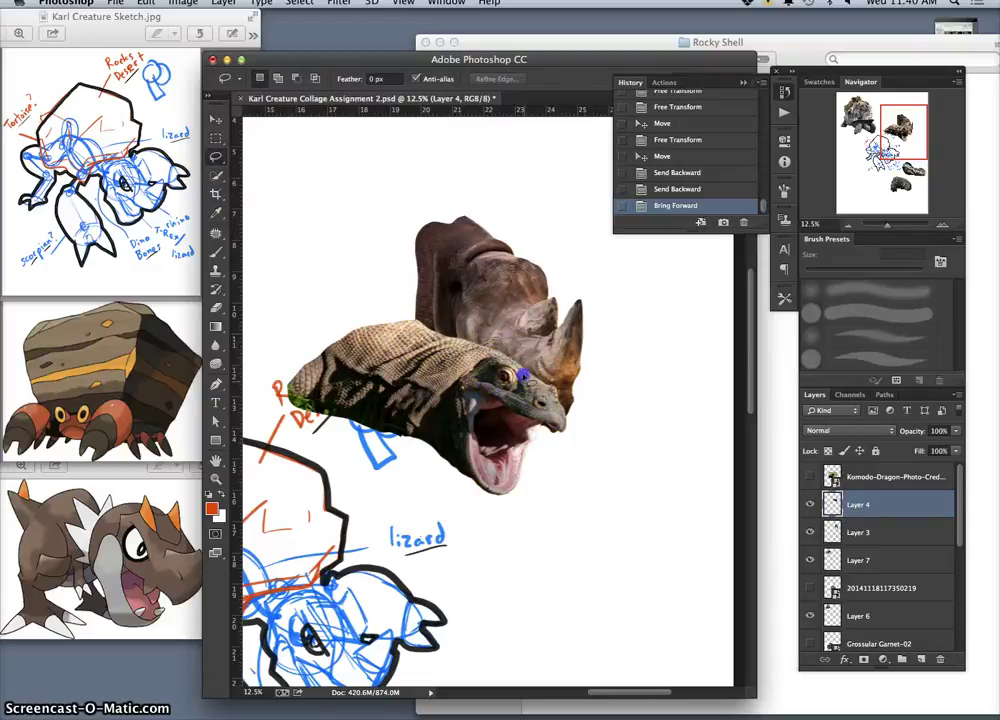
{"action": "mouse_move", "coordinate": [520, 370]}
{"action": "left_mouse_down"}
{"action": "mouse_move", "coordinate": [537, 439]}
{"action": "mouse_move", "coordinate": [521, 375]}
{"action": "mouse_move", "coordinate": [525, 399]}
{"action": "mouse_move", "coordinate": [480, 295]}
{"action": "mouse_move", "coordinate": [617, 451]}
{"action": "left_mouse_up"}
{"action": "key", "text": "super+j"}
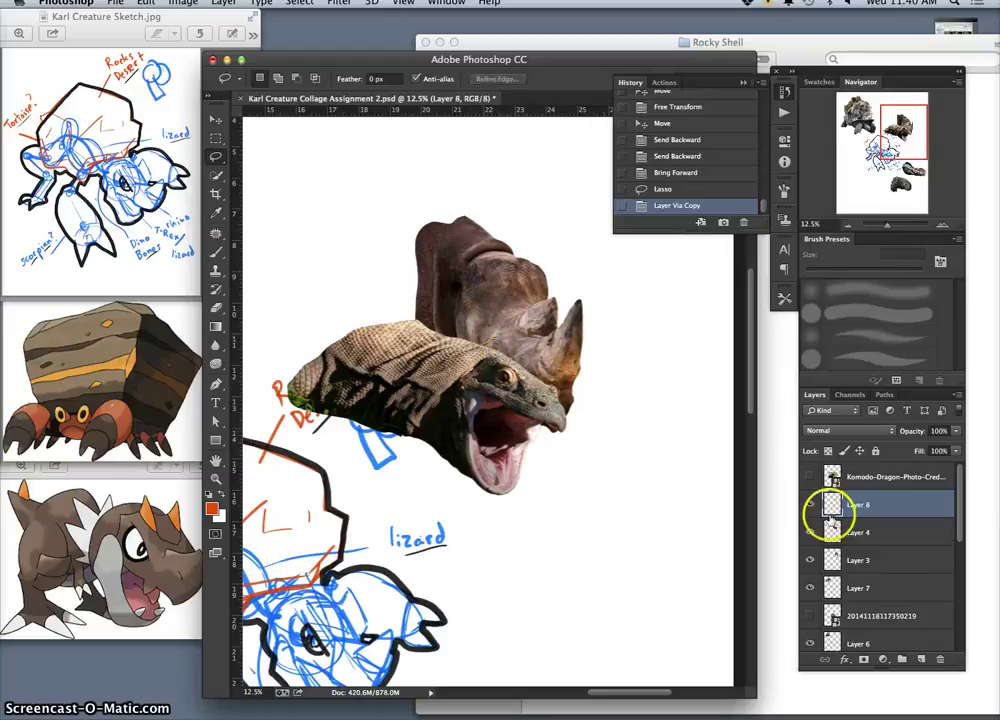
{"action": "left_click", "coordinate": [810, 504]}
Erase the Komodo dragon's eye and upper snout on Layer 4 with a 175 px eraser, exposing the rhino's face.
{"action": "left_click", "coordinate": [862, 531]}
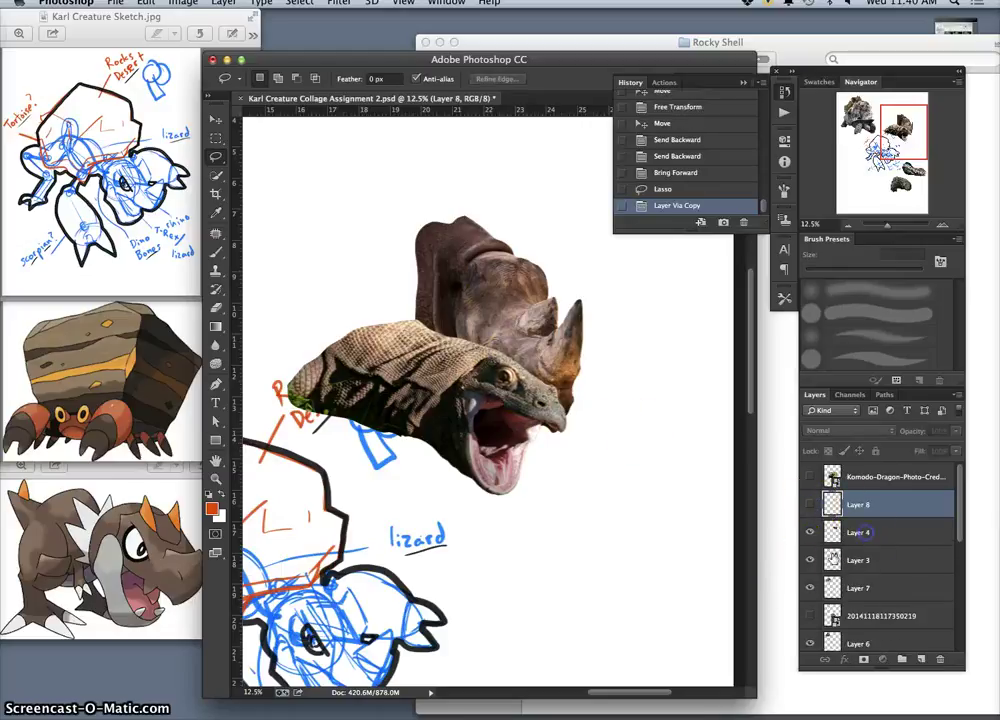
{"action": "left_click", "coordinate": [215, 305]}
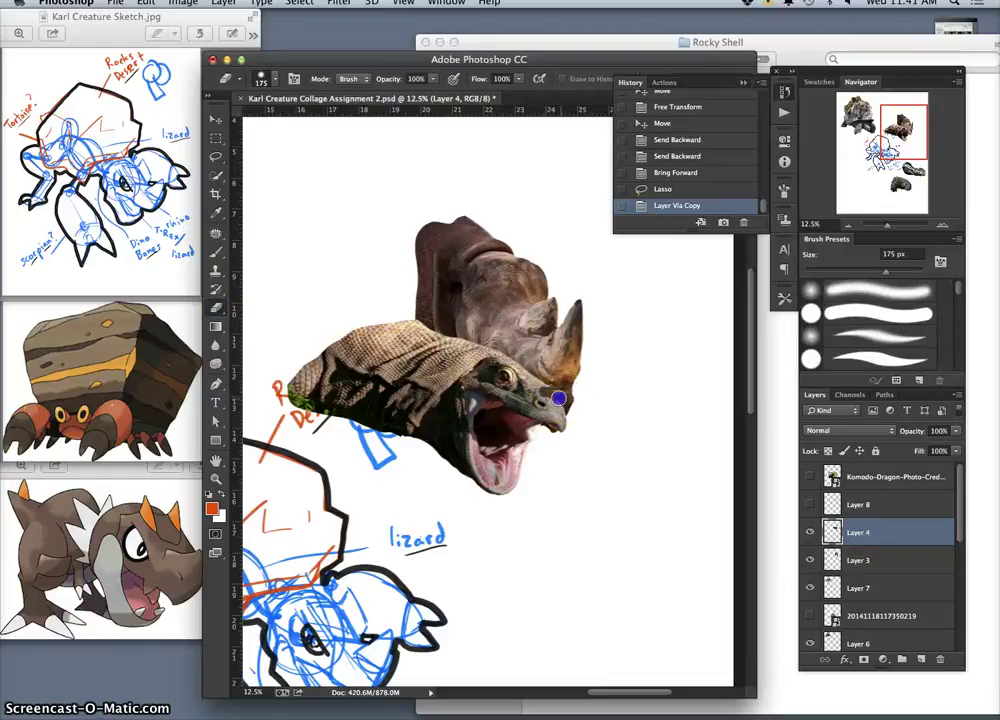
{"action": "left_click_drag", "start_coordinate": [544, 397], "coordinate": [550, 392]}
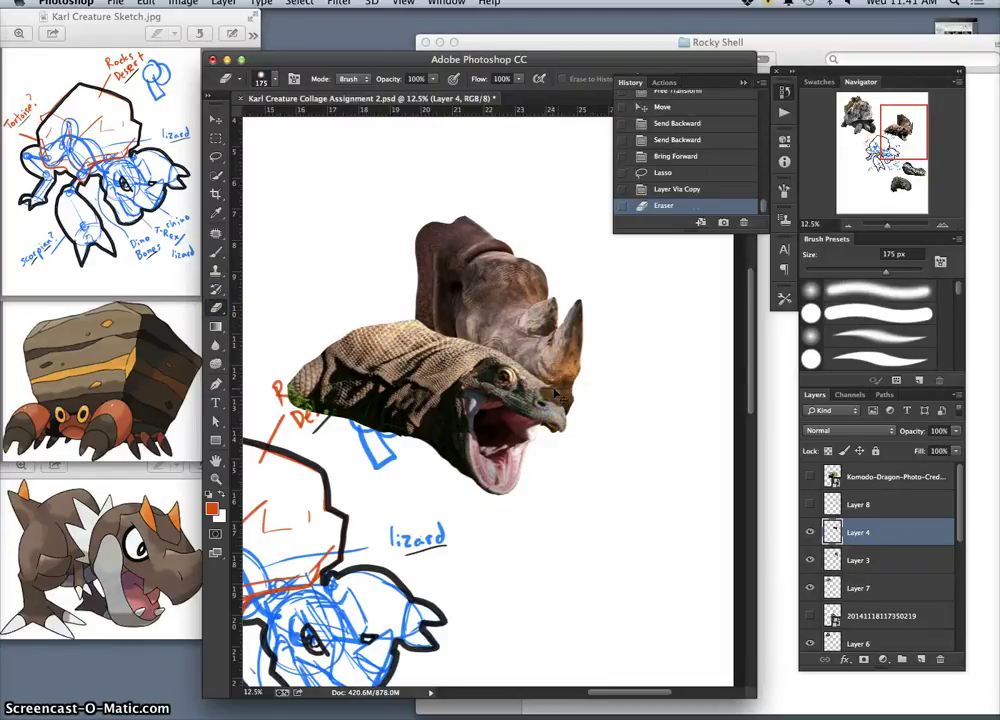
{"action": "key", "text": "super+z"}
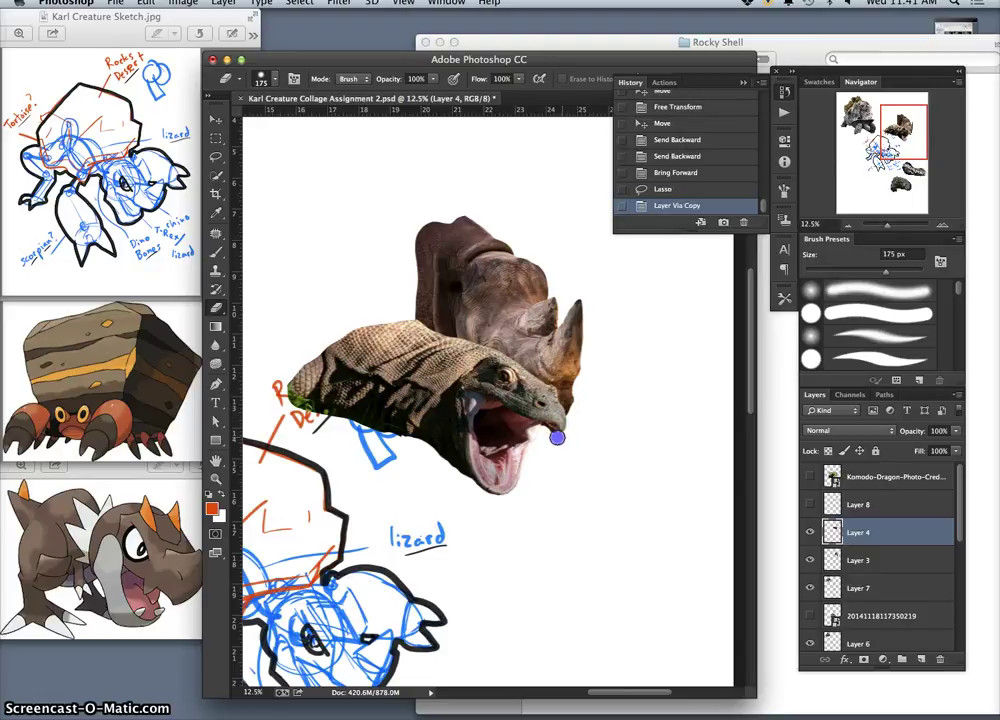
{"action": "mouse_move", "coordinate": [569, 414]}
{"action": "left_mouse_down"}
{"action": "mouse_move", "coordinate": [564, 390]}
{"action": "mouse_move", "coordinate": [544, 399]}
{"action": "left_mouse_up"}
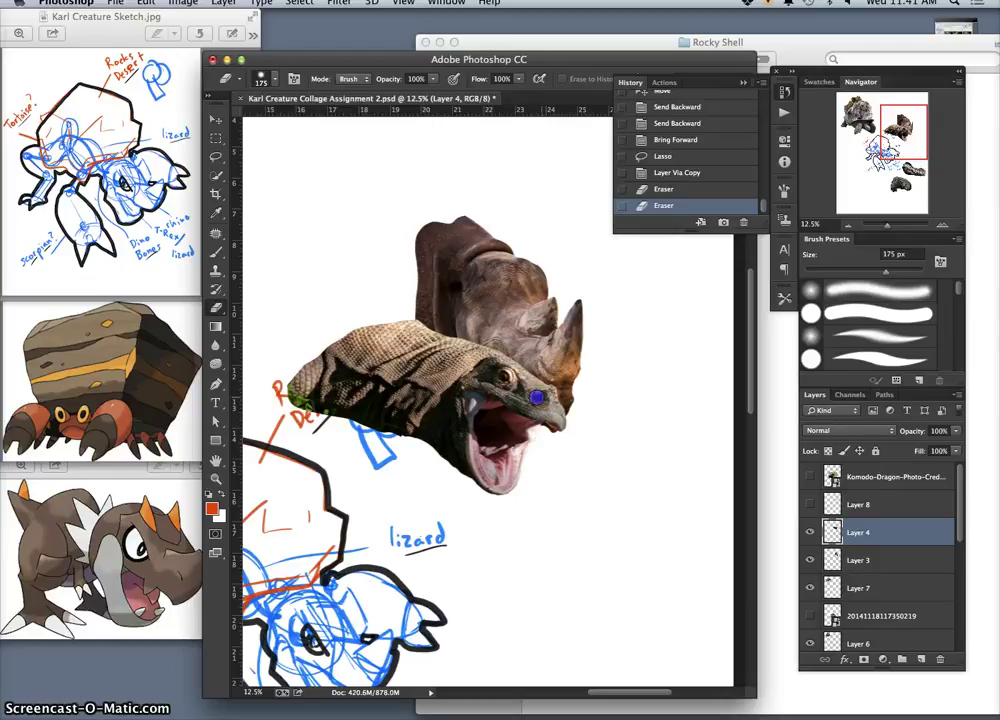
{"action": "left_click", "coordinate": [507, 375]}
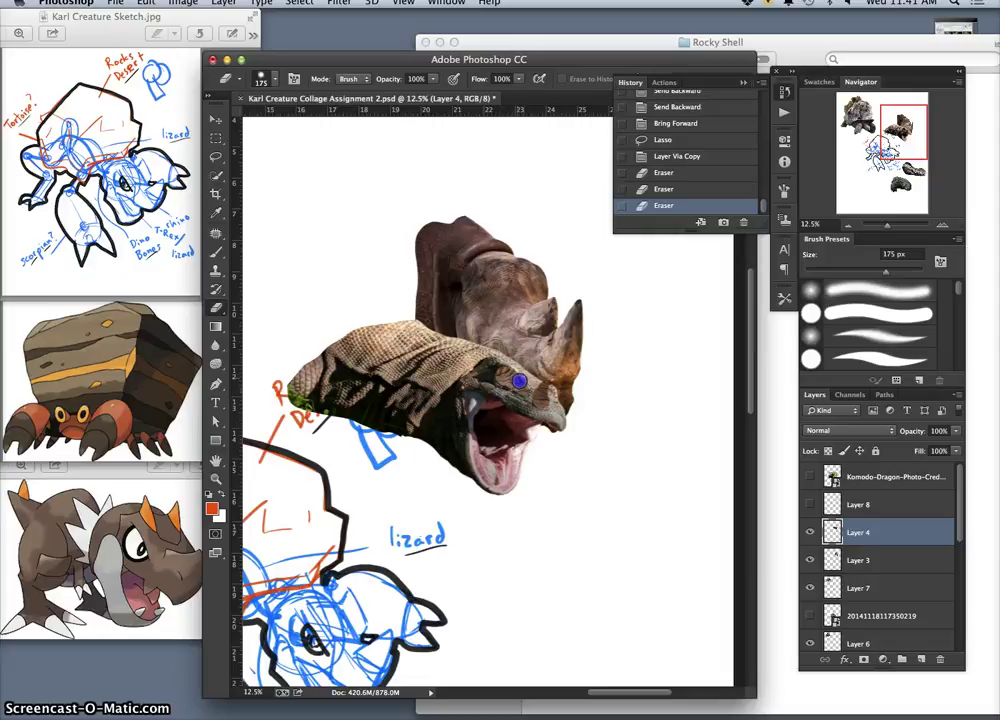
{"action": "left_click", "coordinate": [516, 378]}
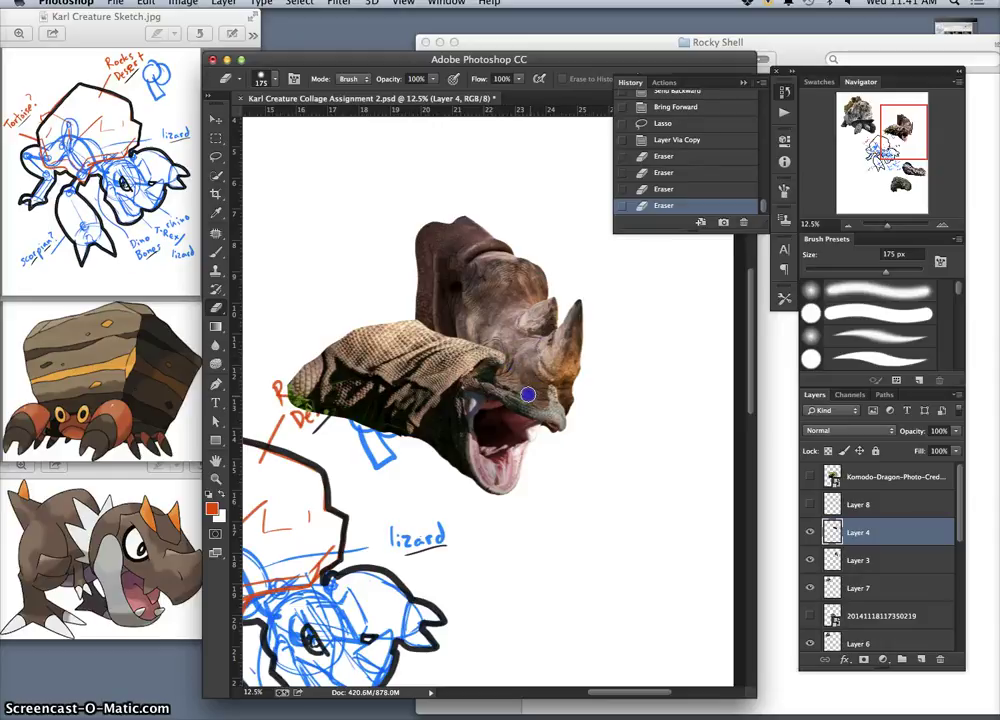
{"action": "left_click", "coordinate": [502, 381]}
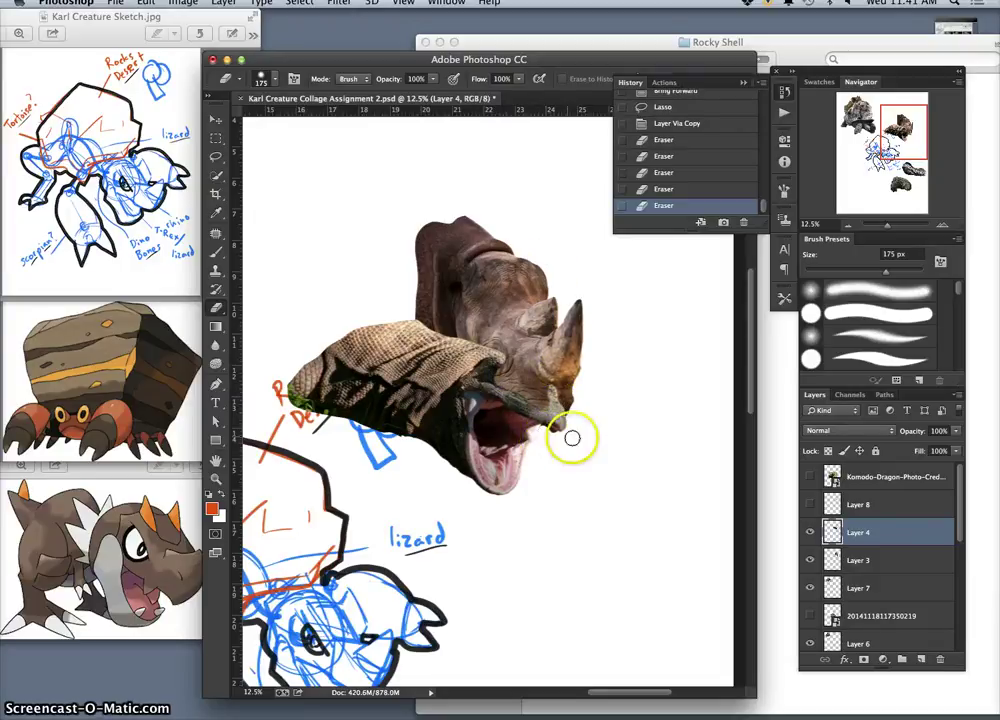
Erase the lower part of the rhino's face on Layer 3 where it overlaps the Komodo dragon's open mouth.
{"action": "left_click", "coordinate": [810, 560]}
{"action": "left_click", "coordinate": [810, 560]}
{"action": "left_click", "coordinate": [858, 560]}
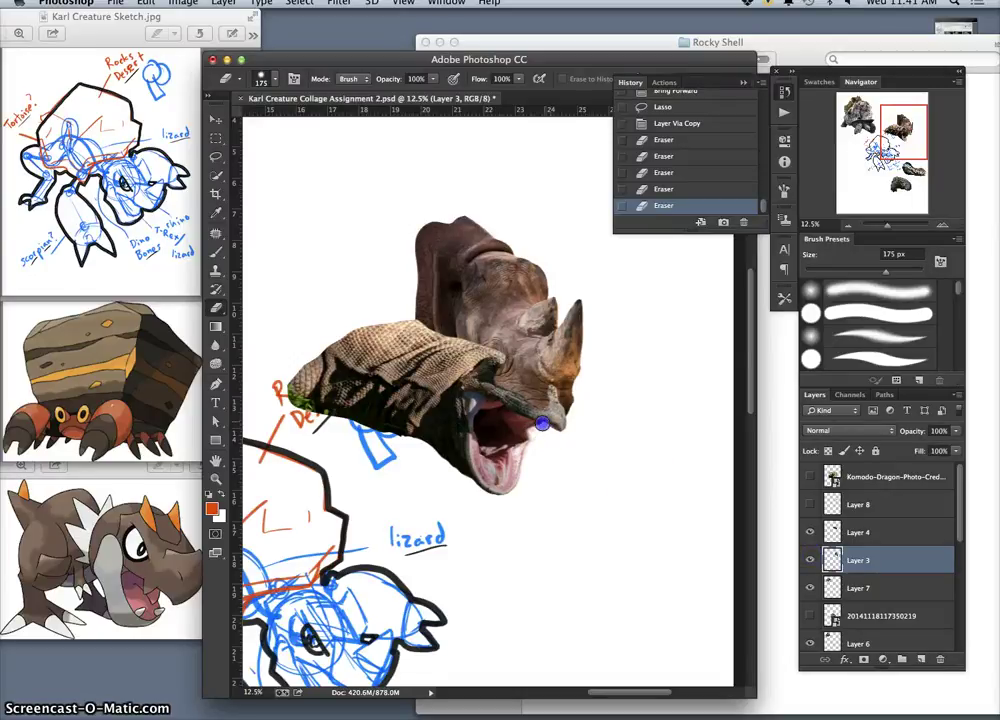
{"action": "mouse_move", "coordinate": [541, 426]}
{"action": "left_mouse_down"}
{"action": "mouse_move", "coordinate": [528, 476]}
{"action": "mouse_move", "coordinate": [575, 387]}
{"action": "mouse_move", "coordinate": [525, 282]}
{"action": "mouse_move", "coordinate": [495, 376]}
{"action": "left_mouse_up"}
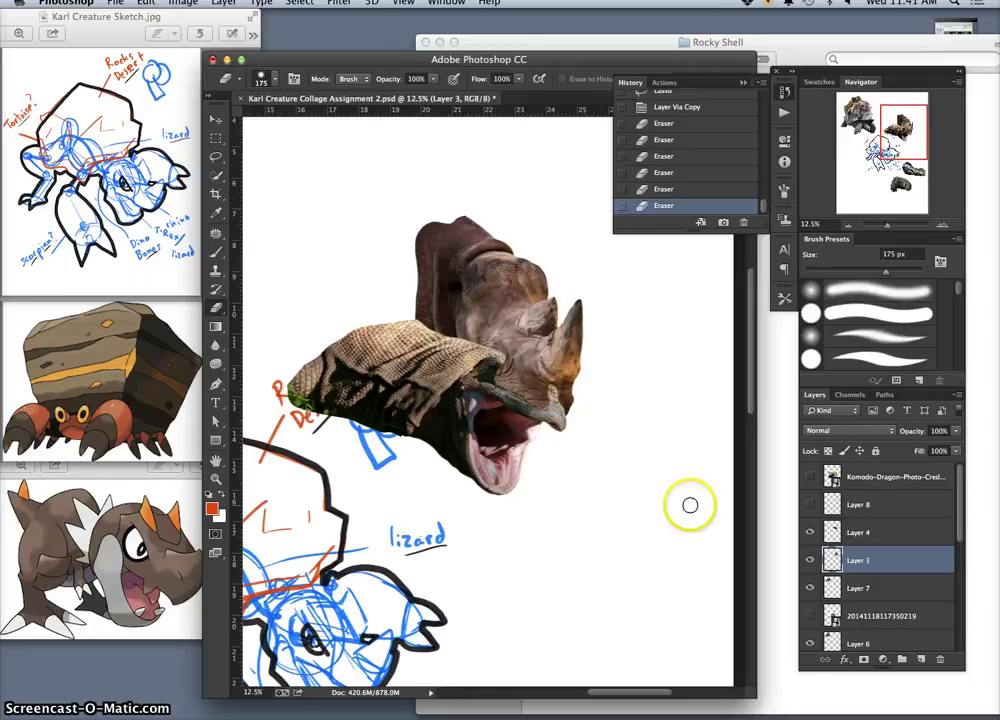
Lower Layer 4's opacity to 65% and erase the Komodo dragon's edge beside the rhino's cheek.
{"action": "left_click", "coordinate": [864, 536]}
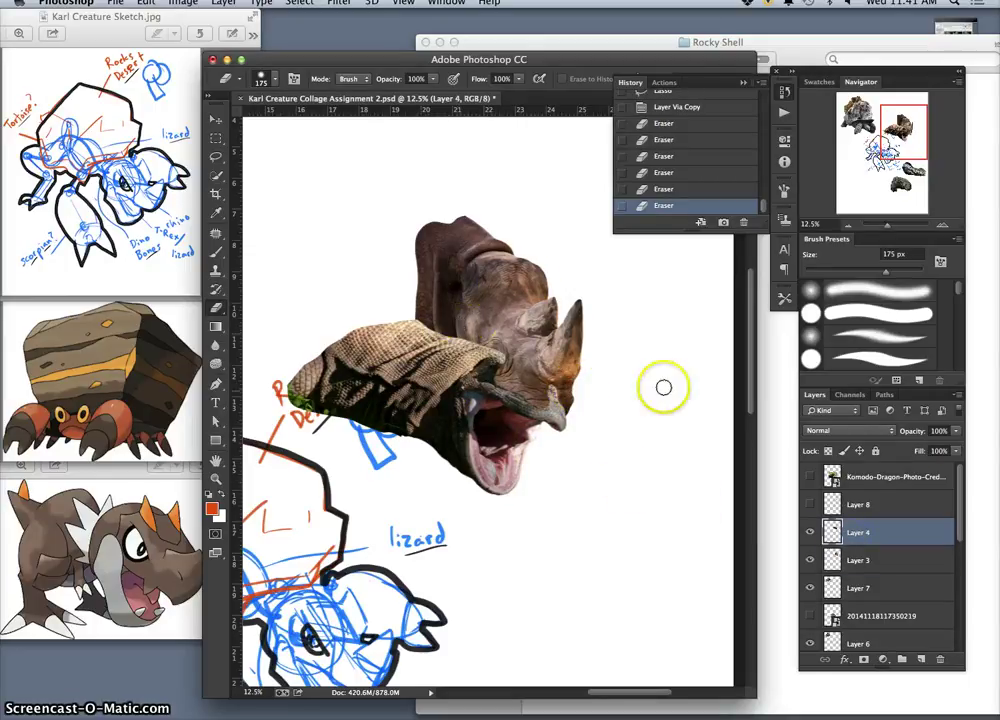
{"action": "left_click", "coordinate": [955, 431]}
{"action": "left_click_drag", "start_coordinate": [955, 445], "coordinate": [933, 445]}
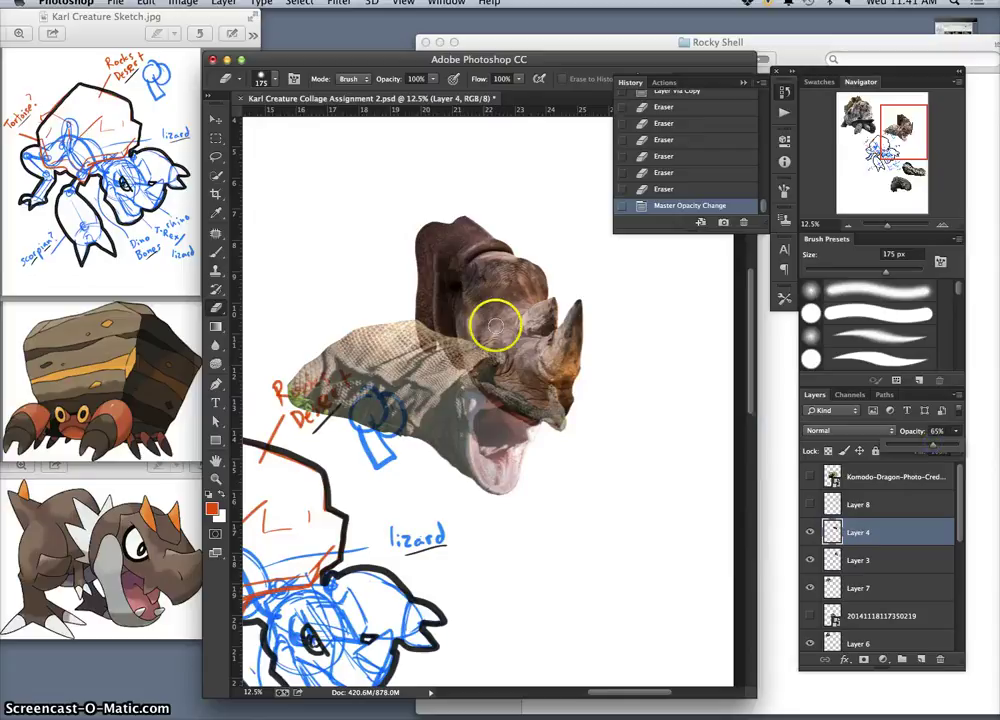
{"action": "left_click", "coordinate": [500, 345]}
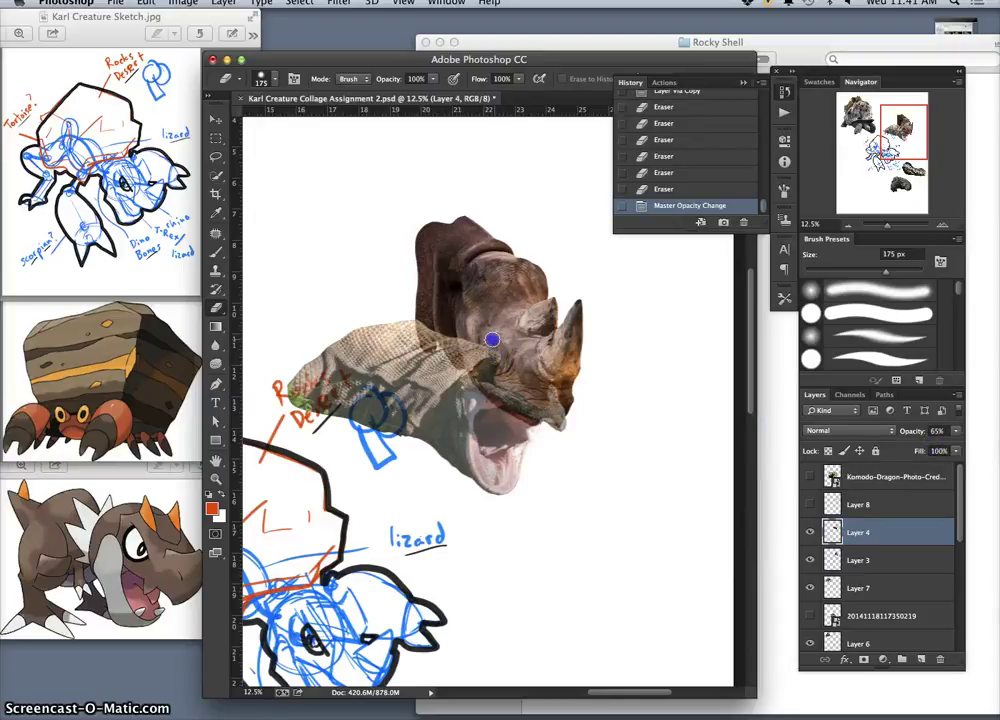
Try erasing farther into the Komodo dragon's neck, undo that stroke, and restore Layer 4's opacity to 100%.
{"action": "mouse_move", "coordinate": [468, 334]}
{"action": "left_mouse_down"}
{"action": "mouse_move", "coordinate": [453, 331]}
{"action": "mouse_move", "coordinate": [455, 353]}
{"action": "left_mouse_up"}
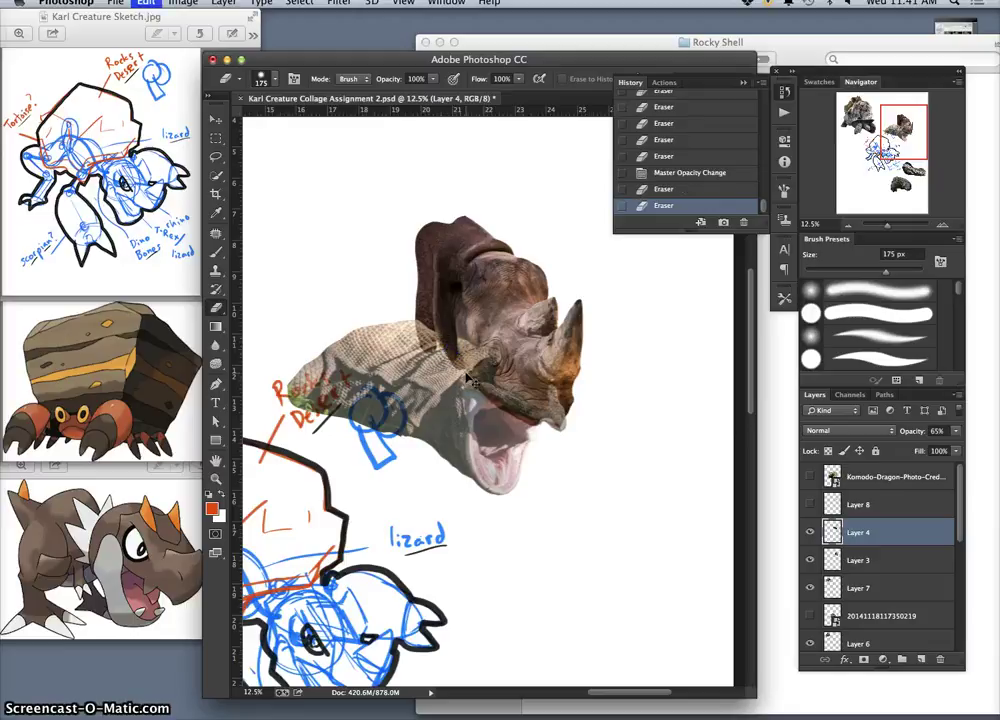
{"action": "key", "text": "super+z"}
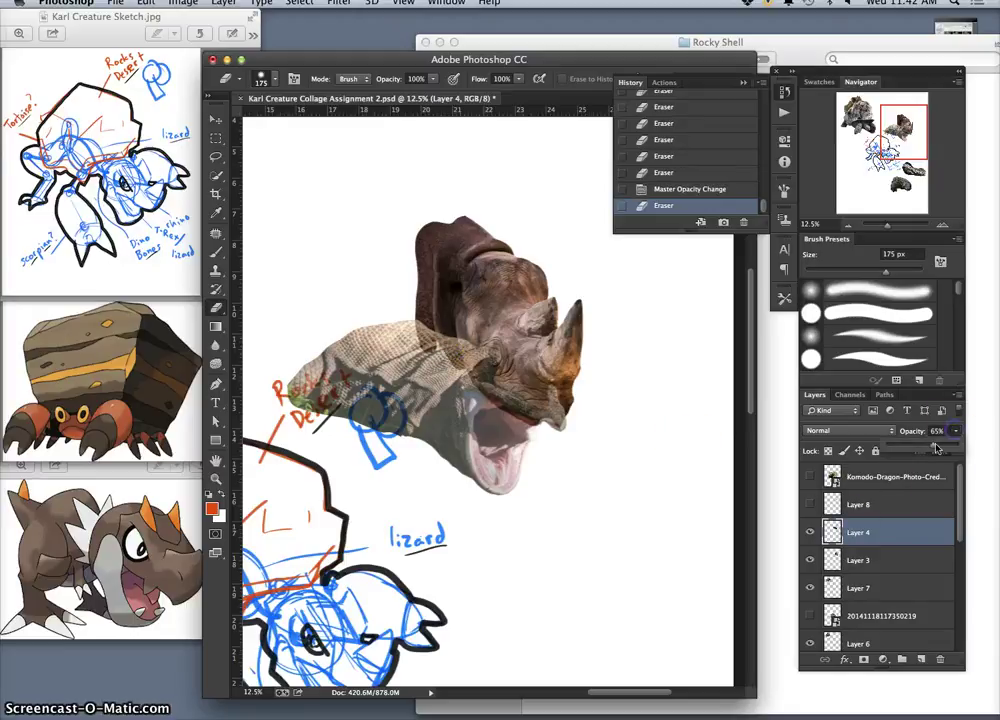
{"action": "left_click_drag", "start_coordinate": [955, 431], "coordinate": [964, 447]}
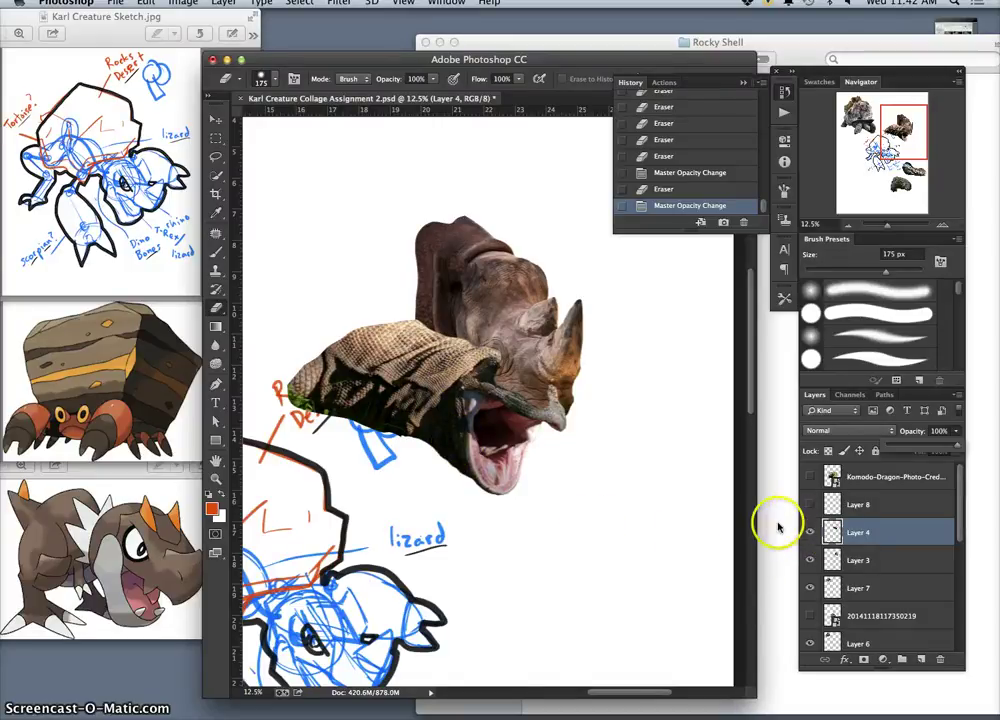
Widen the rhino on Layer 3 to 107.61% of its width with Free Transform, extending its back edge outward.
{"action": "left_click", "coordinate": [860, 558]}
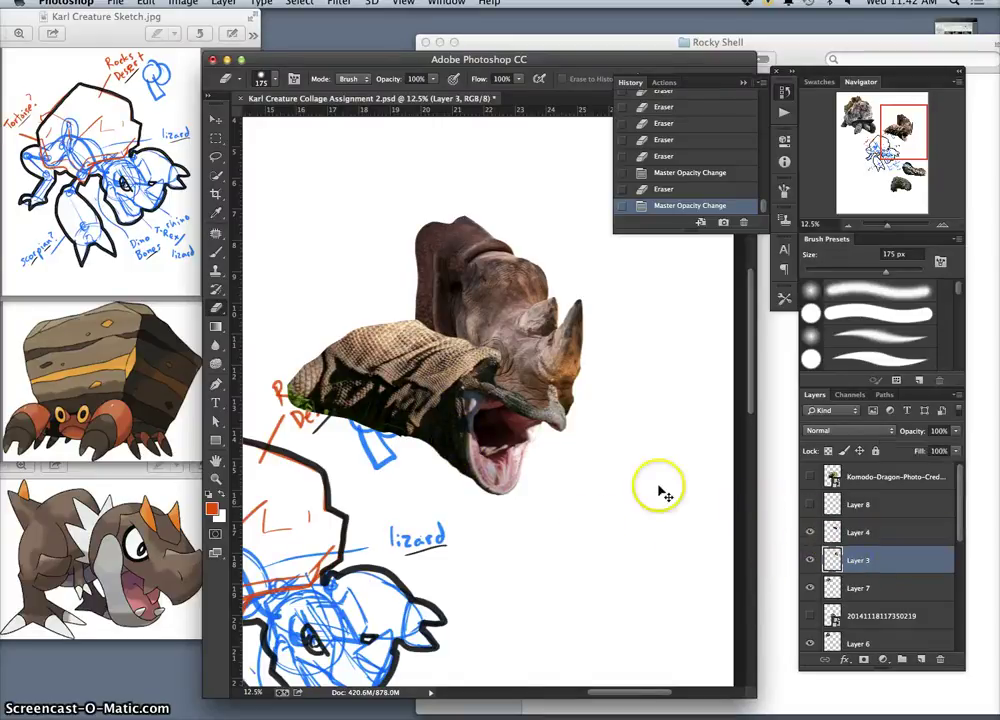
{"action": "key", "text": "ctrl+t"}
{"action": "left_click_drag", "start_coordinate": [417, 328], "coordinate": [402, 330]}
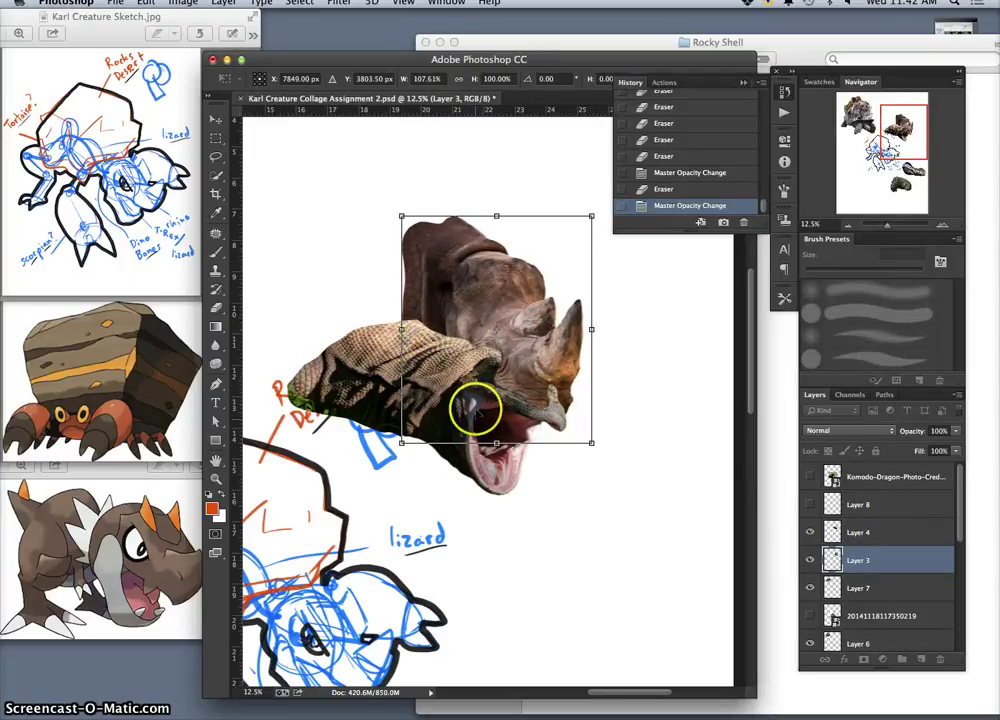
{"action": "key", "text": "Return"}
Erase stray edges around the creature's upper lip, trimming the lip's tip on Layer 4 and the area beneath it on Layer 3.
{"action": "key", "text": "e"}
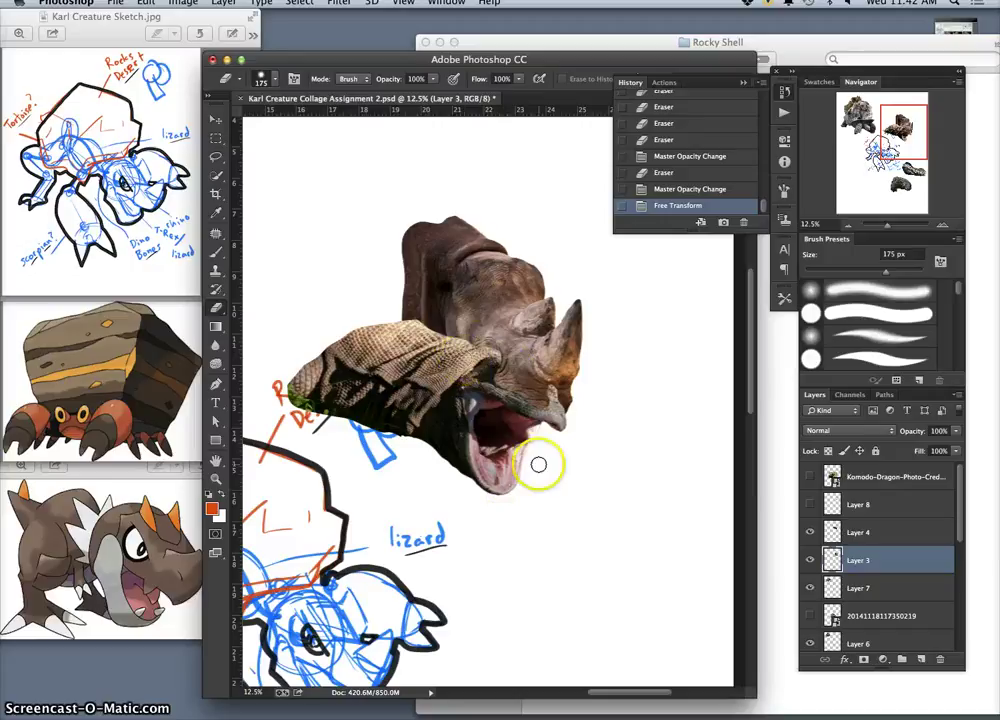
{"action": "mouse_move", "coordinate": [509, 430]}
{"action": "left_mouse_down"}
{"action": "mouse_move", "coordinate": [537, 412]}
{"action": "mouse_move", "coordinate": [539, 425]}
{"action": "mouse_move", "coordinate": [486, 404]}
{"action": "mouse_move", "coordinate": [492, 427]}
{"action": "mouse_move", "coordinate": [491, 398]}
{"action": "mouse_move", "coordinate": [555, 420]}
{"action": "mouse_move", "coordinate": [557, 433]}
{"action": "mouse_move", "coordinate": [522, 427]}
{"action": "mouse_move", "coordinate": [513, 414]}
{"action": "mouse_move", "coordinate": [560, 423]}
{"action": "left_mouse_up"}
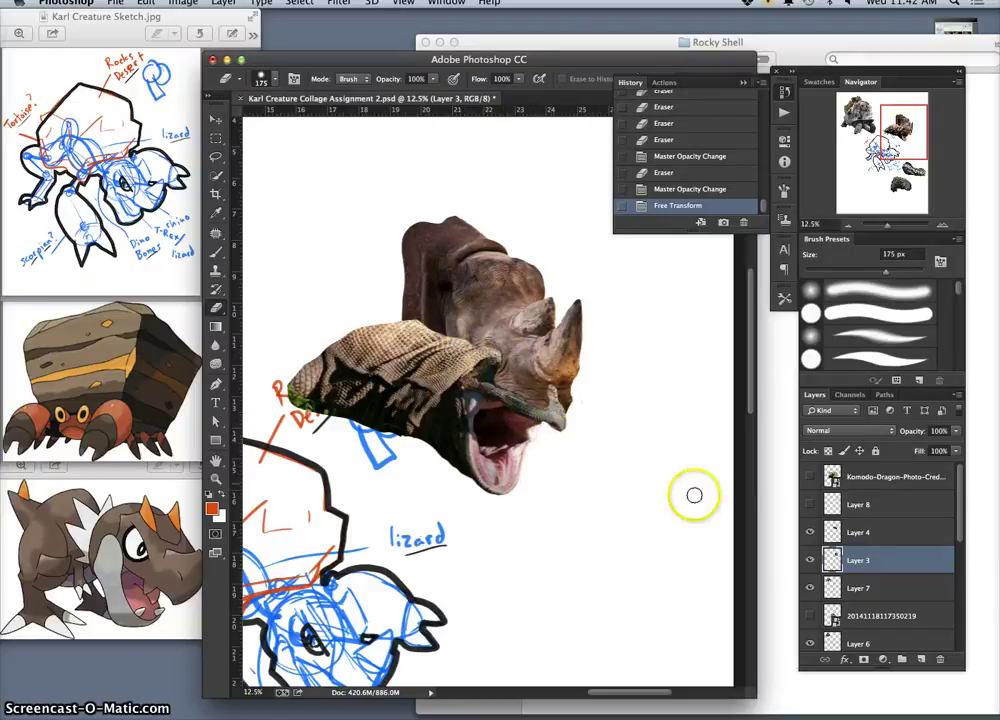
{"action": "left_click", "coordinate": [873, 532]}
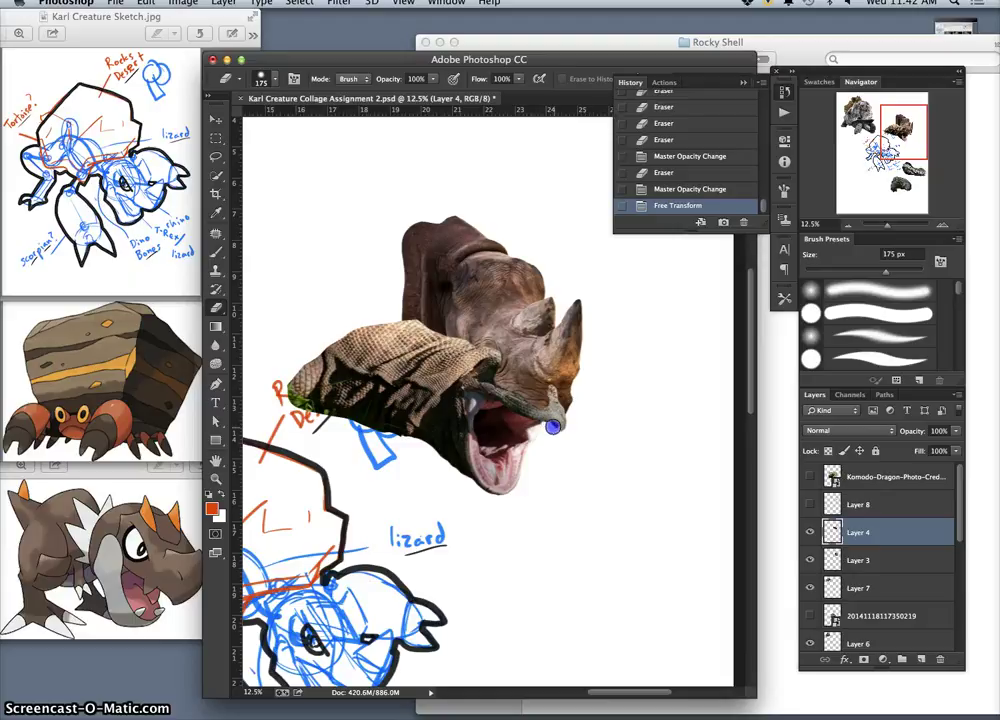
{"action": "left_click", "coordinate": [569, 422]}
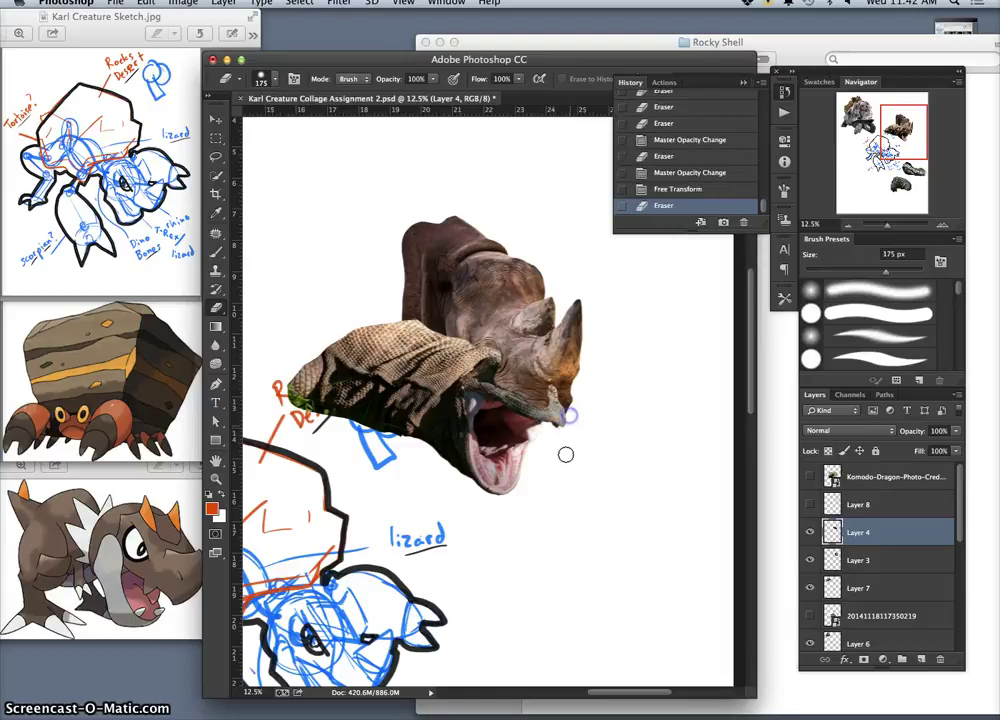
{"action": "left_click", "coordinate": [858, 560]}
{"action": "left_click_drag", "start_coordinate": [554, 439], "coordinate": [546, 428]}
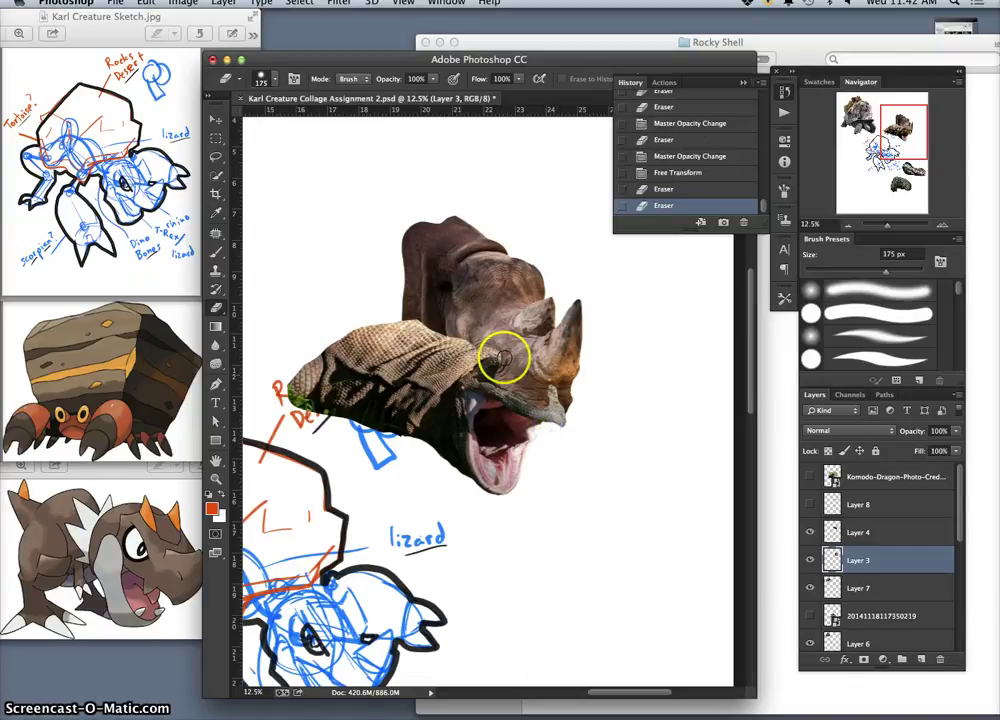
Erase the Komodo dragon skin covering the rhino's eye on Layer 4, undoing strokes that cut into the wrong area.
{"action": "left_click", "coordinate": [497, 377]}
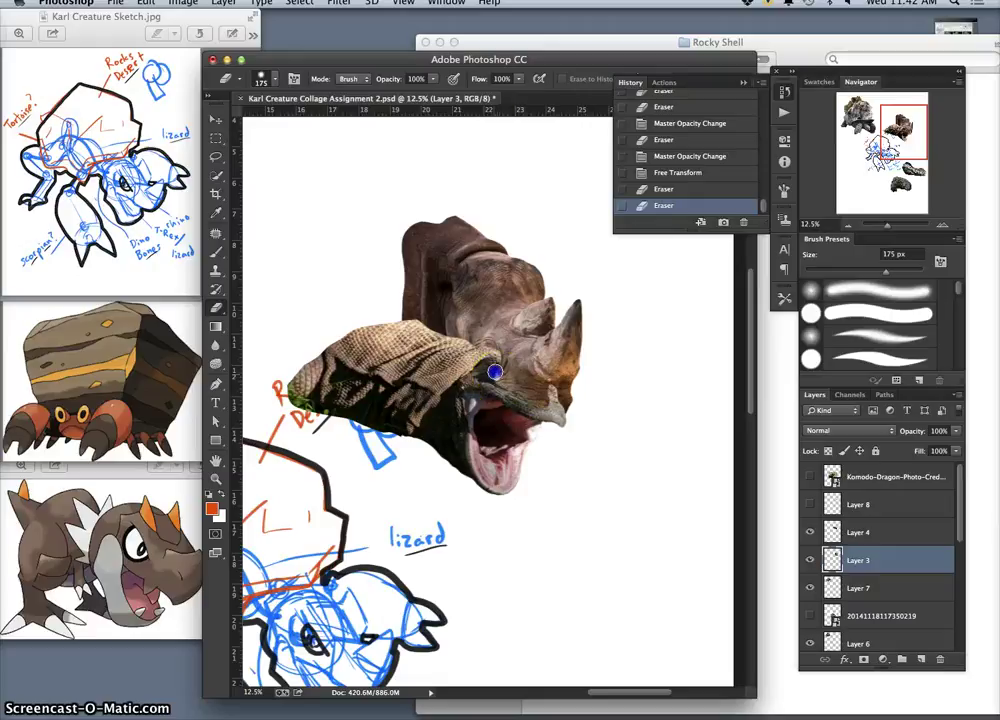
{"action": "left_click", "coordinate": [884, 542]}
{"action": "left_click", "coordinate": [494, 377]}
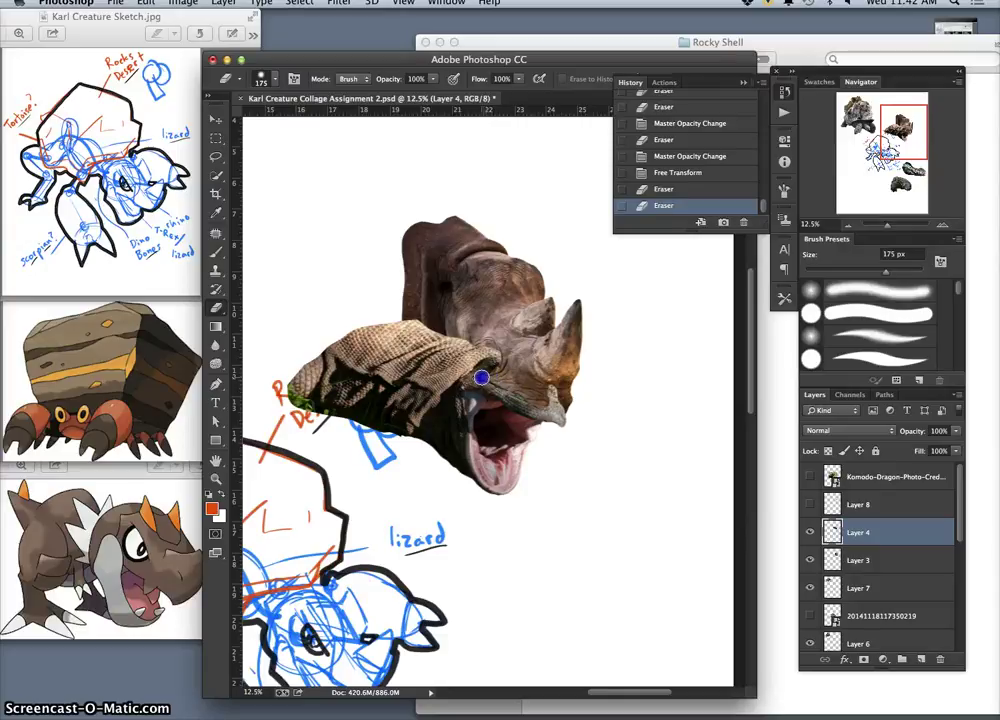
{"action": "left_click", "coordinate": [480, 376]}
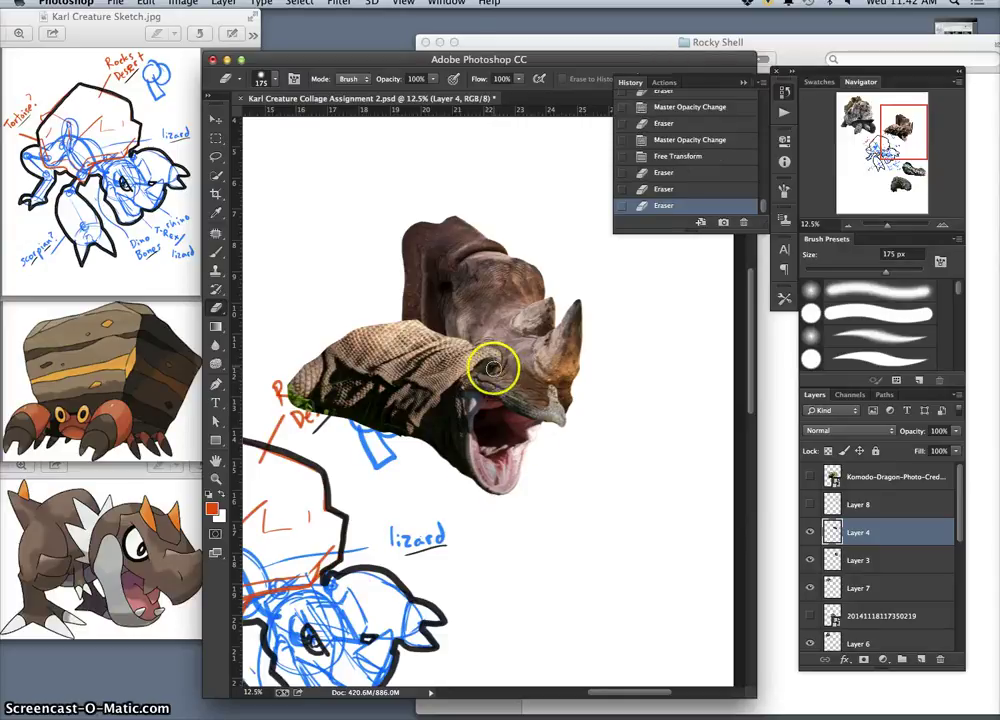
{"action": "left_click", "coordinate": [482, 372]}
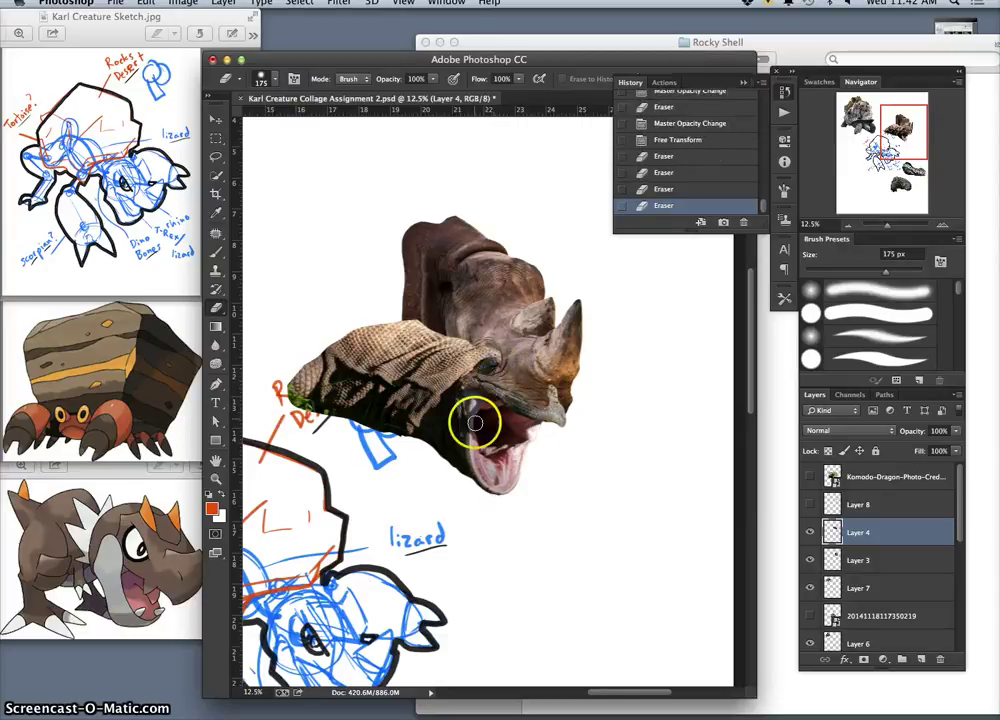
{"action": "left_click", "coordinate": [489, 371]}
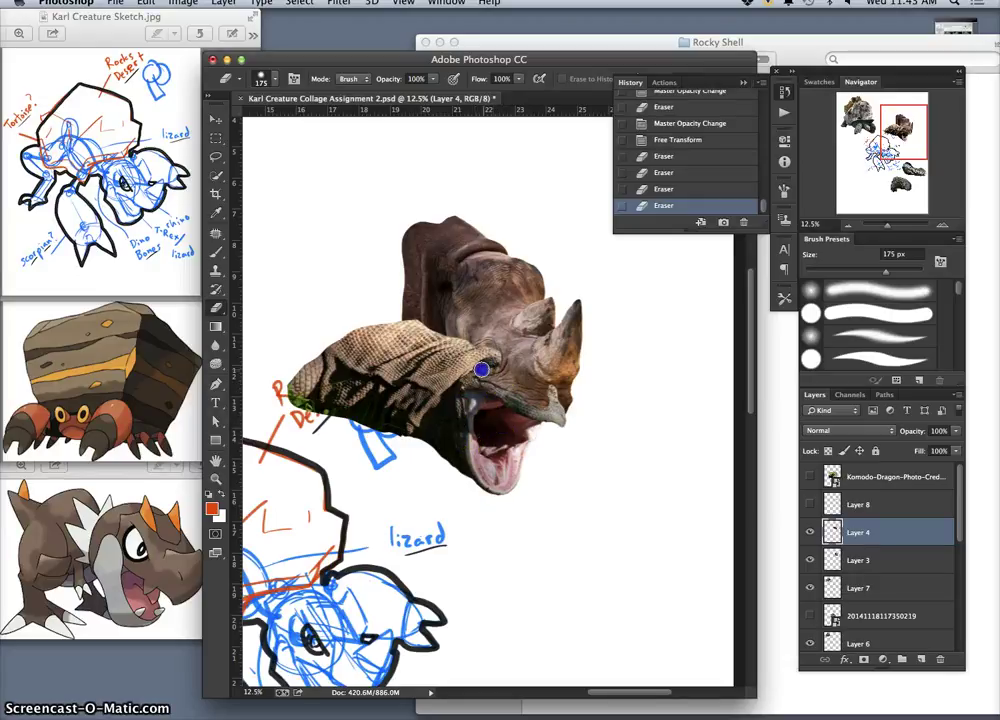
{"action": "key", "text": "super+z"}
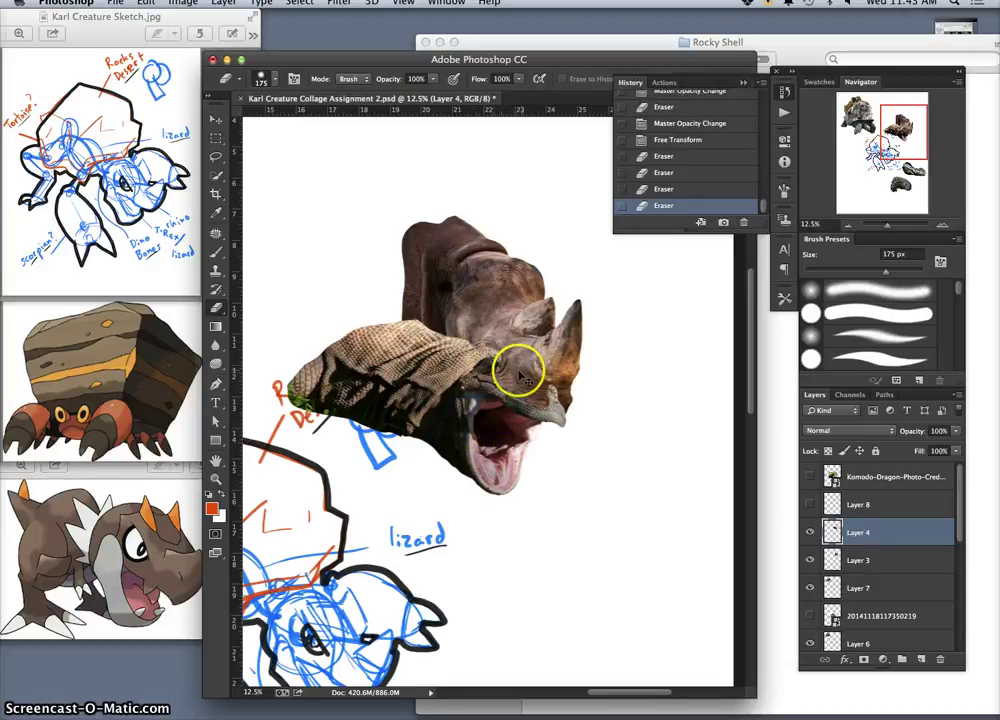
{"action": "left_click", "coordinate": [487, 352]}
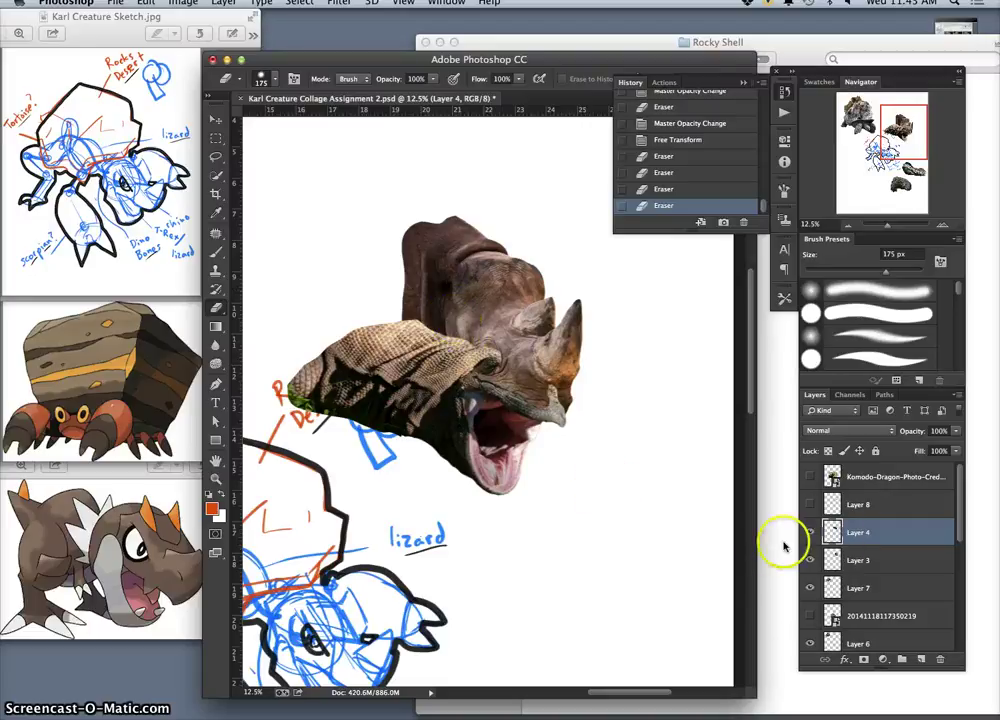
Fade Layer 4 to check the rhino underneath, and raise its opacity back to 97%.
{"action": "left_click", "coordinate": [955, 433]}
{"action": "left_click_drag", "start_coordinate": [910, 445], "coordinate": [897, 445]}
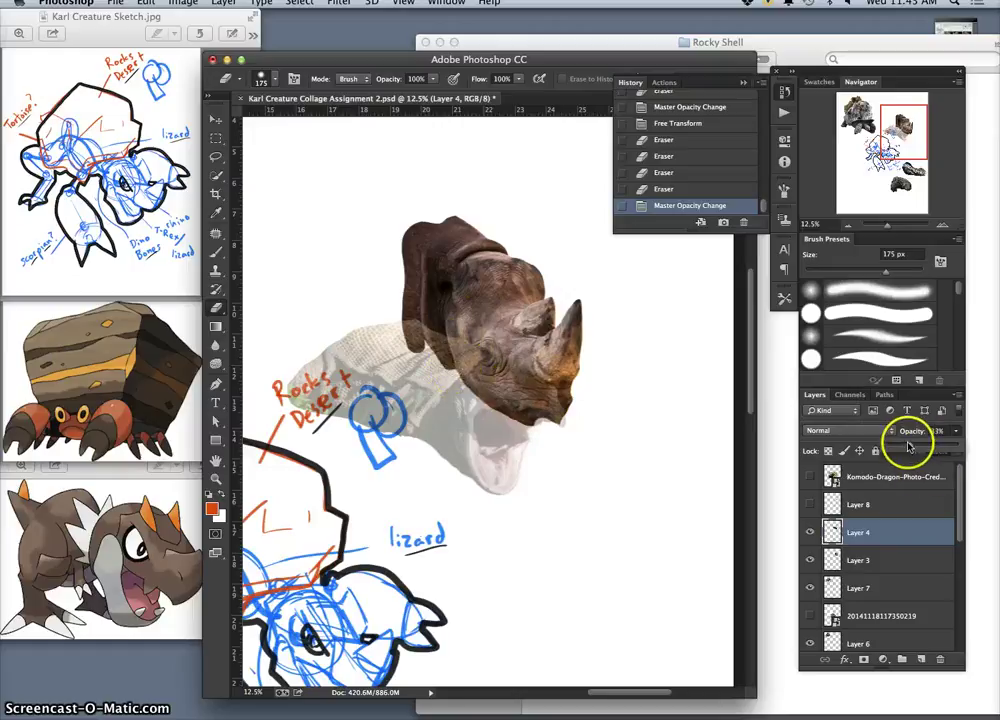
{"action": "left_click_drag", "start_coordinate": [924, 446], "coordinate": [962, 447]}
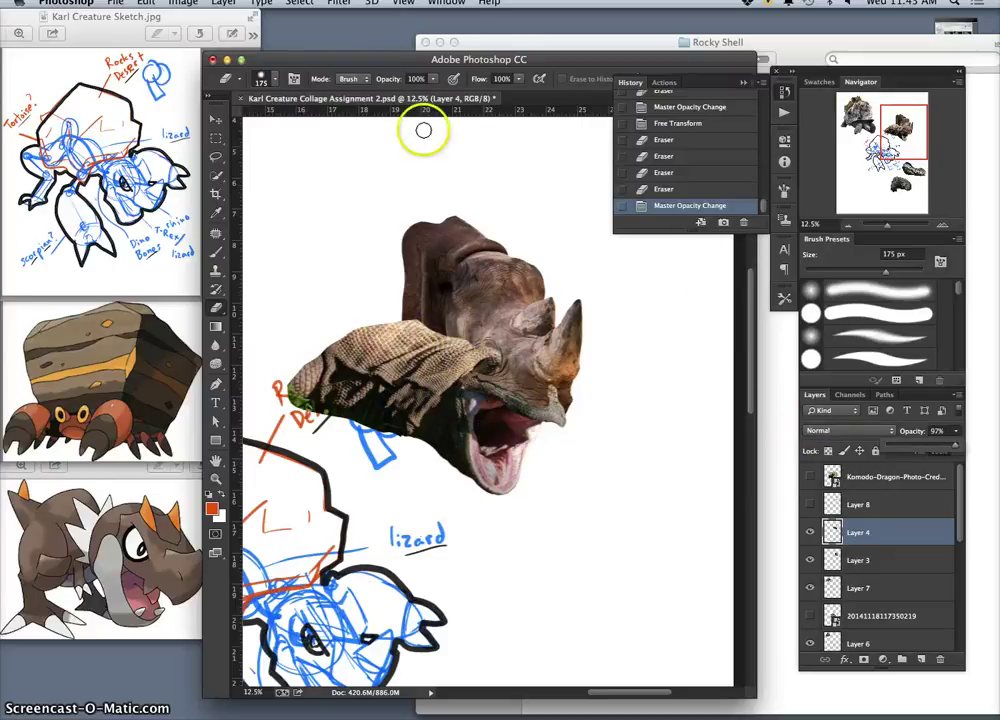
Set the eraser's opacity to 42% and erase the Komodo dragon's neck where it meets the rhino's cheek on Layer 4.
{"action": "left_click", "coordinate": [433, 80]}
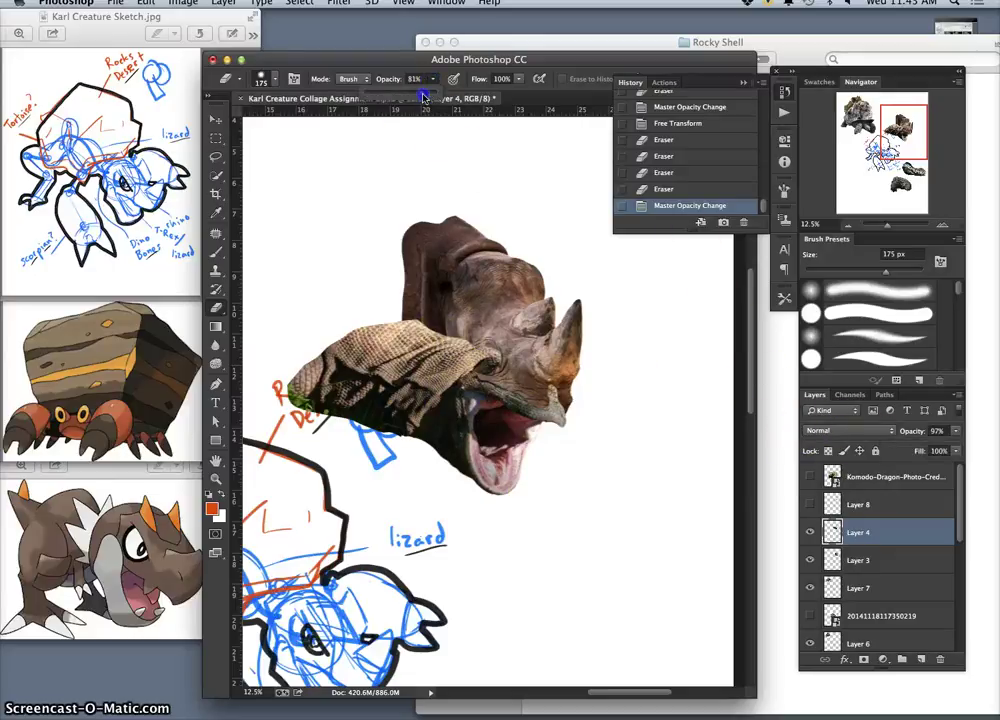
{"action": "left_click_drag", "start_coordinate": [400, 99], "coordinate": [394, 99]}
{"action": "left_click", "coordinate": [453, 335]}
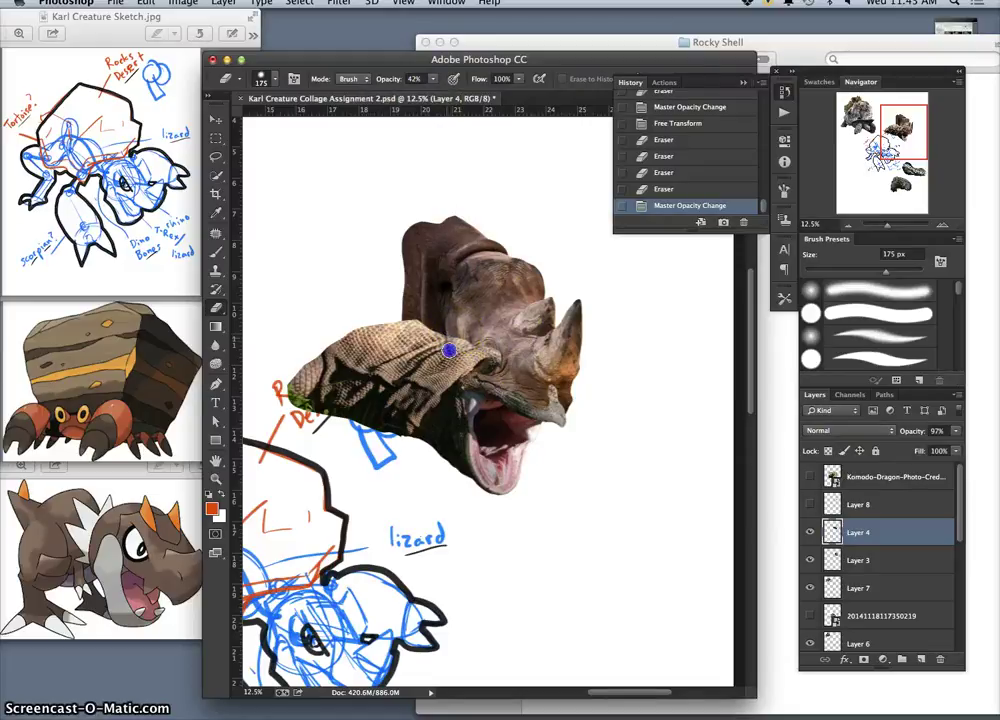
{"action": "left_click_drag", "start_coordinate": [436, 321], "coordinate": [452, 361]}
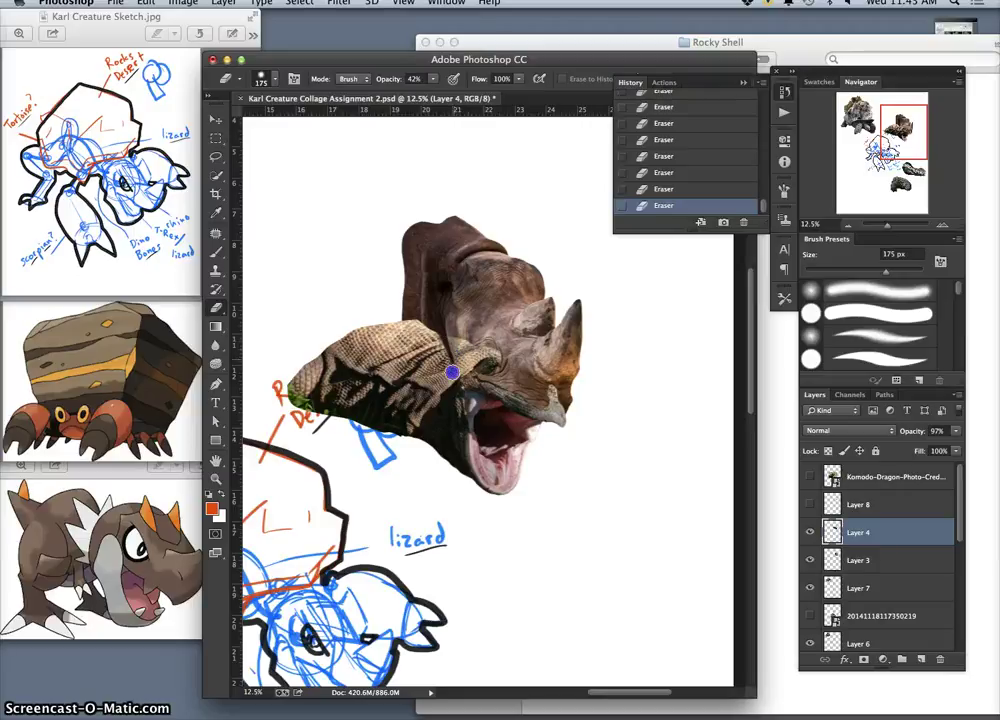
{"action": "mouse_move", "coordinate": [452, 366]}
{"action": "left_mouse_down"}
{"action": "mouse_move", "coordinate": [450, 407]}
{"action": "mouse_move", "coordinate": [459, 394]}
{"action": "mouse_move", "coordinate": [450, 299]}
{"action": "mouse_move", "coordinate": [454, 340]}
{"action": "left_mouse_up"}
Step back through the last three eraser strokes and reapply them to compare the neck before and after.
{"action": "key", "text": "super+alt+z"}
{"action": "key", "text": "super+alt+z"}
{"action": "key", "text": "super+alt+z"}
{"action": "key", "text": "super+shift+z"}
{"action": "key", "text": "super+shift+z"}
{"action": "key", "text": "super+shift+z"}
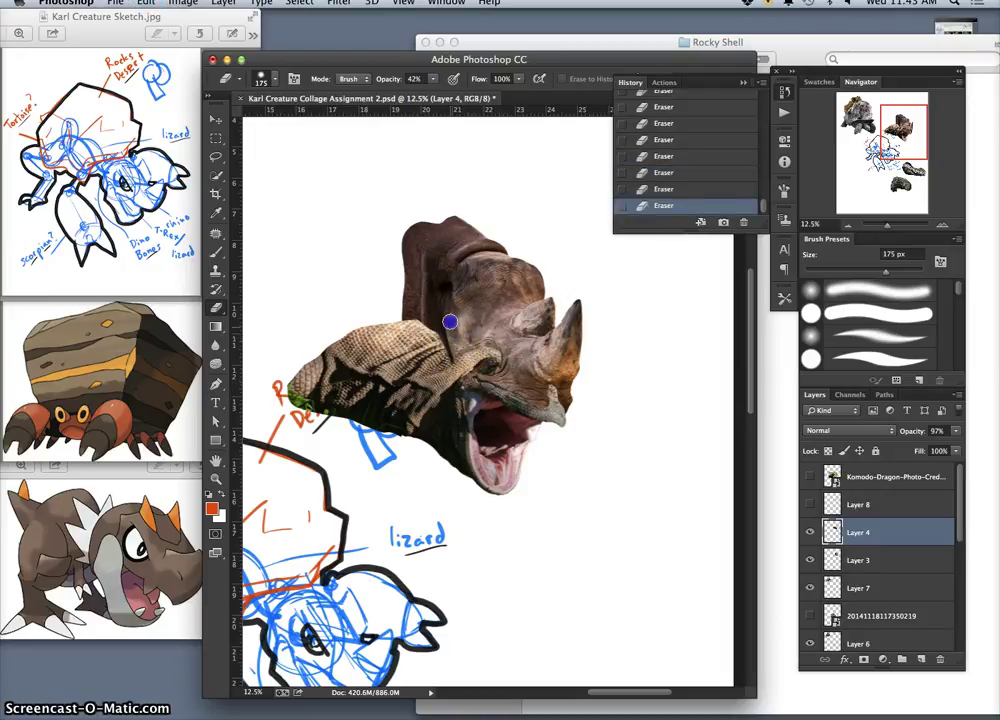
Soften the Komodo dragon's skin below the rhino's eye and along the jaw and throat with the 42% eraser.
{"action": "left_click", "coordinate": [472, 370]}
{"action": "mouse_move", "coordinate": [472, 370]}
{"action": "left_mouse_down"}
{"action": "mouse_move", "coordinate": [491, 414]}
{"action": "mouse_move", "coordinate": [536, 393]}
{"action": "mouse_move", "coordinate": [561, 401]}
{"action": "mouse_move", "coordinate": [539, 363]}
{"action": "mouse_move", "coordinate": [473, 335]}
{"action": "mouse_move", "coordinate": [478, 391]}
{"action": "mouse_move", "coordinate": [472, 380]}
{"action": "mouse_move", "coordinate": [482, 377]}
{"action": "mouse_move", "coordinate": [528, 406]}
{"action": "mouse_move", "coordinate": [481, 379]}
{"action": "left_mouse_up"}
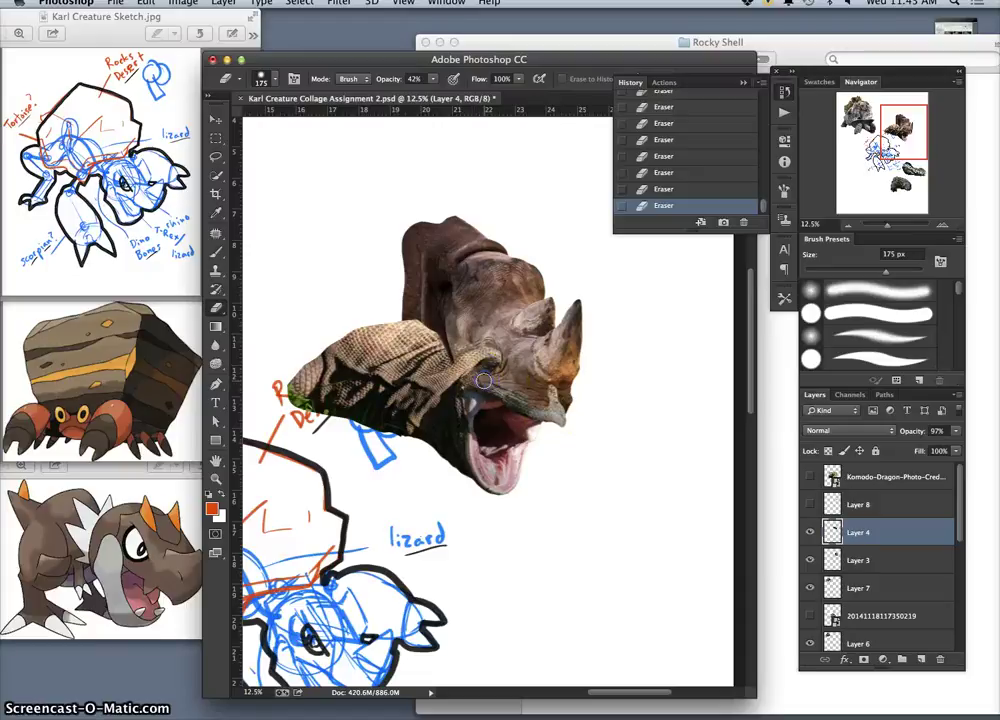
{"action": "mouse_move", "coordinate": [509, 388]}
{"action": "left_mouse_down"}
{"action": "mouse_move", "coordinate": [575, 398]}
{"action": "mouse_move", "coordinate": [520, 435]}
{"action": "mouse_move", "coordinate": [505, 526]}
{"action": "mouse_move", "coordinate": [554, 384]}
{"action": "mouse_move", "coordinate": [535, 393]}
{"action": "mouse_move", "coordinate": [470, 378]}
{"action": "mouse_move", "coordinate": [499, 429]}
{"action": "mouse_move", "coordinate": [485, 516]}
{"action": "mouse_move", "coordinate": [468, 344]}
{"action": "mouse_move", "coordinate": [460, 479]}
{"action": "mouse_move", "coordinate": [460, 378]}
{"action": "mouse_move", "coordinate": [462, 460]}
{"action": "mouse_move", "coordinate": [450, 448]}
{"action": "mouse_move", "coordinate": [453, 546]}
{"action": "mouse_move", "coordinate": [433, 427]}
{"action": "left_mouse_up"}
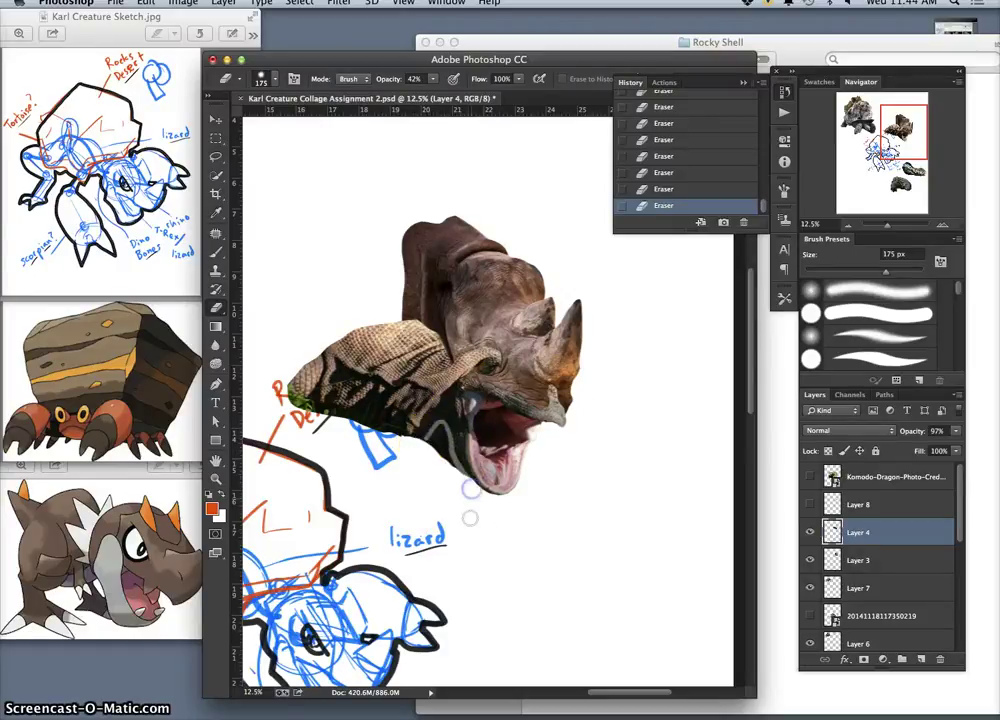
Restore Layer 4 and the eraser to 100% opacity and erase the dark underside of the Komodo dragon's neck and throat.
{"action": "left_click_drag", "start_coordinate": [956, 436], "coordinate": [960, 452]}
{"action": "mouse_move", "coordinate": [432, 79]}
{"action": "left_mouse_down"}
{"action": "mouse_move", "coordinate": [440, 95]}
{"action": "mouse_move", "coordinate": [478, 93]}
{"action": "left_mouse_up"}
{"action": "left_click_drag", "start_coordinate": [413, 456], "coordinate": [394, 429]}
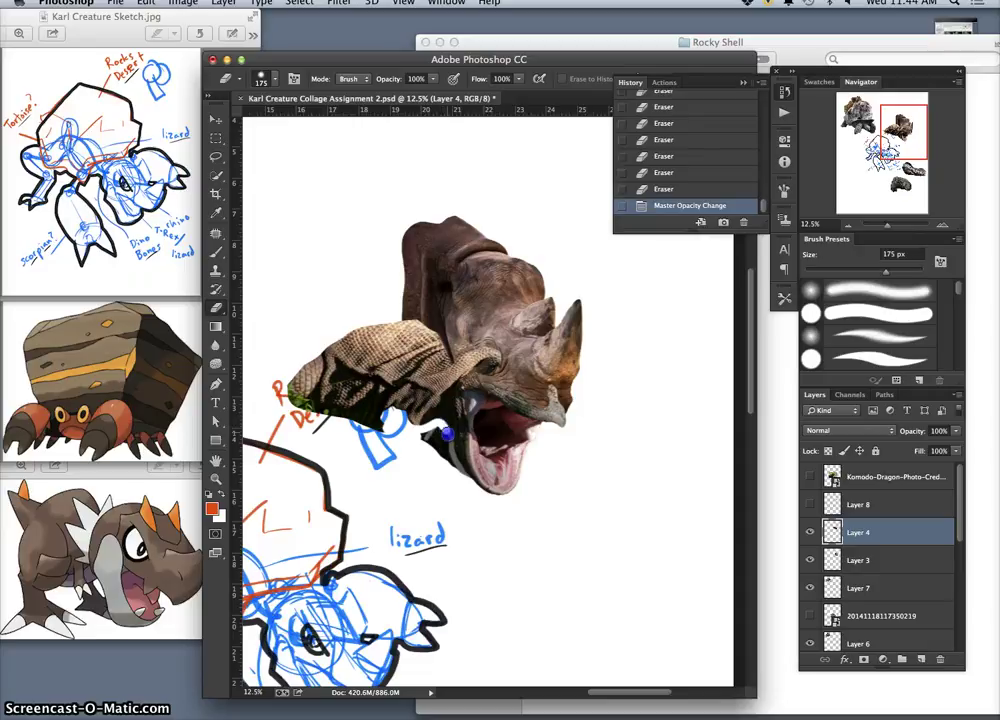
{"action": "left_click_drag", "start_coordinate": [453, 463], "coordinate": [450, 442]}
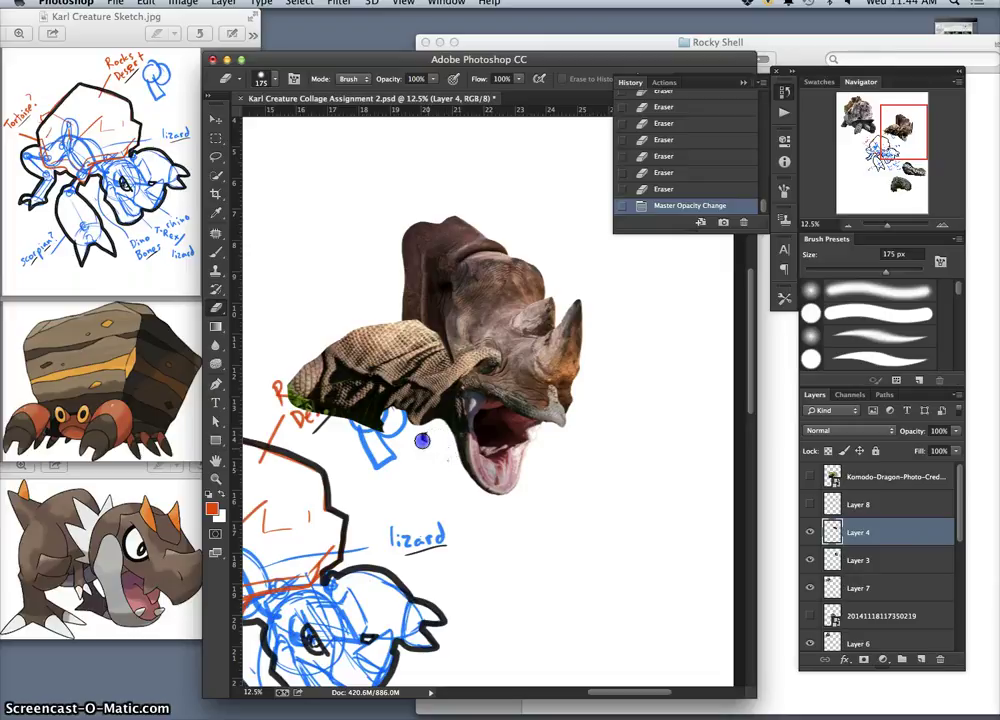
{"action": "mouse_move", "coordinate": [441, 469]}
{"action": "left_mouse_down"}
{"action": "mouse_move", "coordinate": [428, 426]}
{"action": "mouse_move", "coordinate": [446, 438]}
{"action": "mouse_move", "coordinate": [376, 429]}
{"action": "left_mouse_up"}
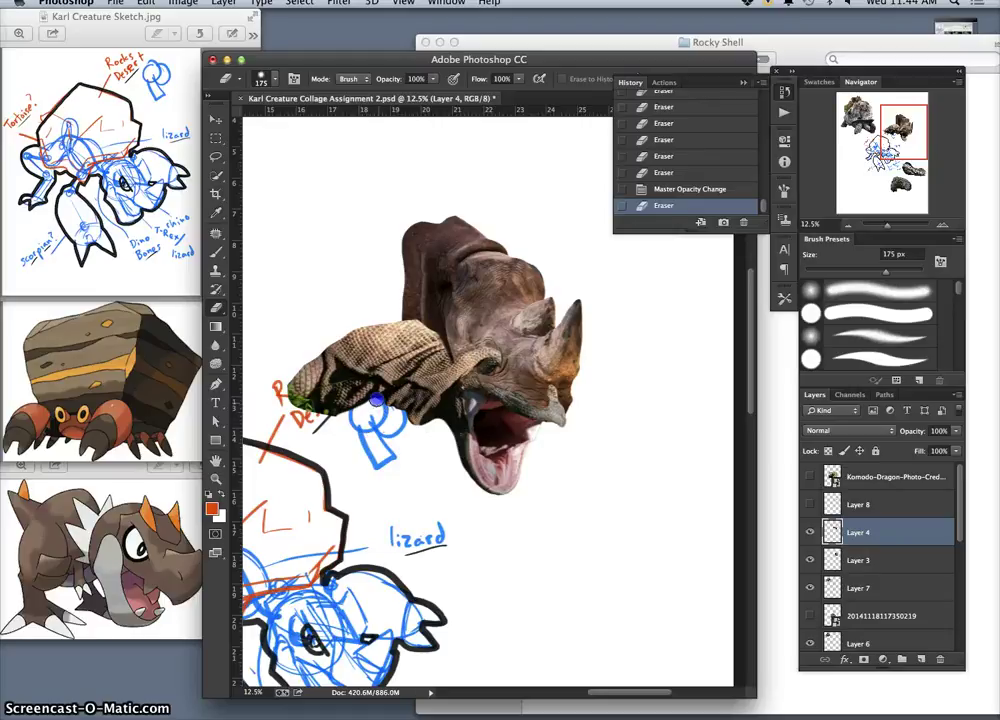
{"action": "mouse_move", "coordinate": [373, 401]}
{"action": "left_mouse_down"}
{"action": "mouse_move", "coordinate": [357, 420]}
{"action": "mouse_move", "coordinate": [370, 399]}
{"action": "left_mouse_up"}
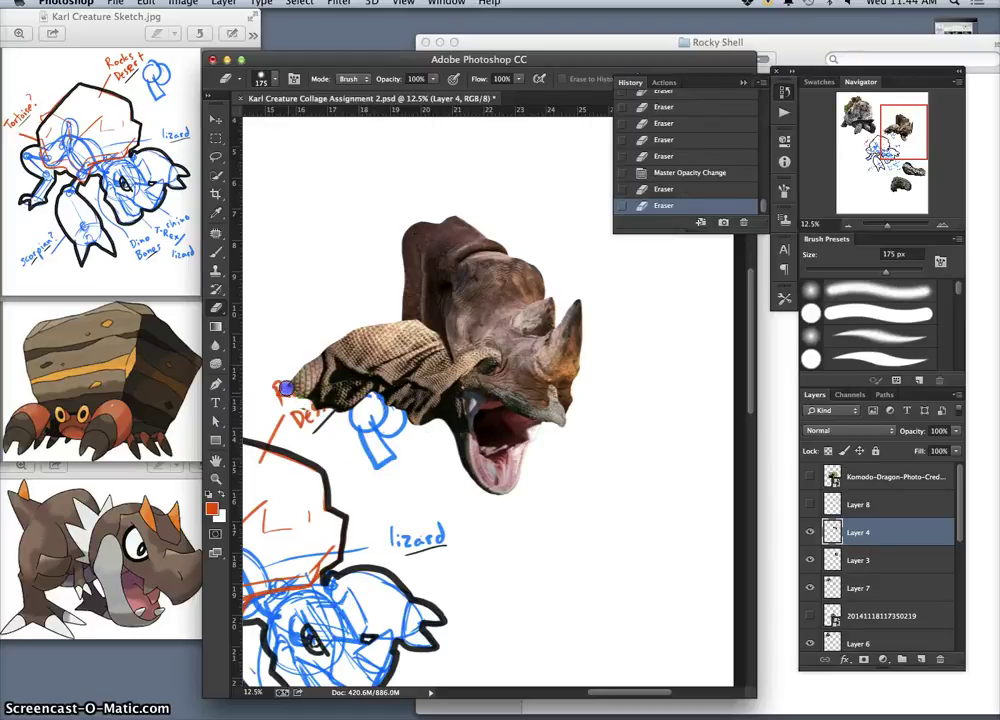
{"action": "mouse_move", "coordinate": [294, 399]}
{"action": "left_mouse_down"}
{"action": "mouse_move", "coordinate": [424, 438]}
{"action": "mouse_move", "coordinate": [450, 272]}
{"action": "mouse_move", "coordinate": [453, 343]}
{"action": "mouse_move", "coordinate": [499, 384]}
{"action": "left_mouse_up"}
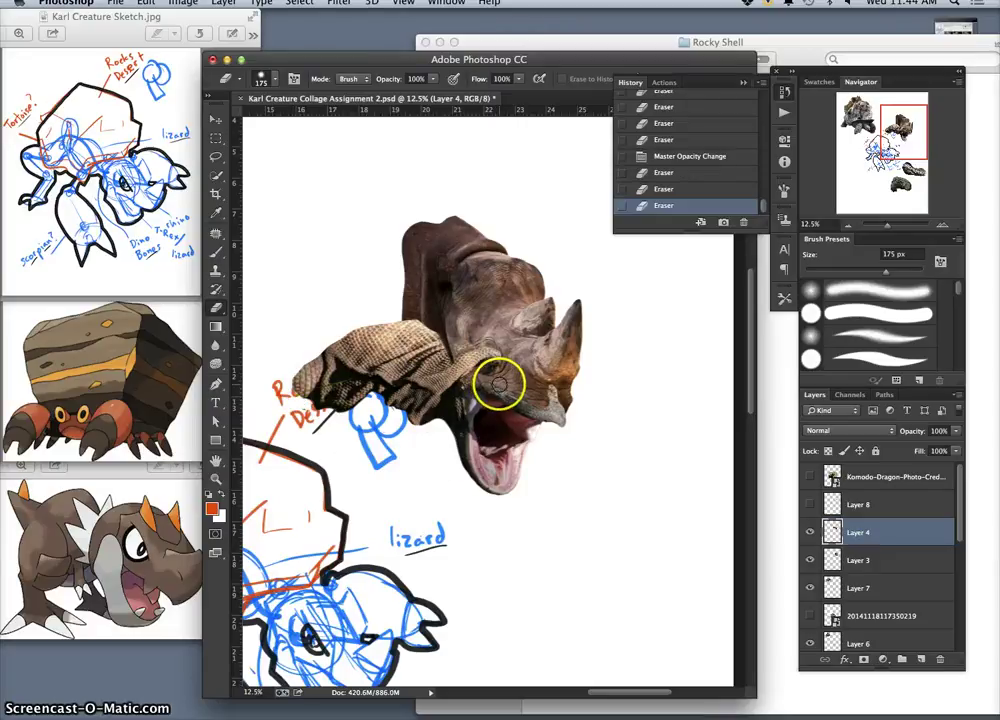
Move the scaly clawed foot on Layer 5 up beneath the creature's open jaw.
{"action": "key", "text": "super+minus"}
{"action": "key", "text": "super+minus"}
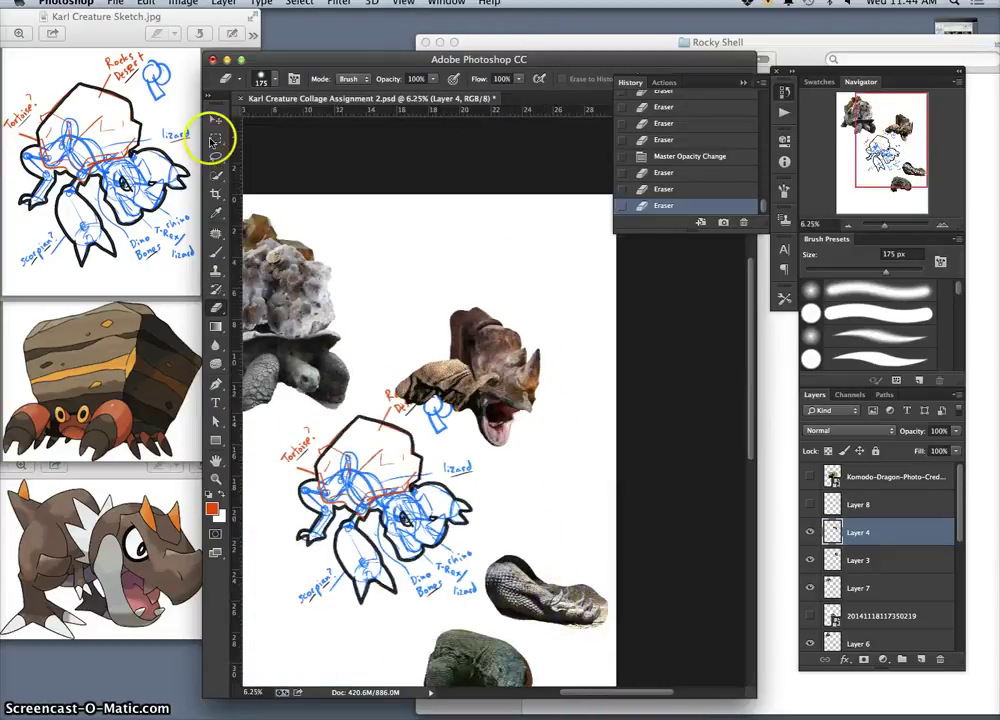
{"action": "left_click", "coordinate": [216, 120]}
{"action": "left_click_drag", "start_coordinate": [526, 585], "coordinate": [463, 442]}
{"action": "key", "text": "super+plus"}
{"action": "key", "text": "super+plus"}
{"action": "key", "text": "super+plus"}
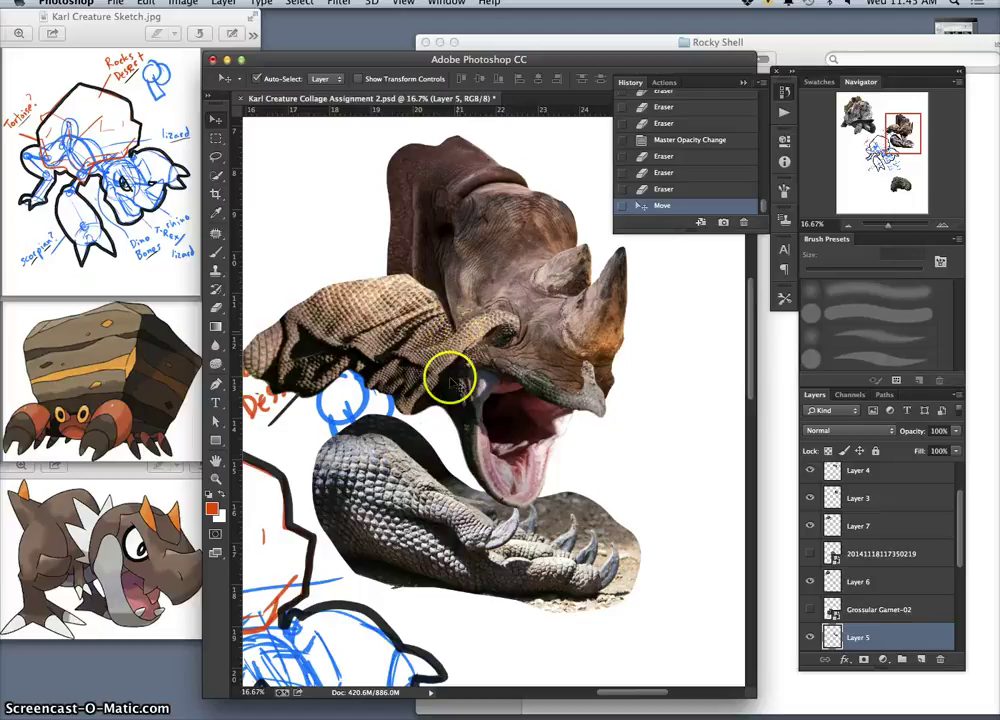
Bring Layer 5 with the clawed foot forward in the layer order until it sits above Layer 8.
{"action": "left_click", "coordinate": [854, 640]}
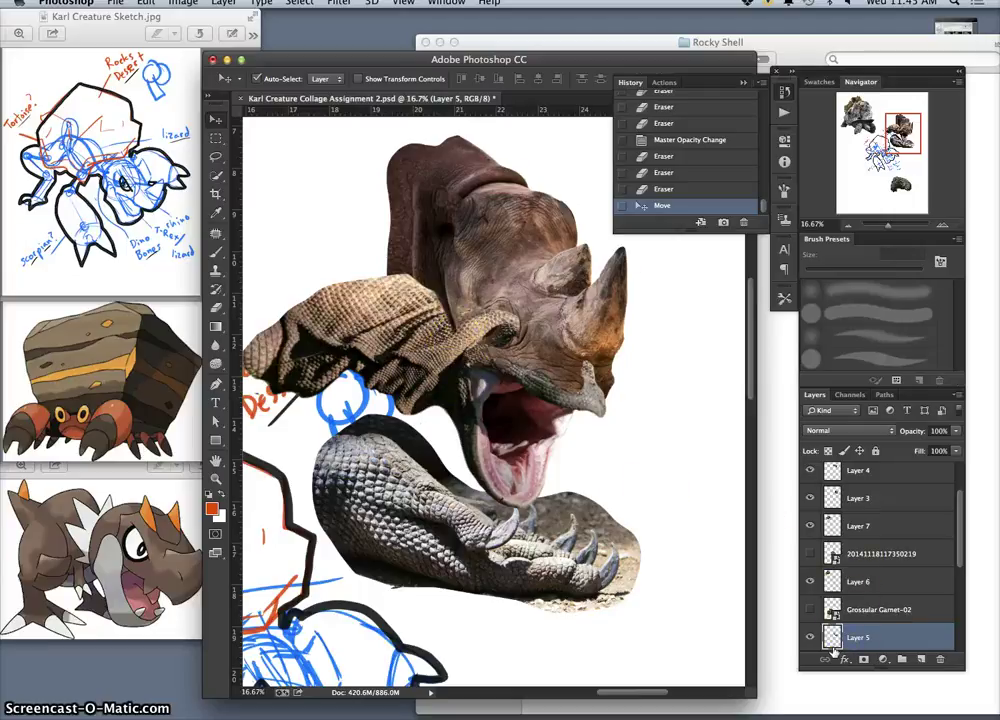
{"action": "key", "text": "super+bracketright"}
{"action": "key", "text": "super+bracketright"}
{"action": "key", "text": "super+bracketright"}
{"action": "key", "text": "super+bracketright"}
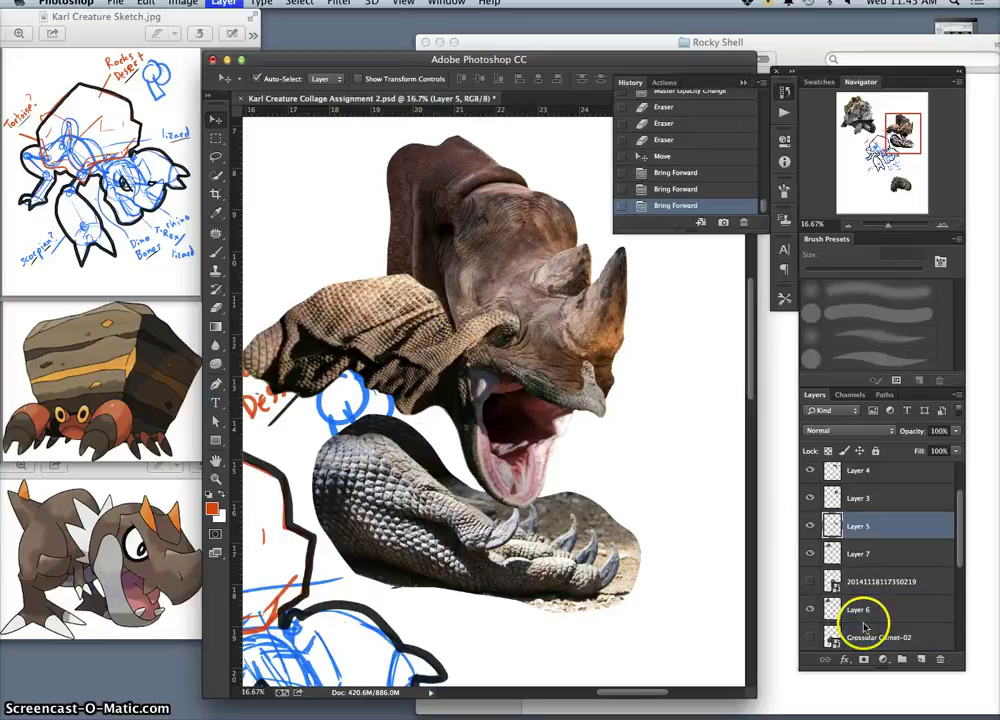
{"action": "key", "text": "super+bracketright"}
{"action": "key", "text": "super+bracketright"}
{"action": "key", "text": "super+bracketright"}
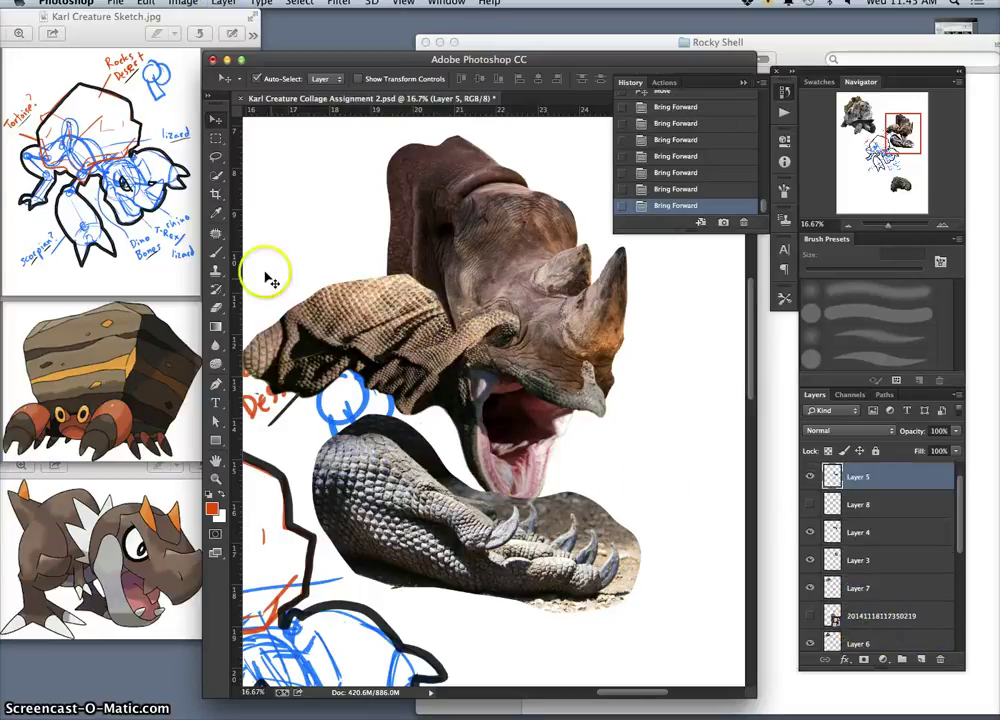
Quick-select the dark background along the upper edge of the clawed foot on Layer 5 and clear it.
{"action": "left_click", "coordinate": [217, 178]}
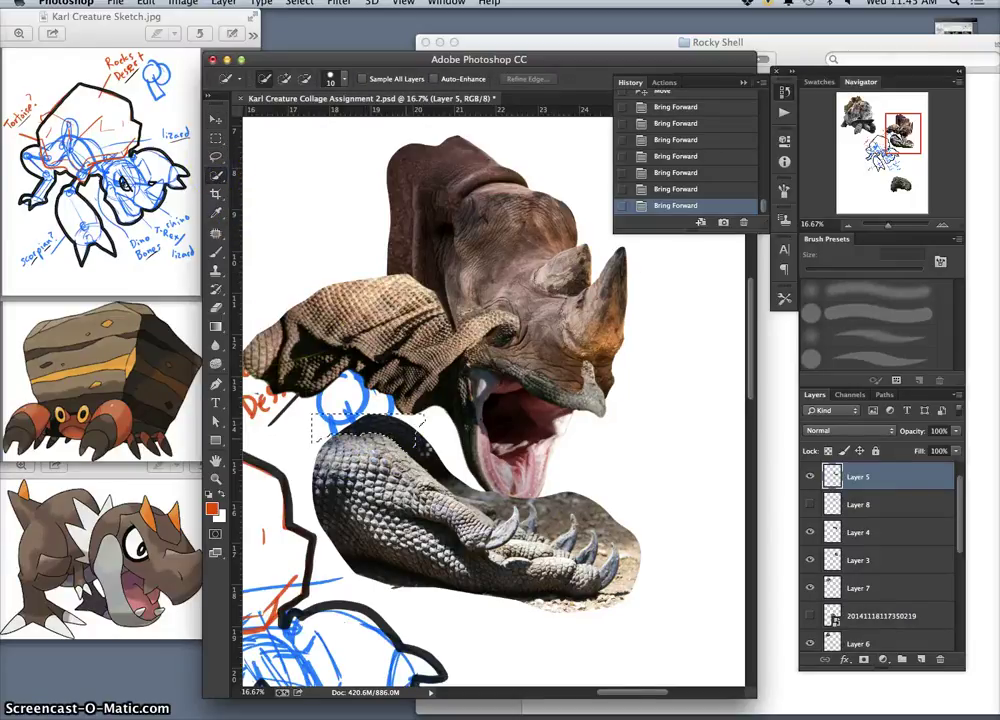
{"action": "left_click_drag", "start_coordinate": [425, 435], "coordinate": [431, 453]}
{"action": "key", "text": "Delete"}
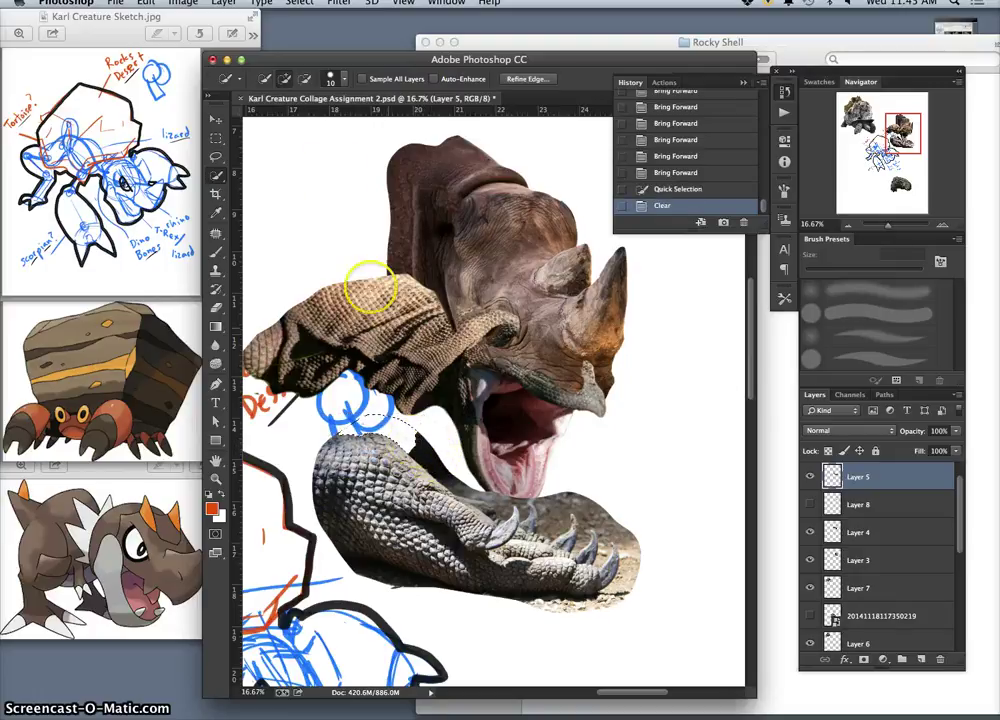
Quick-select the remaining dark background above the foot and the blurred ground behind the claws.
{"action": "left_click", "coordinate": [265, 78]}
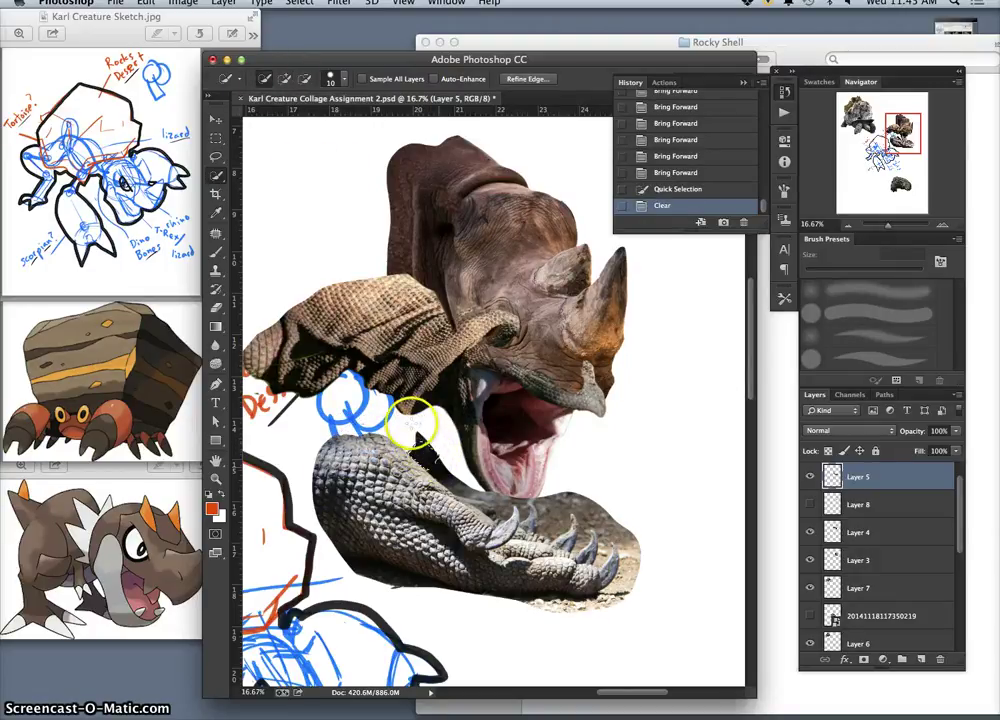
{"action": "left_click_drag", "start_coordinate": [425, 455], "coordinate": [350, 430]}
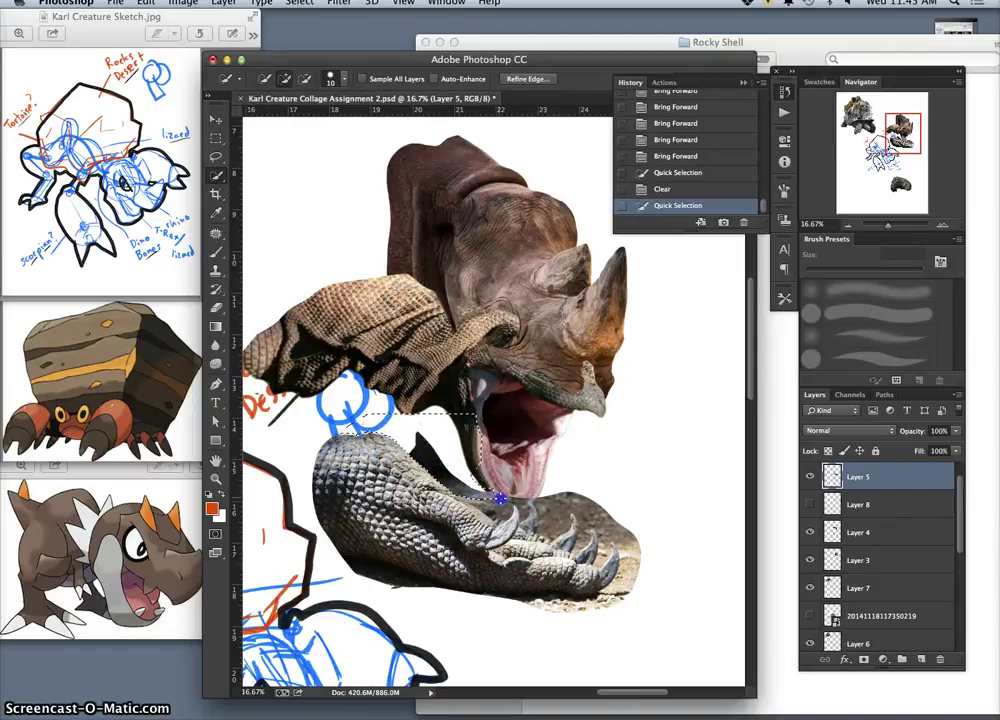
{"action": "left_click_drag", "start_coordinate": [482, 498], "coordinate": [505, 504]}
{"action": "left_click", "coordinate": [518, 473], "text": "alt"}
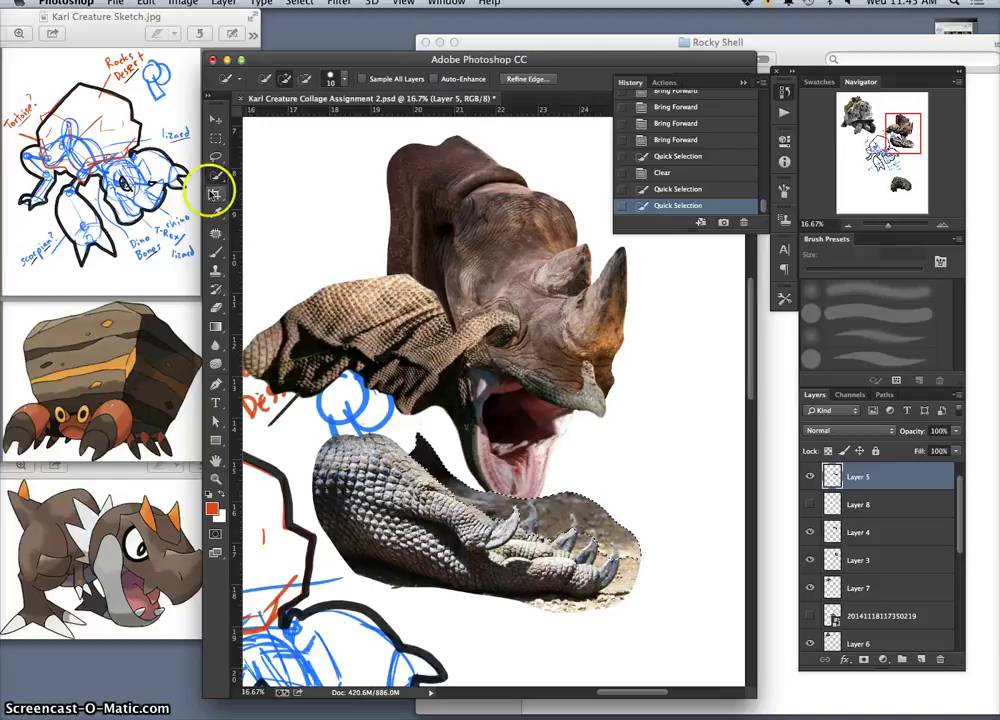
Refine the background selection around the claws with the Lasso, subtracting the claws so they stay out of the selection.
{"action": "left_click", "coordinate": [215, 157]}
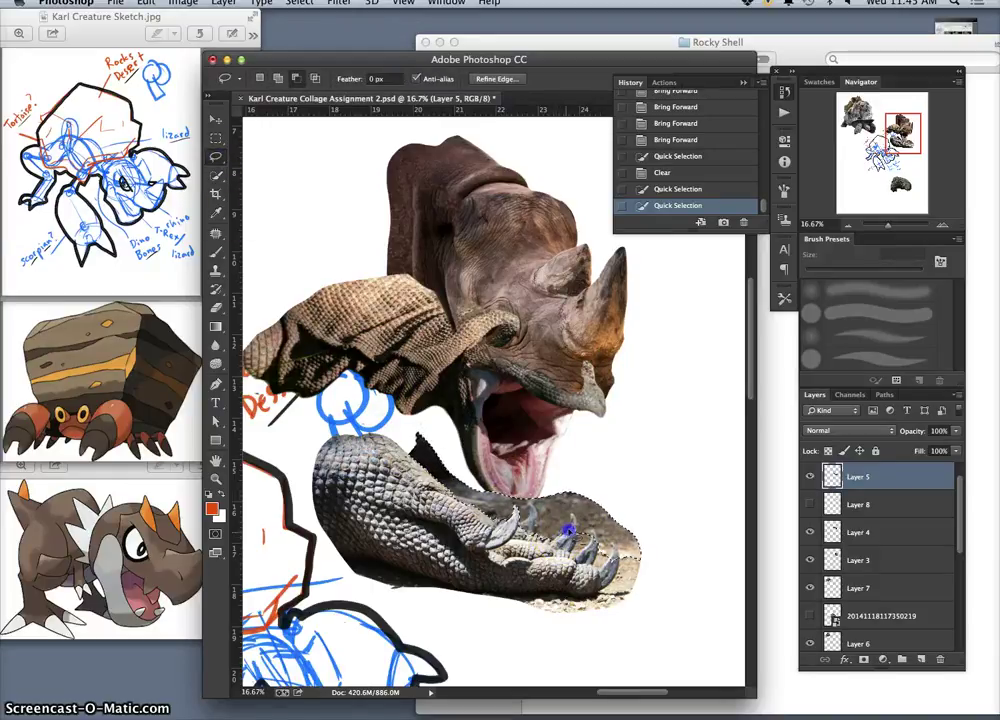
{"action": "left_click_drag", "start_coordinate": [573, 514], "coordinate": [572, 516]}
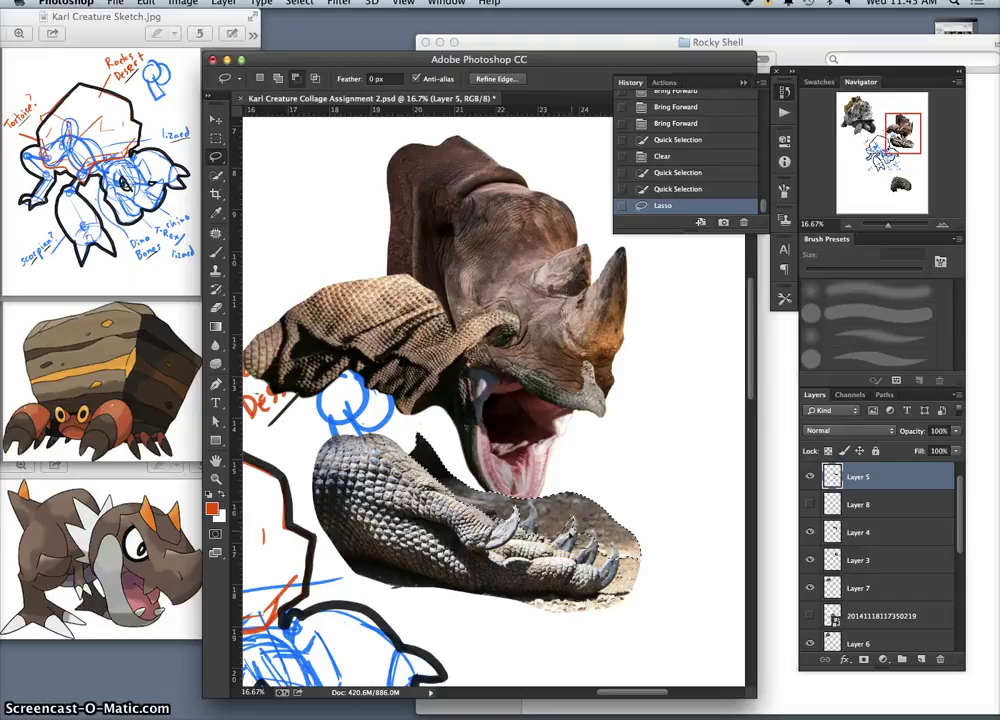
{"action": "key", "text": "ctrl+z"}
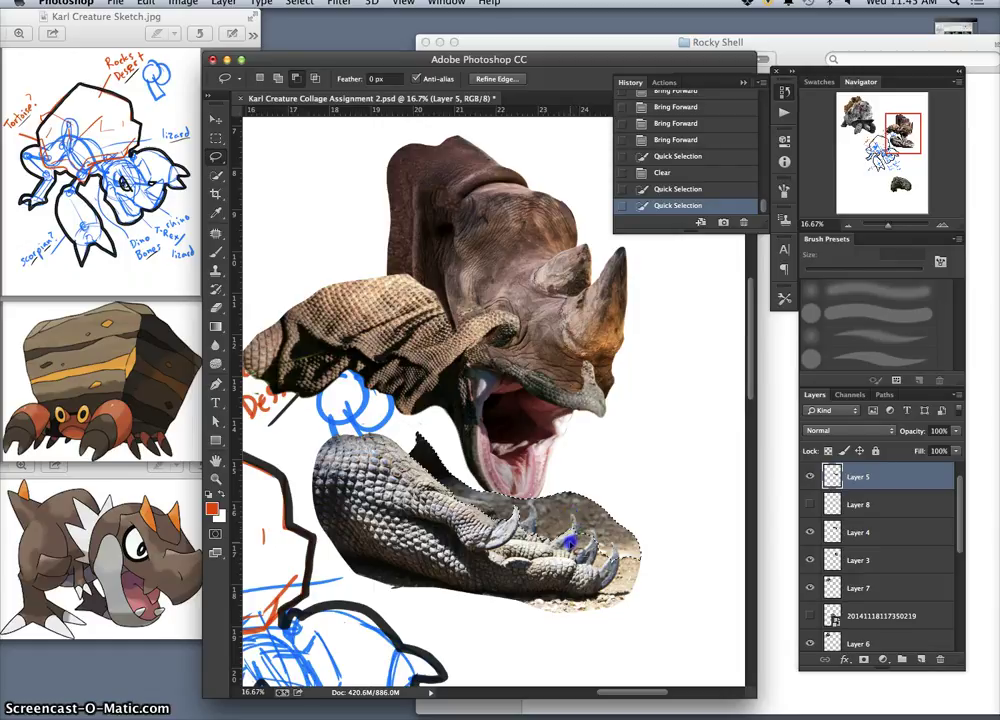
{"action": "left_click_drag", "start_coordinate": [569, 542], "coordinate": [562, 546]}
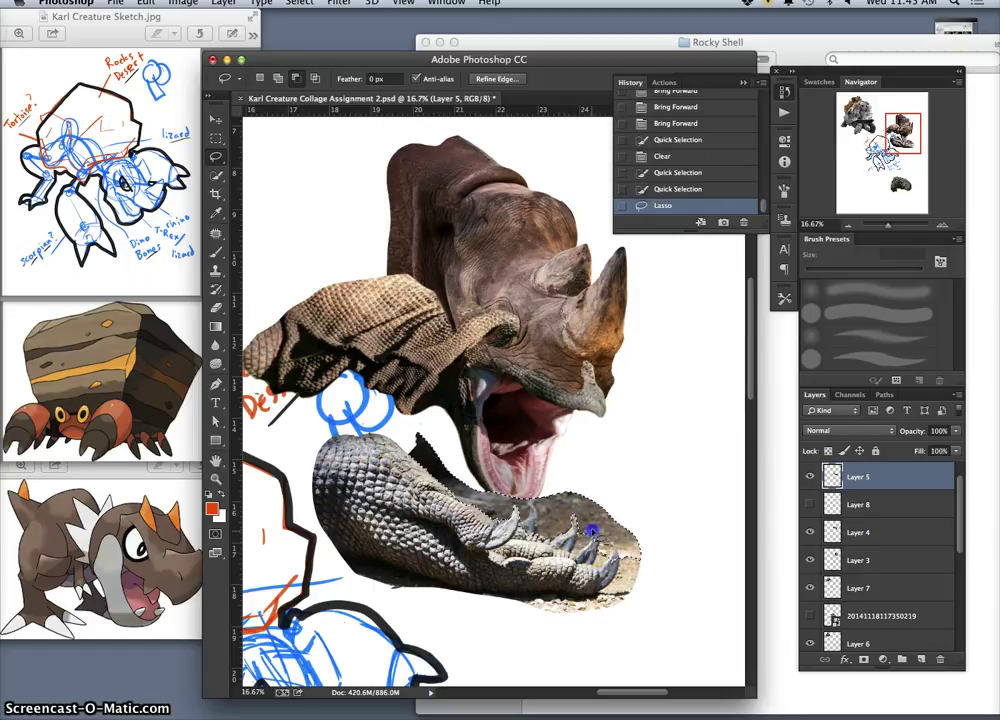
{"action": "left_click_drag", "start_coordinate": [593, 557], "coordinate": [589, 553]}
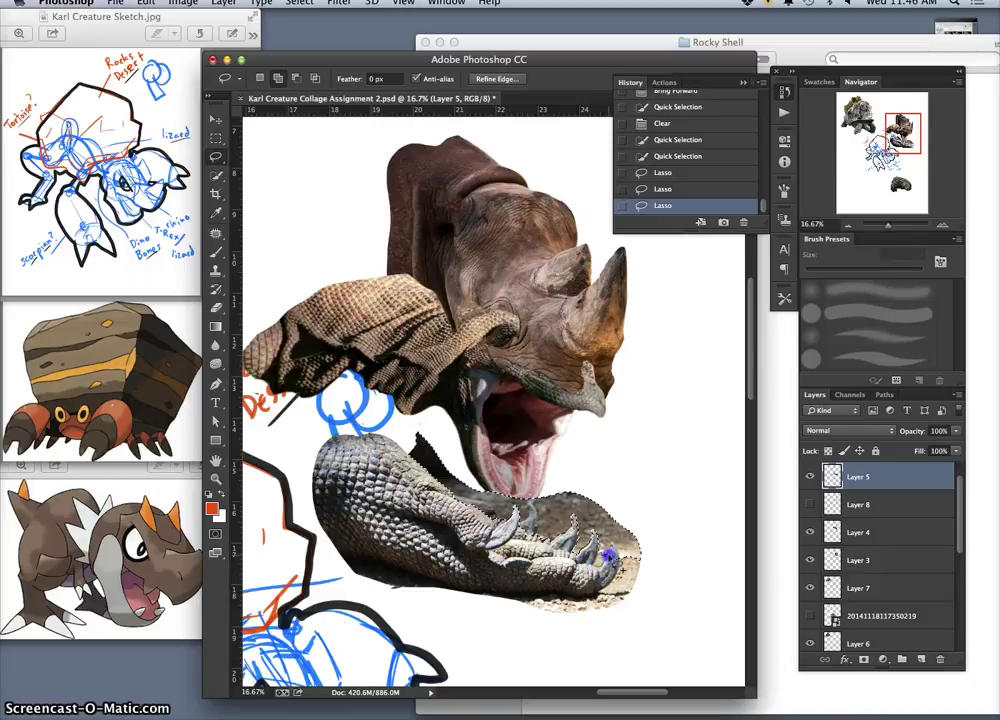
{"action": "left_click_drag", "start_coordinate": [603, 553], "coordinate": [606, 565]}
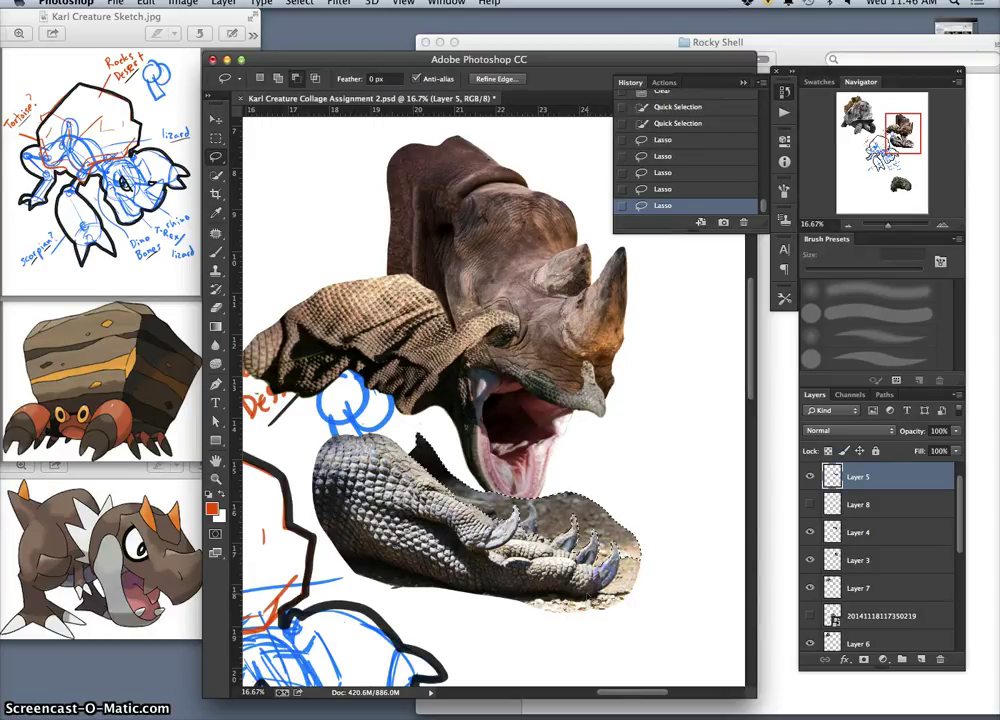
{"action": "mouse_move", "coordinate": [602, 575]}
{"action": "left_mouse_down"}
{"action": "mouse_move", "coordinate": [598, 558]}
{"action": "mouse_move", "coordinate": [610, 551]}
{"action": "left_mouse_up"}
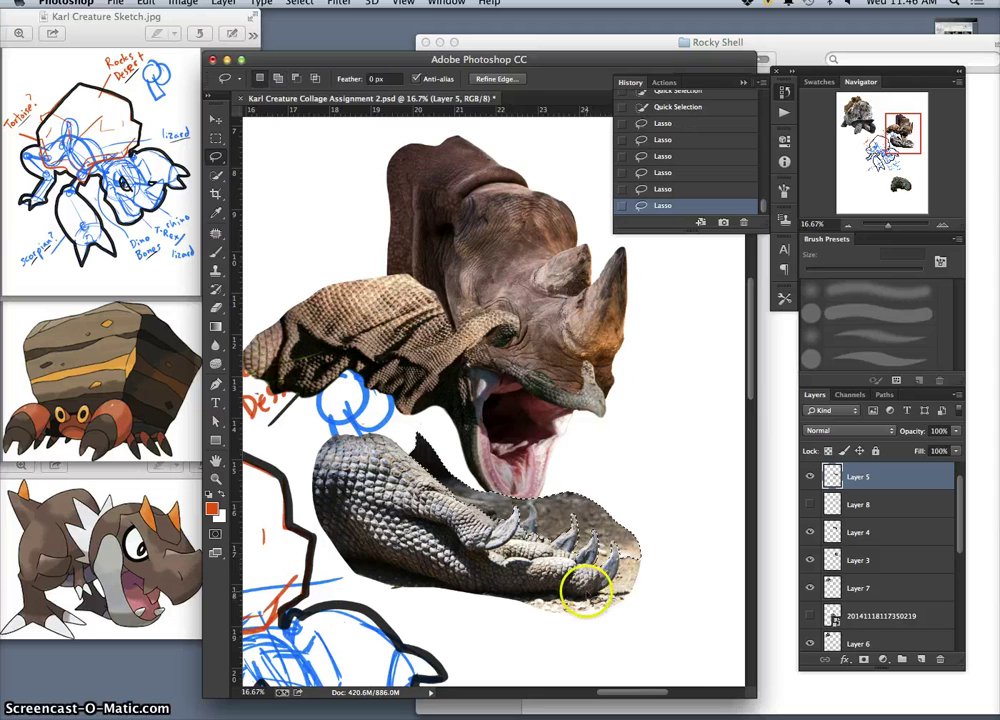
Refine the lasso selection closely along the edges of the claws and toes at high magnification.
{"action": "key", "text": "super+plus"}
{"action": "key", "text": "super+plus"}
{"action": "key", "text": "super+plus"}
{"action": "left_click_drag", "start_coordinate": [583, 596], "coordinate": [479, 330]}
{"action": "left_click_drag", "start_coordinate": [569, 525], "coordinate": [578, 455]}
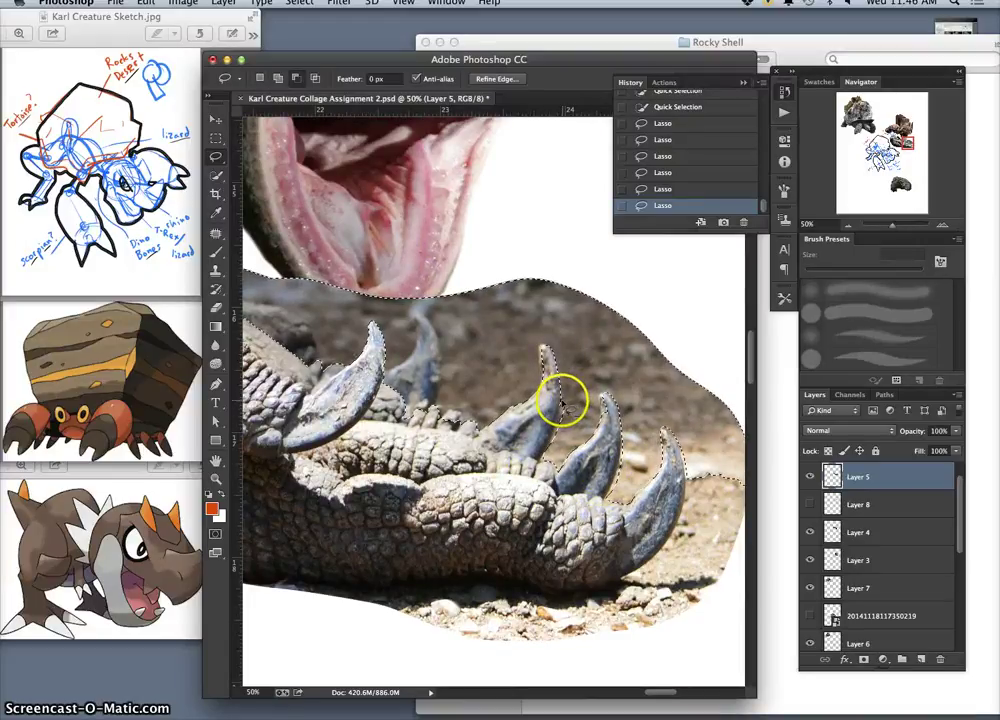
{"action": "left_click_drag", "start_coordinate": [560, 401], "coordinate": [566, 396]}
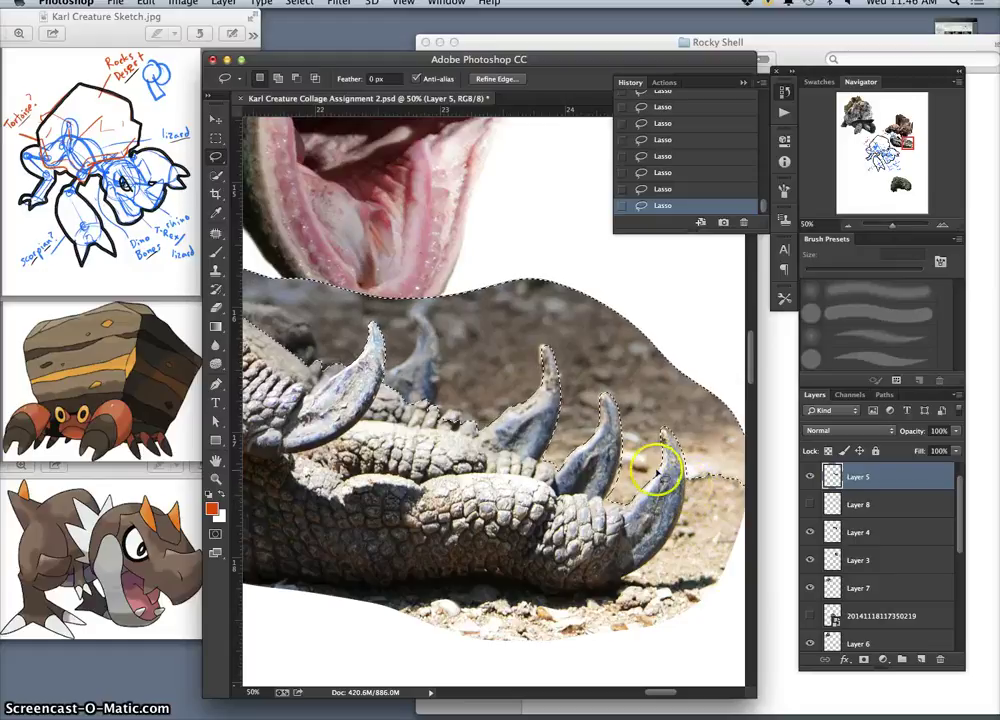
Invert the selection, copy the clawed foot to a new layer, and hide the original Layer 5.
{"action": "left_click", "coordinate": [299, 3]}
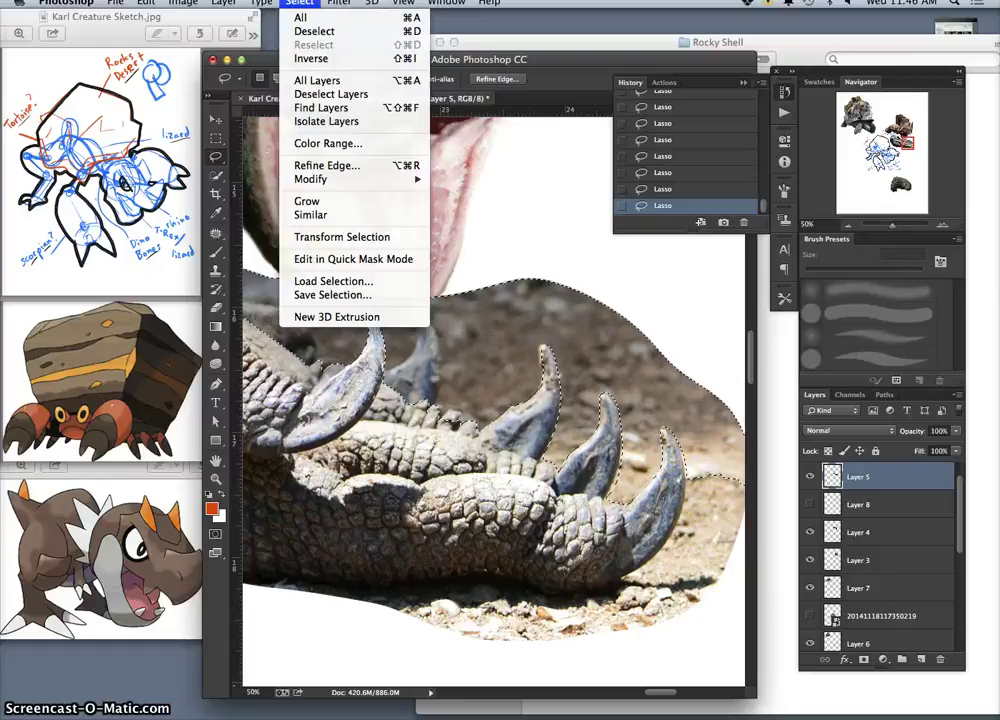
{"action": "left_click", "coordinate": [311, 59]}
{"action": "key", "text": "super+j"}
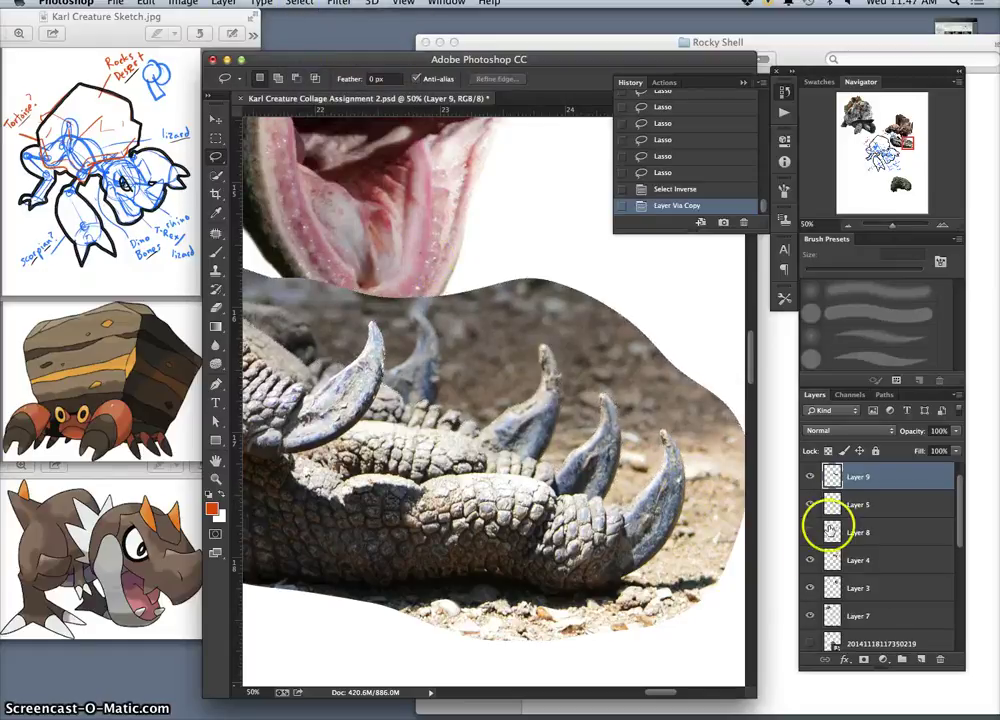
{"action": "left_click", "coordinate": [810, 505]}
{"action": "key", "text": "super+minus"}
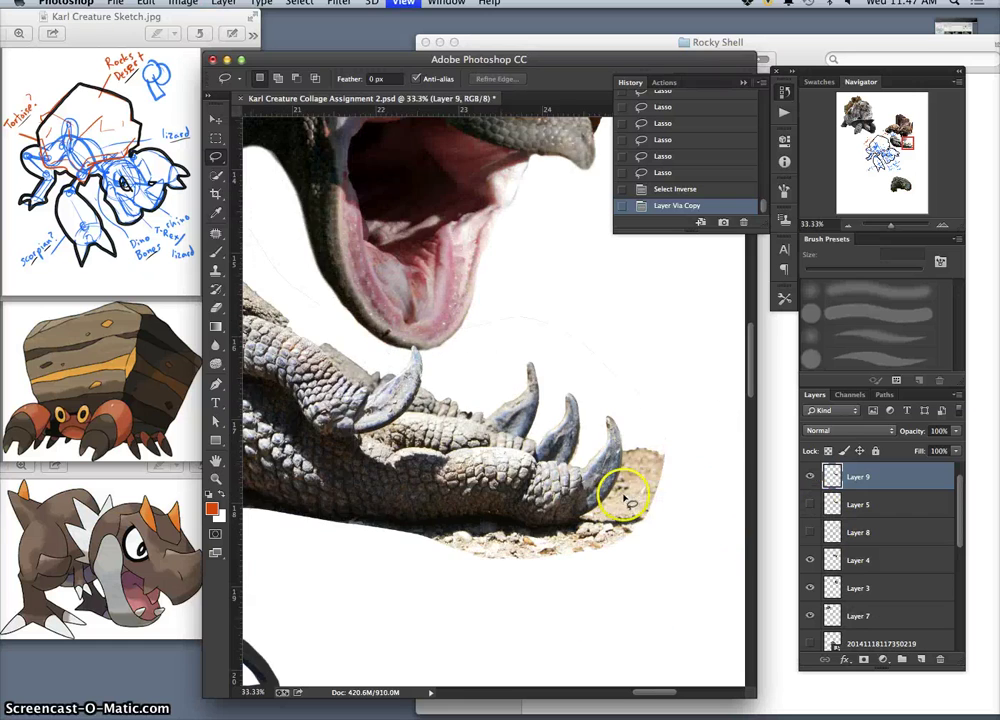
{"action": "key", "text": "super+minus"}
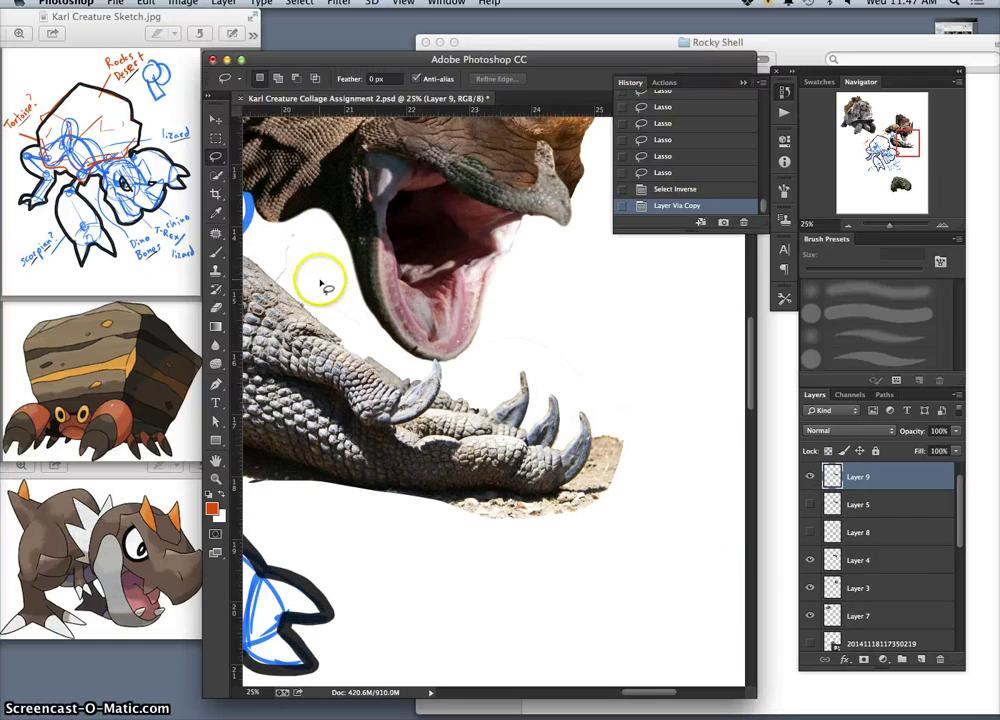
Set the eraser size to 111 px and erase the stray outline above the scaly upper foot on Layer 9.
{"action": "key", "text": "super+plus"}
{"action": "key", "text": "super+plus"}
{"action": "key", "text": "super+plus"}
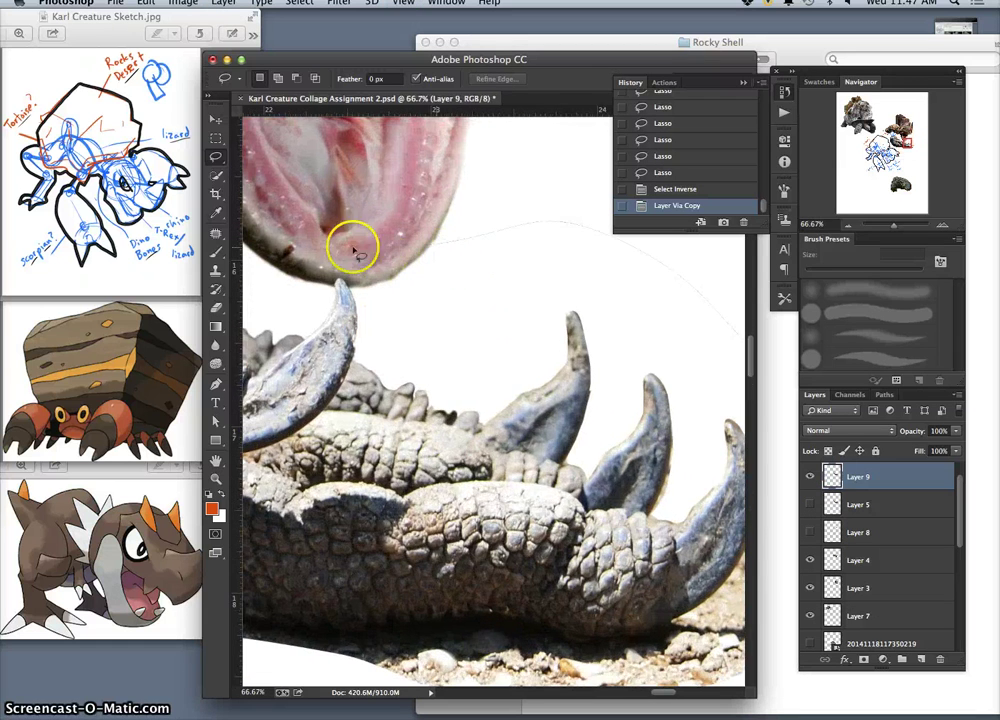
{"action": "left_click_drag", "start_coordinate": [333, 272], "coordinate": [627, 505]}
{"action": "mouse_move", "coordinate": [503, 423]}
{"action": "left_mouse_down"}
{"action": "mouse_move", "coordinate": [542, 453]}
{"action": "mouse_move", "coordinate": [588, 460]}
{"action": "mouse_move", "coordinate": [555, 381]}
{"action": "left_mouse_up"}
{"action": "left_click_drag", "start_coordinate": [490, 393], "coordinate": [620, 391]}
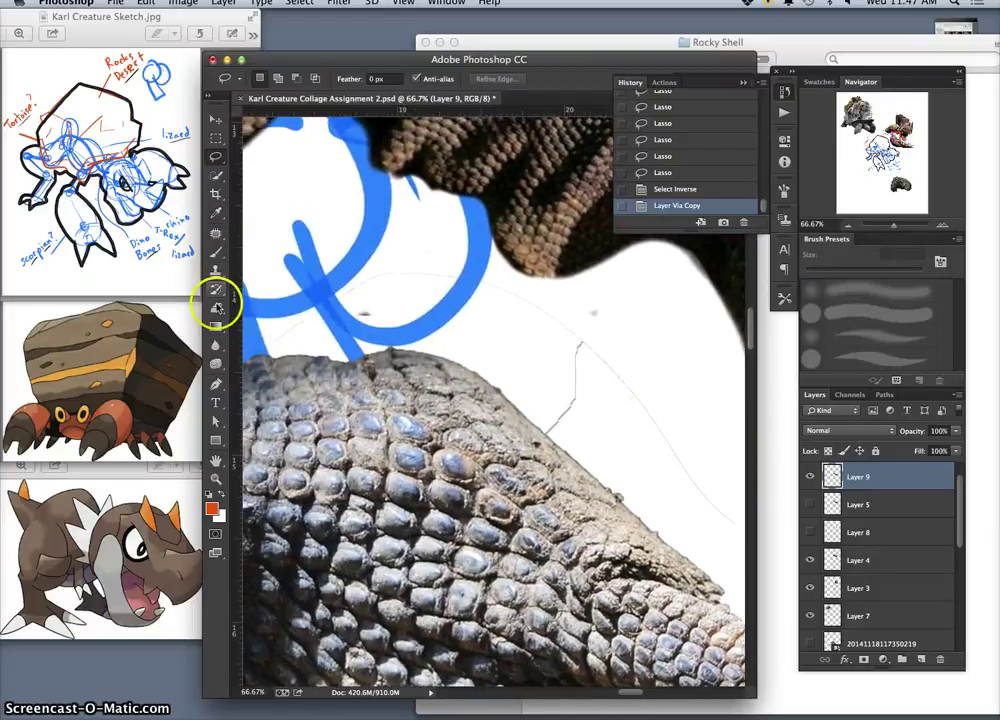
{"action": "left_click", "coordinate": [215, 305]}
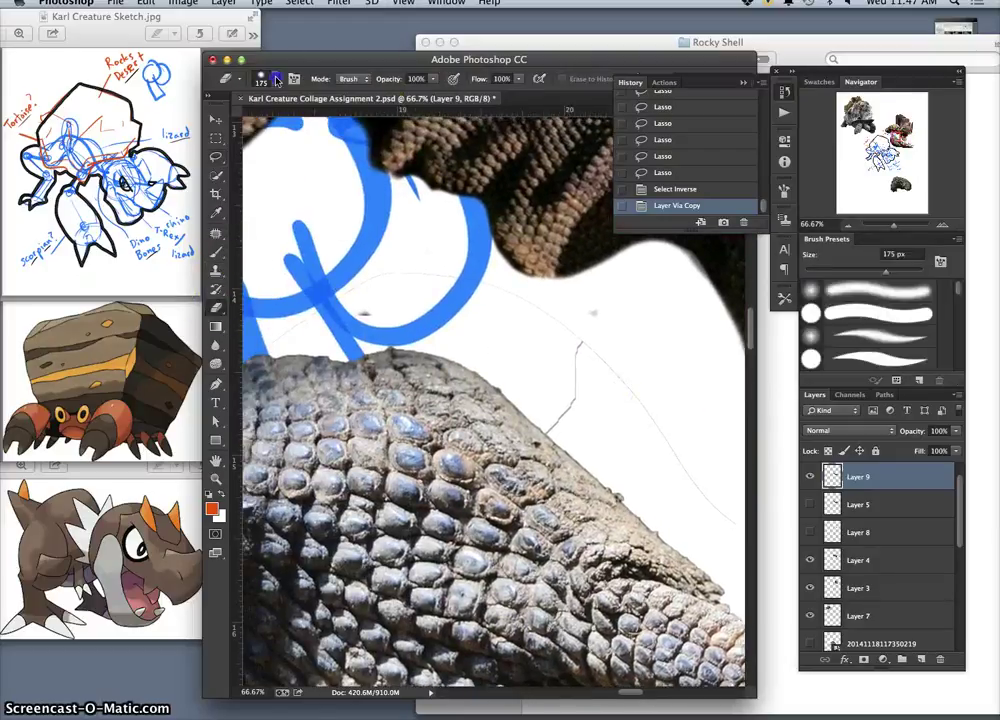
{"action": "left_click", "coordinate": [274, 79]}
{"action": "left_click", "coordinate": [306, 122]}
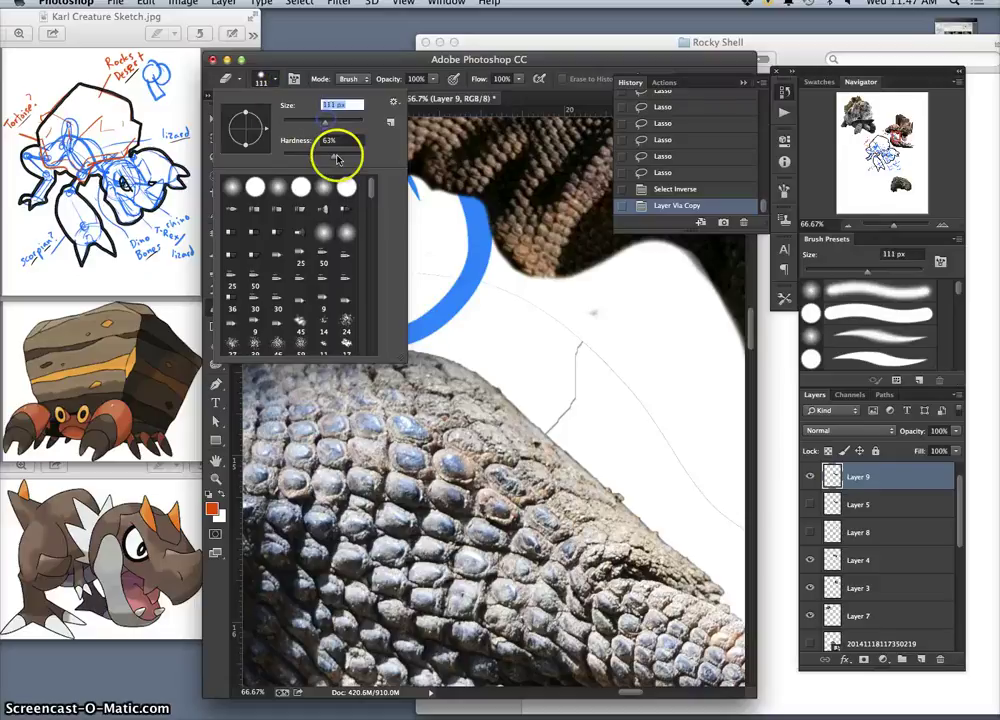
{"action": "mouse_move", "coordinate": [489, 299]}
{"action": "left_mouse_down"}
{"action": "mouse_move", "coordinate": [605, 361]}
{"action": "mouse_move", "coordinate": [595, 307]}
{"action": "mouse_move", "coordinate": [569, 412]}
{"action": "left_mouse_up"}
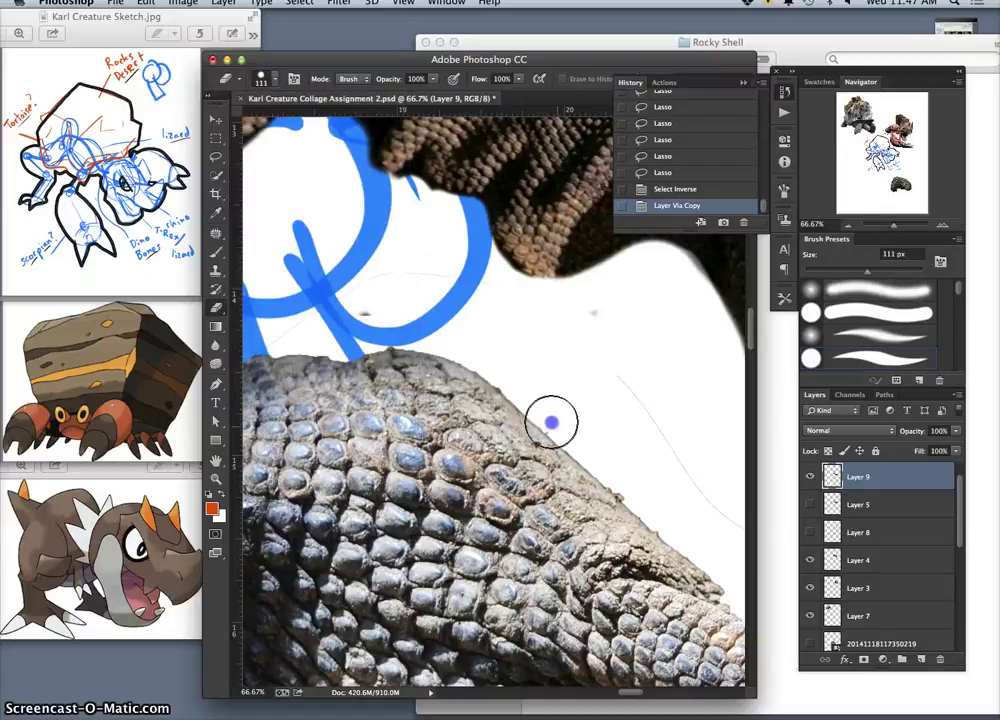
{"action": "left_click_drag", "start_coordinate": [424, 324], "coordinate": [319, 326]}
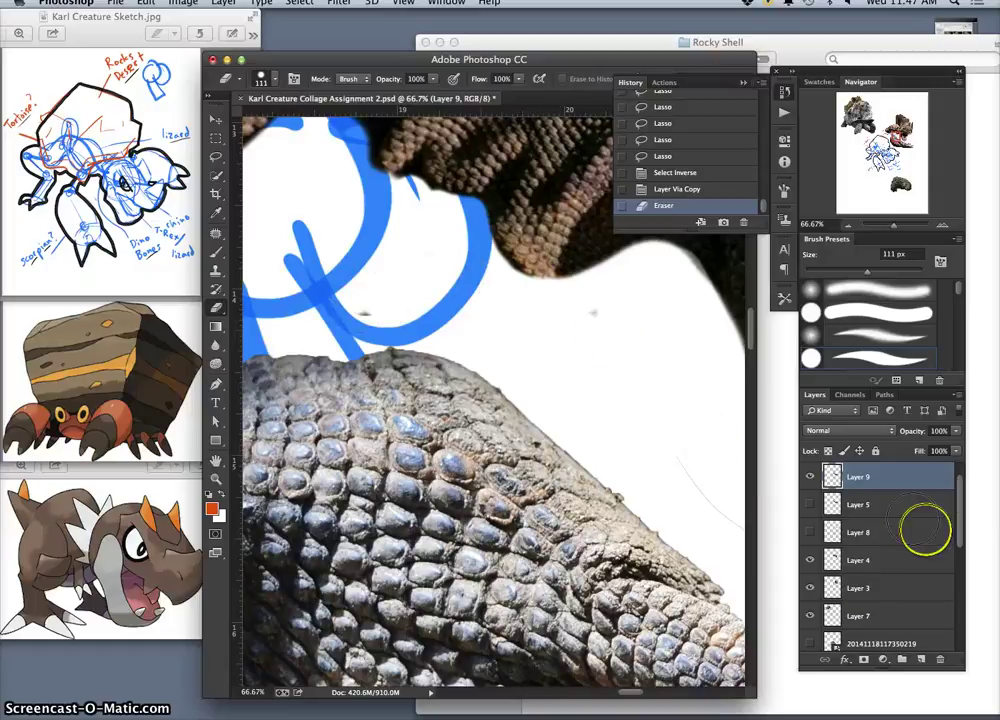
Erase the leftover dark specks between the Komodo dragon's neck and the foot on Layer 4.
{"action": "left_click", "coordinate": [913, 563]}
{"action": "left_click", "coordinate": [598, 290]}
{"action": "left_click", "coordinate": [585, 313]}
{"action": "left_click", "coordinate": [375, 297]}
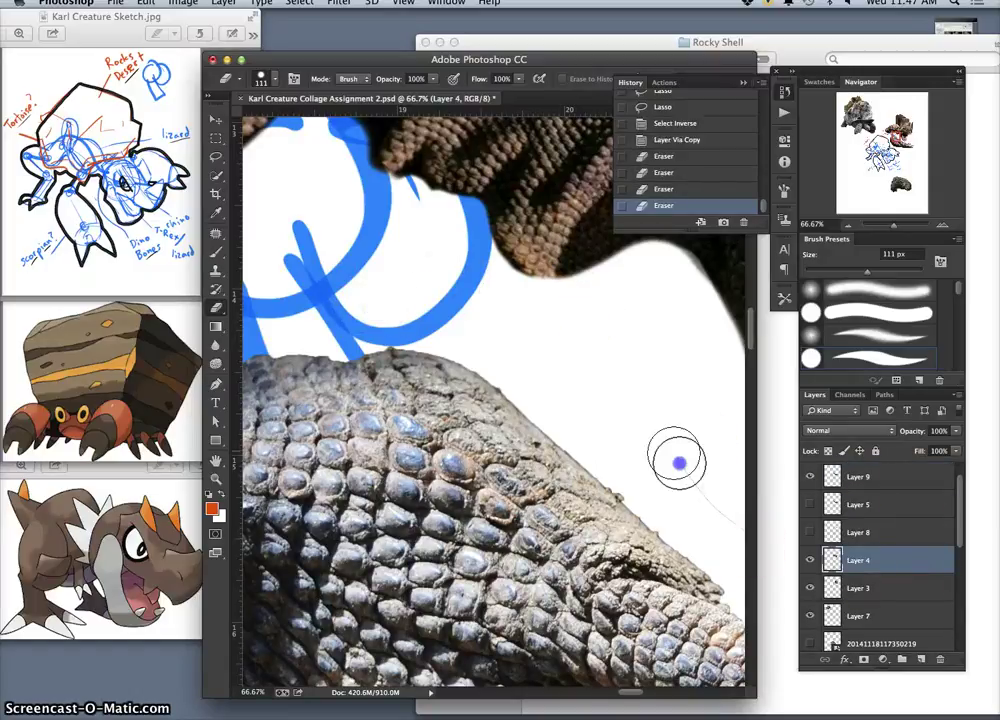
{"action": "left_click_drag", "start_coordinate": [694, 507], "coordinate": [469, 301]}
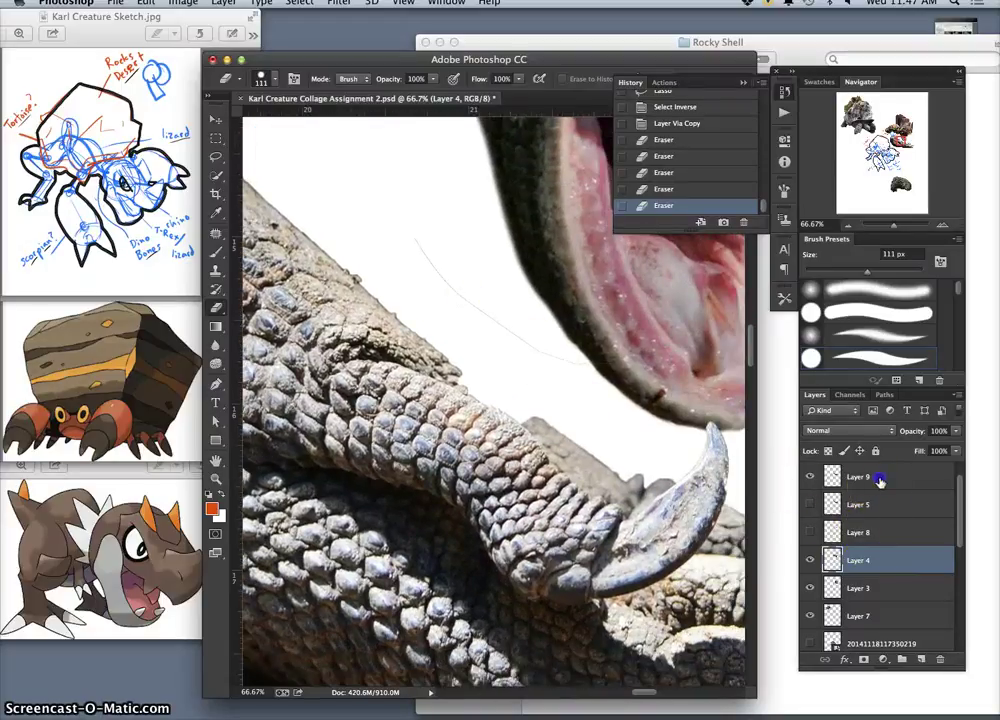
Erase the leftover thin outline beneath the open jaw and above the claws on Layer 9.
{"action": "left_click", "coordinate": [882, 476]}
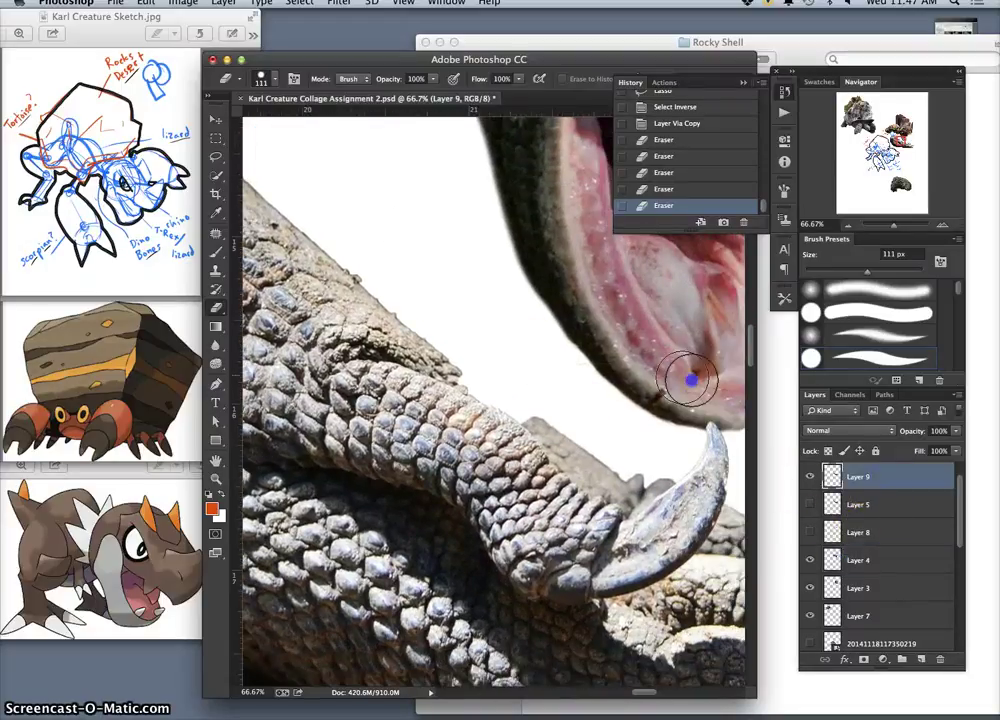
{"action": "left_click_drag", "start_coordinate": [654, 384], "coordinate": [466, 308]}
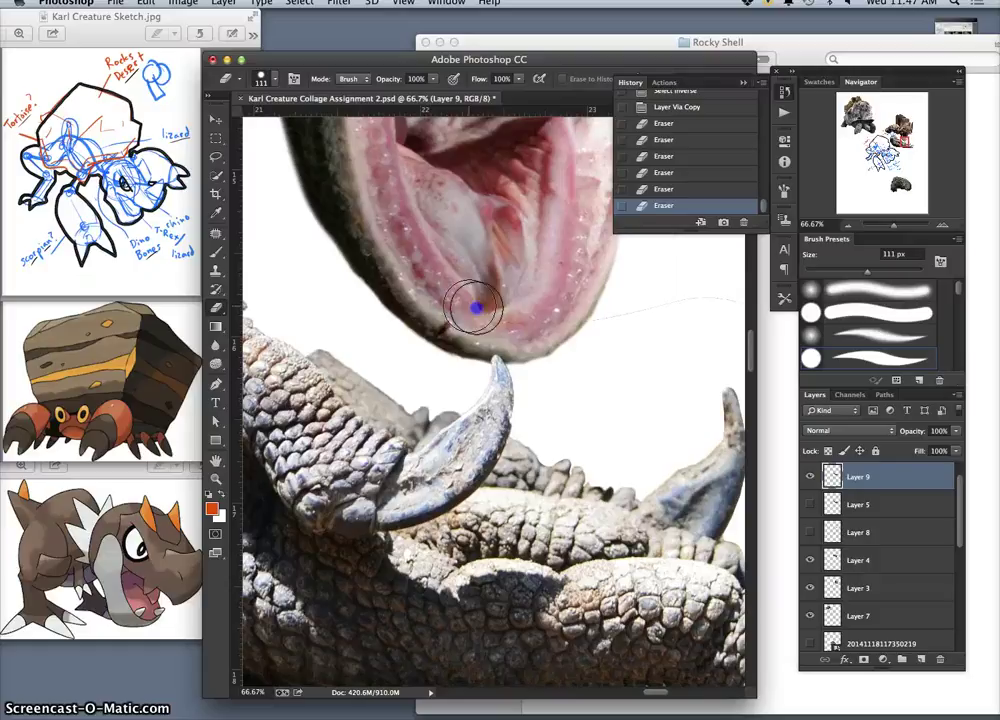
{"action": "mouse_move", "coordinate": [647, 339]}
{"action": "left_mouse_down"}
{"action": "mouse_move", "coordinate": [483, 284]}
{"action": "mouse_move", "coordinate": [445, 286]}
{"action": "left_mouse_up"}
Erase the stray outline and sandy ground beside the outermost claw on Layer 9.
{"action": "left_click_drag", "start_coordinate": [609, 323], "coordinate": [454, 231]}
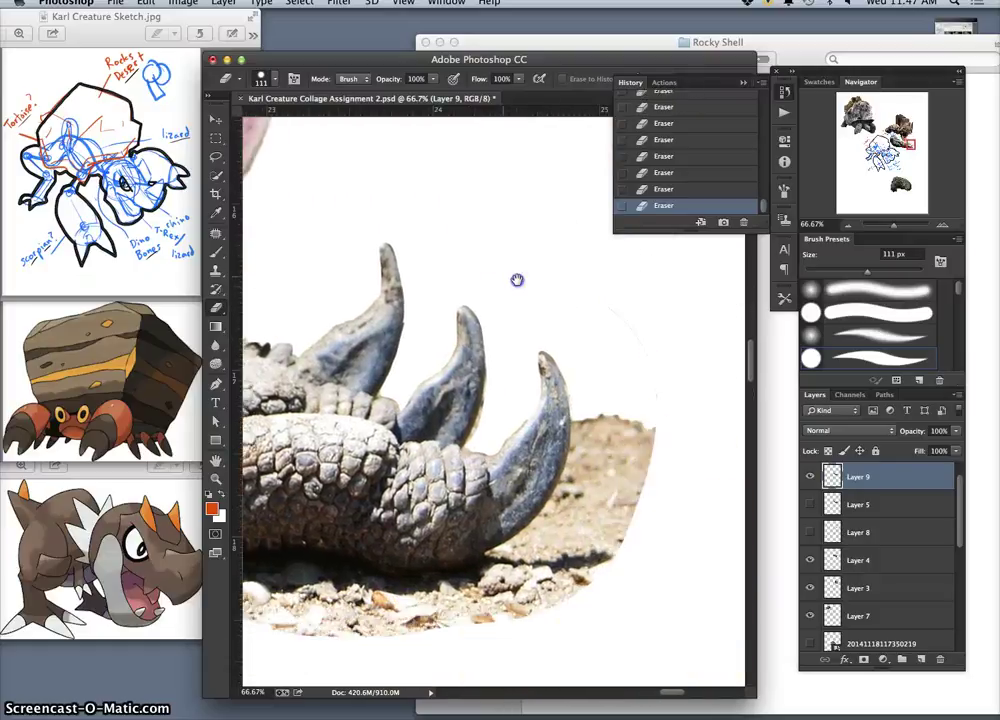
{"action": "mouse_move", "coordinate": [631, 369]}
{"action": "left_mouse_down"}
{"action": "mouse_move", "coordinate": [627, 498]}
{"action": "mouse_move", "coordinate": [607, 376]}
{"action": "mouse_move", "coordinate": [602, 524]}
{"action": "left_mouse_up"}
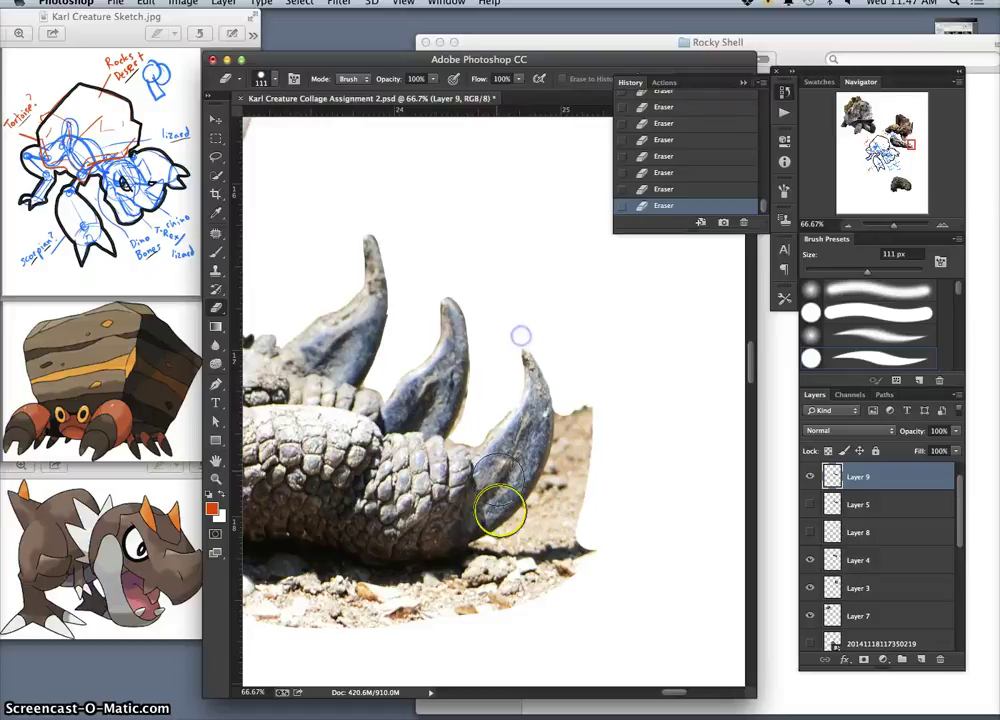
{"action": "mouse_move", "coordinate": [569, 384]}
{"action": "left_mouse_down"}
{"action": "mouse_move", "coordinate": [567, 437]}
{"action": "mouse_move", "coordinate": [556, 393]}
{"action": "mouse_move", "coordinate": [561, 445]}
{"action": "mouse_move", "coordinate": [549, 481]}
{"action": "mouse_move", "coordinate": [517, 530]}
{"action": "mouse_move", "coordinate": [473, 559]}
{"action": "mouse_move", "coordinate": [460, 583]}
{"action": "mouse_move", "coordinate": [481, 599]}
{"action": "mouse_move", "coordinate": [539, 592]}
{"action": "mouse_move", "coordinate": [574, 562]}
{"action": "mouse_move", "coordinate": [598, 491]}
{"action": "mouse_move", "coordinate": [602, 429]}
{"action": "mouse_move", "coordinate": [586, 437]}
{"action": "mouse_move", "coordinate": [549, 518]}
{"action": "mouse_move", "coordinate": [501, 571]}
{"action": "mouse_move", "coordinate": [541, 556]}
{"action": "left_mouse_up"}
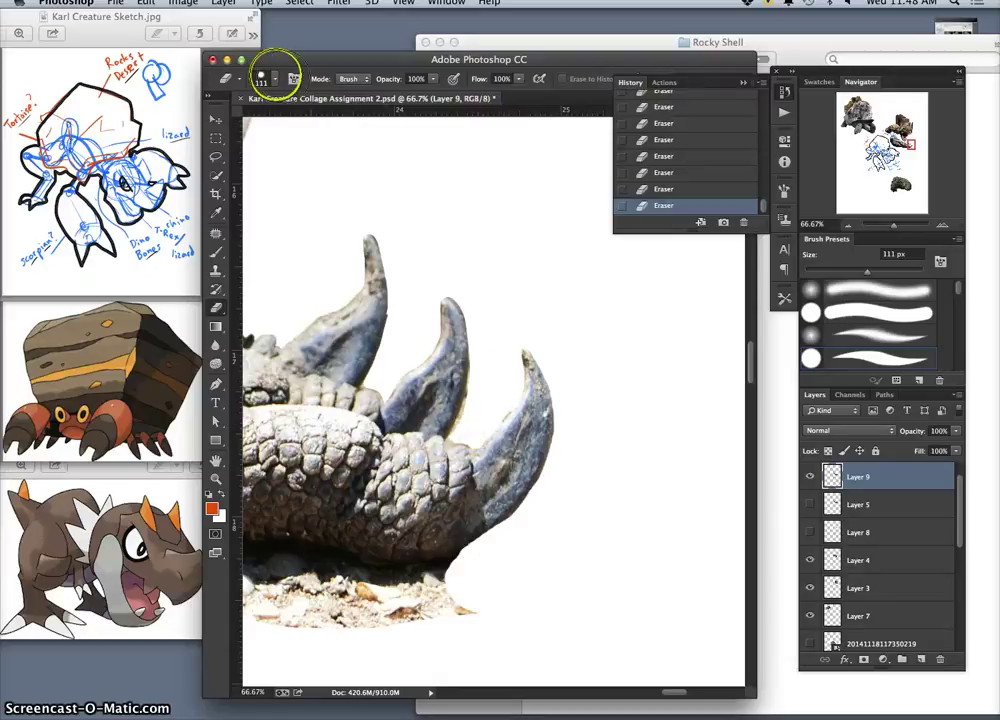
Set the eraser size to 76 px and erase the pale fringe between the middle and outermost claws on Layer 9.
{"action": "left_click", "coordinate": [265, 78]}
{"action": "left_click_drag", "start_coordinate": [339, 156], "coordinate": [313, 121]}
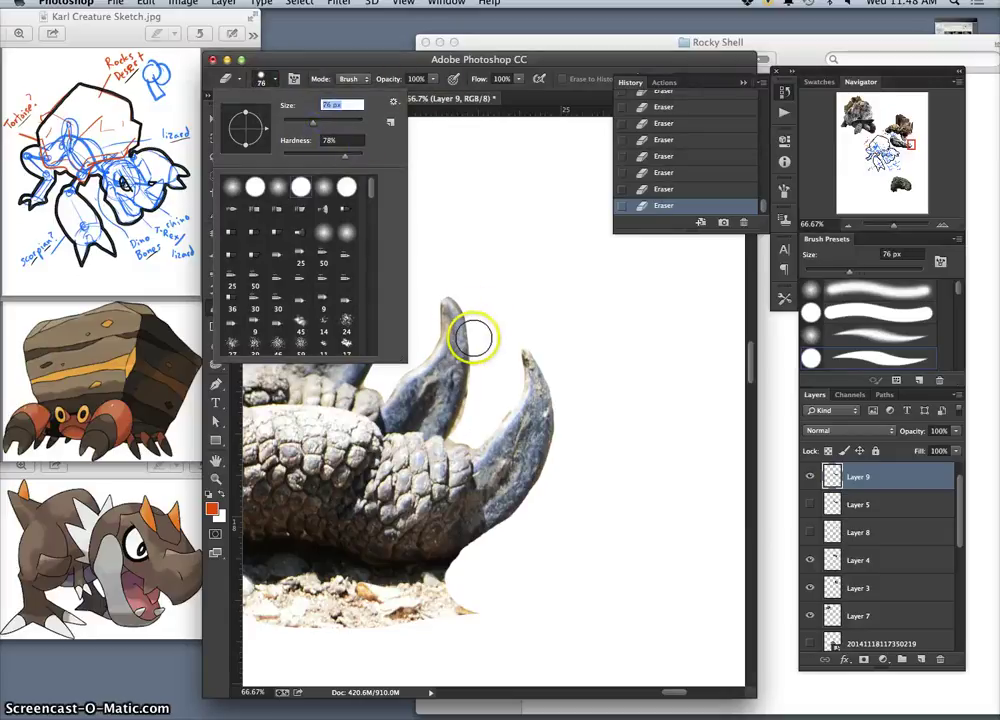
{"action": "left_click_drag", "start_coordinate": [475, 340], "coordinate": [474, 383]}
{"action": "left_click", "coordinate": [472, 383]}
{"action": "left_click_drag", "start_coordinate": [476, 336], "coordinate": [473, 379]}
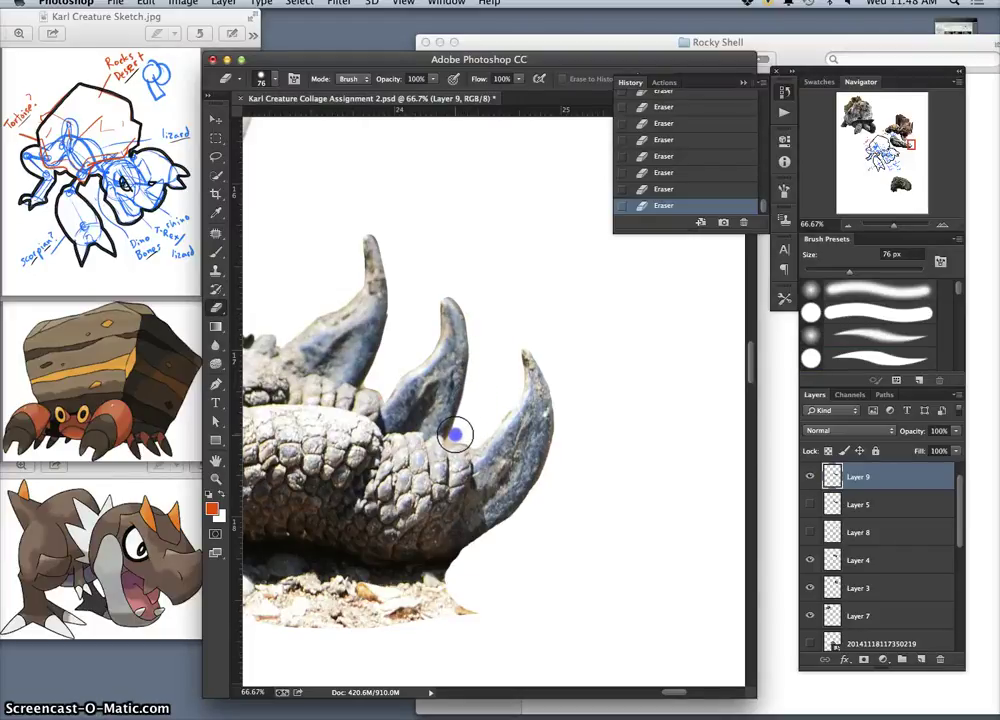
{"action": "mouse_move", "coordinate": [455, 434]}
{"action": "left_mouse_down"}
{"action": "mouse_move", "coordinate": [509, 408]}
{"action": "mouse_move", "coordinate": [496, 421]}
{"action": "mouse_move", "coordinate": [513, 375]}
{"action": "left_mouse_up"}
Erase the leftover fringe around the middle claw's tip and along its inner edge on Layer 9.
{"action": "left_click_drag", "start_coordinate": [432, 319], "coordinate": [395, 375]}
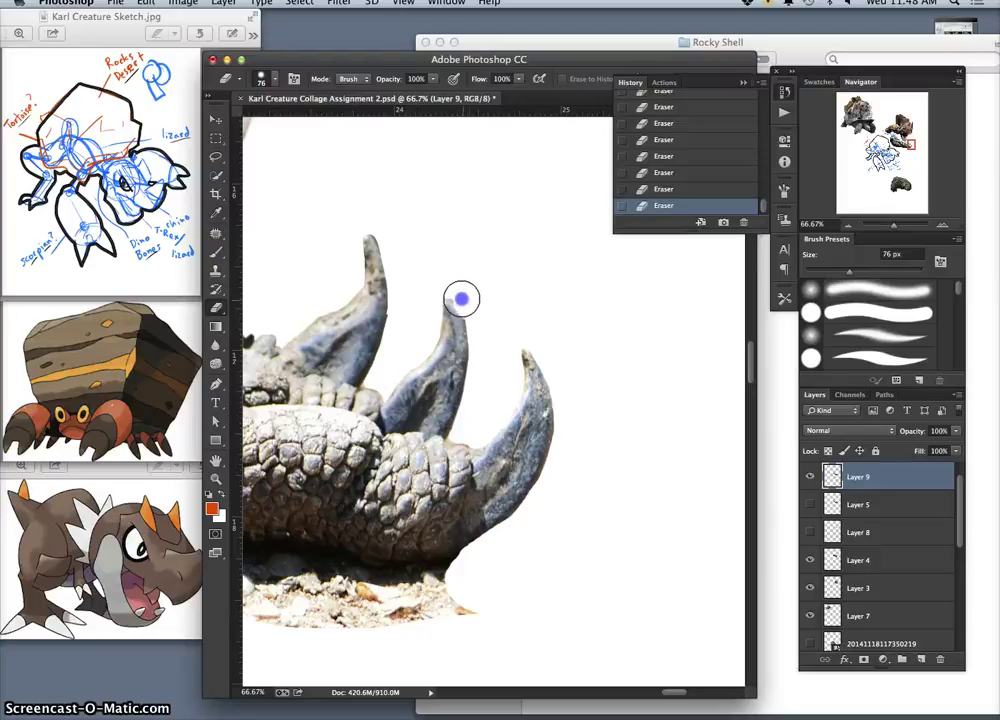
{"action": "mouse_move", "coordinate": [461, 297]}
{"action": "left_mouse_down"}
{"action": "mouse_move", "coordinate": [456, 290]}
{"action": "mouse_move", "coordinate": [475, 292]}
{"action": "mouse_move", "coordinate": [454, 297]}
{"action": "left_mouse_up"}
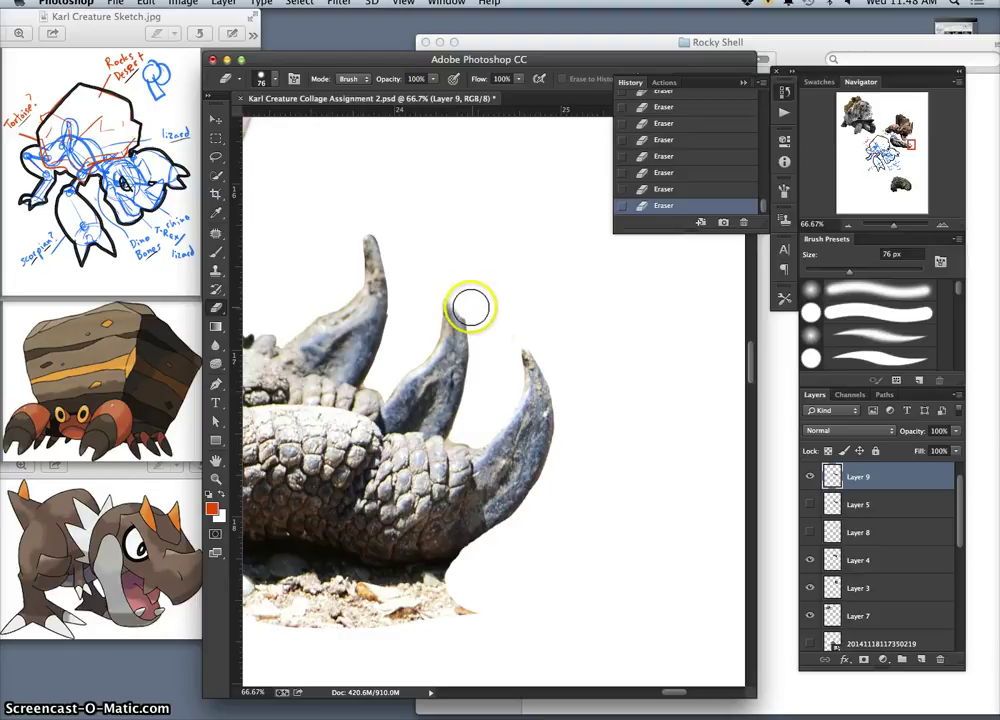
{"action": "left_click", "coordinate": [692, 192]}
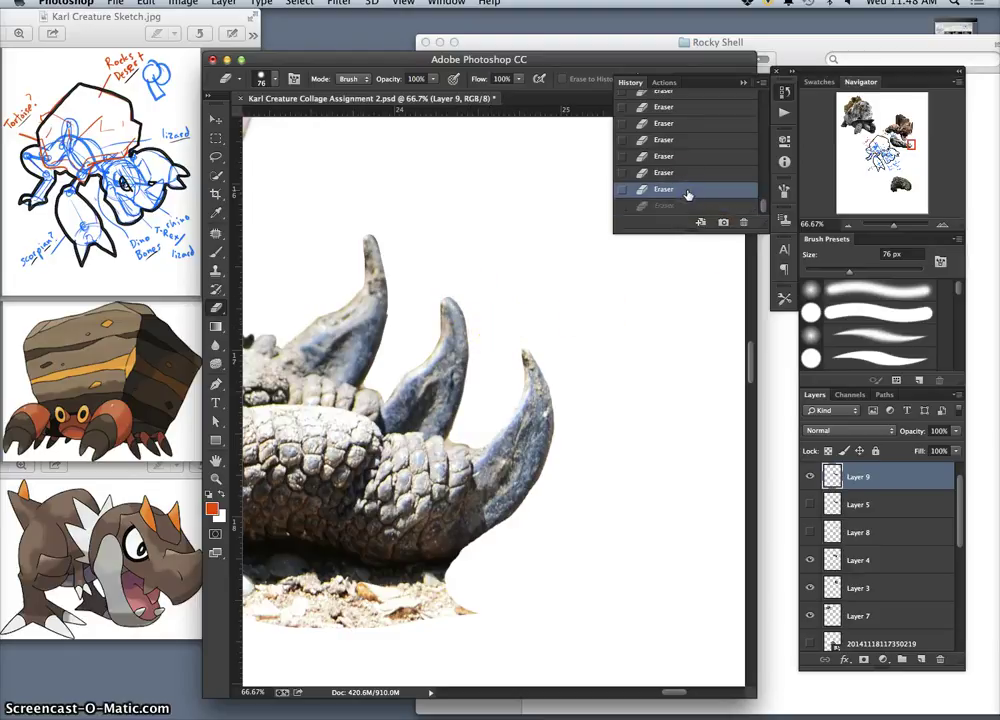
{"action": "mouse_move", "coordinate": [451, 281]}
{"action": "left_mouse_down"}
{"action": "mouse_move", "coordinate": [476, 337]}
{"action": "mouse_move", "coordinate": [446, 284]}
{"action": "left_mouse_up"}
{"action": "left_click_drag", "start_coordinate": [398, 371], "coordinate": [390, 383]}
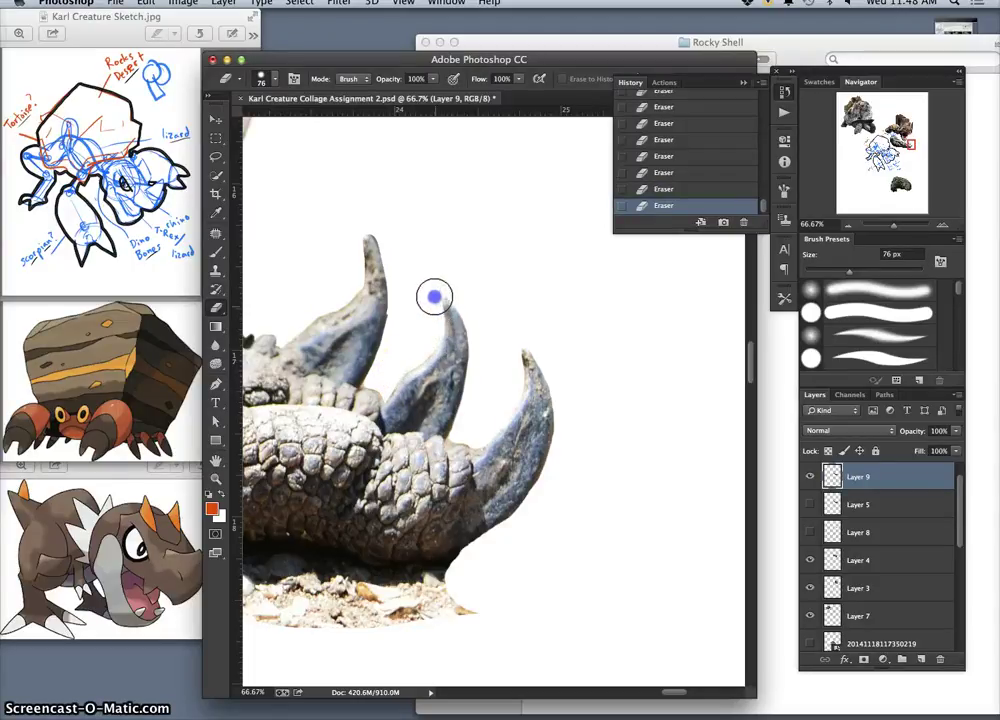
{"action": "left_click_drag", "start_coordinate": [434, 294], "coordinate": [446, 288]}
Erase the thin fringe along the outer edge and around the tip of the tallest claw on Layer 9.
{"action": "mouse_move", "coordinate": [390, 328]}
{"action": "left_mouse_down"}
{"action": "mouse_move", "coordinate": [397, 281]}
{"action": "mouse_move", "coordinate": [391, 320]}
{"action": "left_mouse_up"}
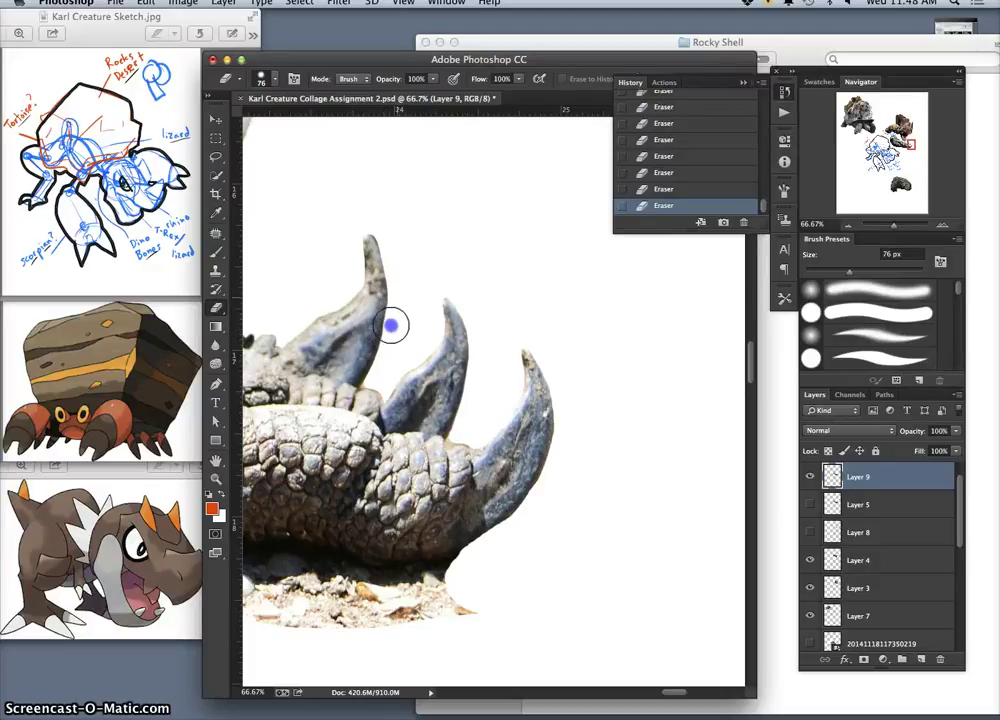
{"action": "left_click_drag", "start_coordinate": [397, 301], "coordinate": [382, 361]}
{"action": "mouse_move", "coordinate": [379, 217]}
{"action": "left_mouse_down"}
{"action": "mouse_move", "coordinate": [397, 282]}
{"action": "mouse_move", "coordinate": [375, 366]}
{"action": "left_mouse_up"}
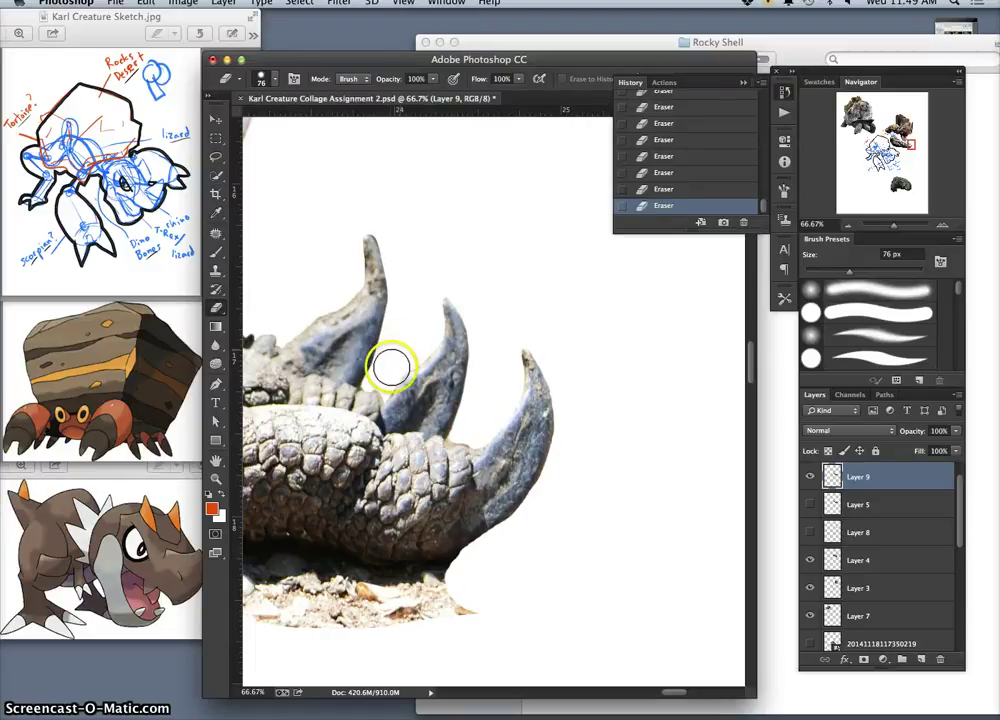
{"action": "left_click_drag", "start_coordinate": [389, 360], "coordinate": [387, 354]}
{"action": "key", "text": "super+z"}
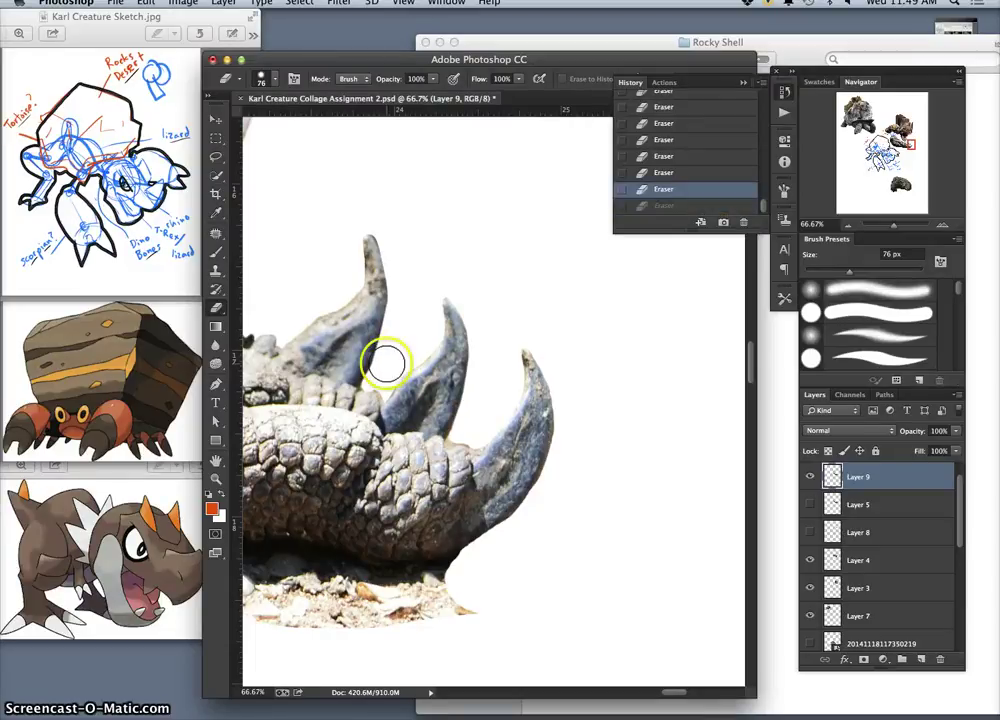
{"action": "left_click_drag", "start_coordinate": [379, 223], "coordinate": [386, 245]}
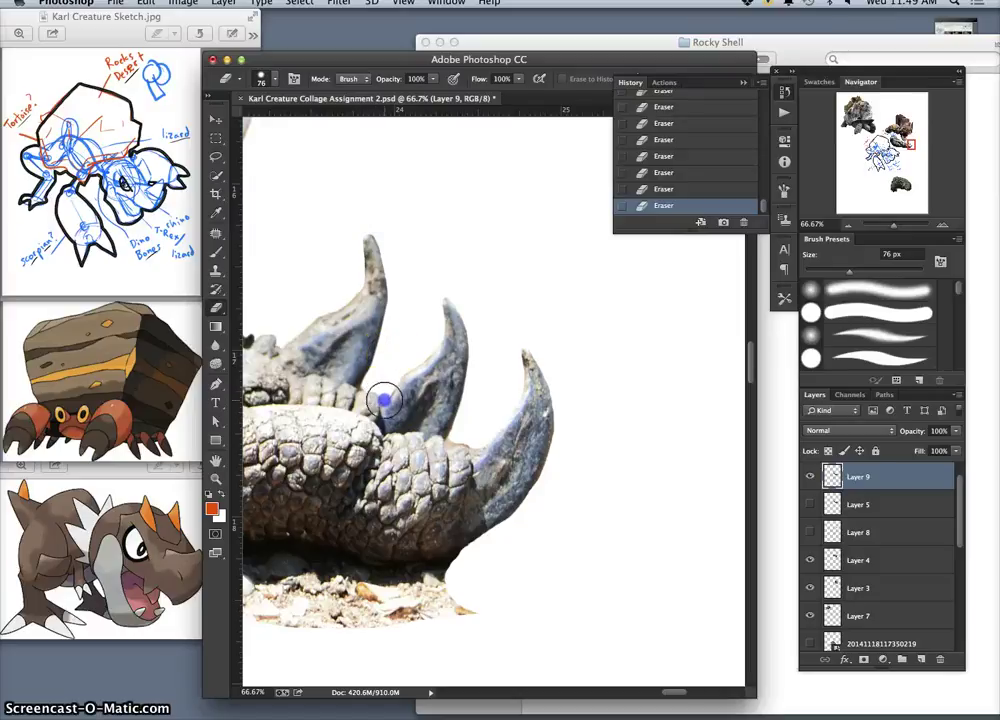
Erase the remaining fringe at the bases of the claws and around the outermost claw.
{"action": "left_click_drag", "start_coordinate": [383, 409], "coordinate": [580, 513]}
{"action": "left_click_drag", "start_coordinate": [511, 419], "coordinate": [608, 470]}
{"action": "left_click_drag", "start_coordinate": [461, 433], "coordinate": [471, 443]}
Erase the leftover patch along the foot's upper edge near the large raised claw, and save the document.
{"action": "key", "text": "super+minus"}
{"action": "key", "text": "super+minus"}
{"action": "key", "text": "super+minus"}
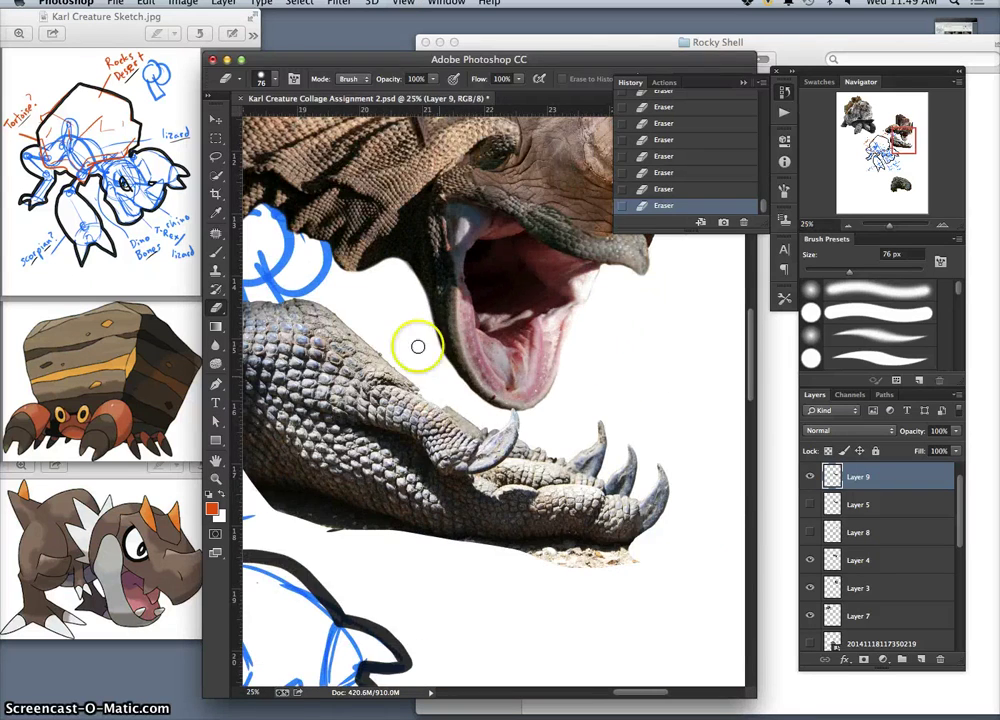
{"action": "left_click", "coordinate": [446, 402]}
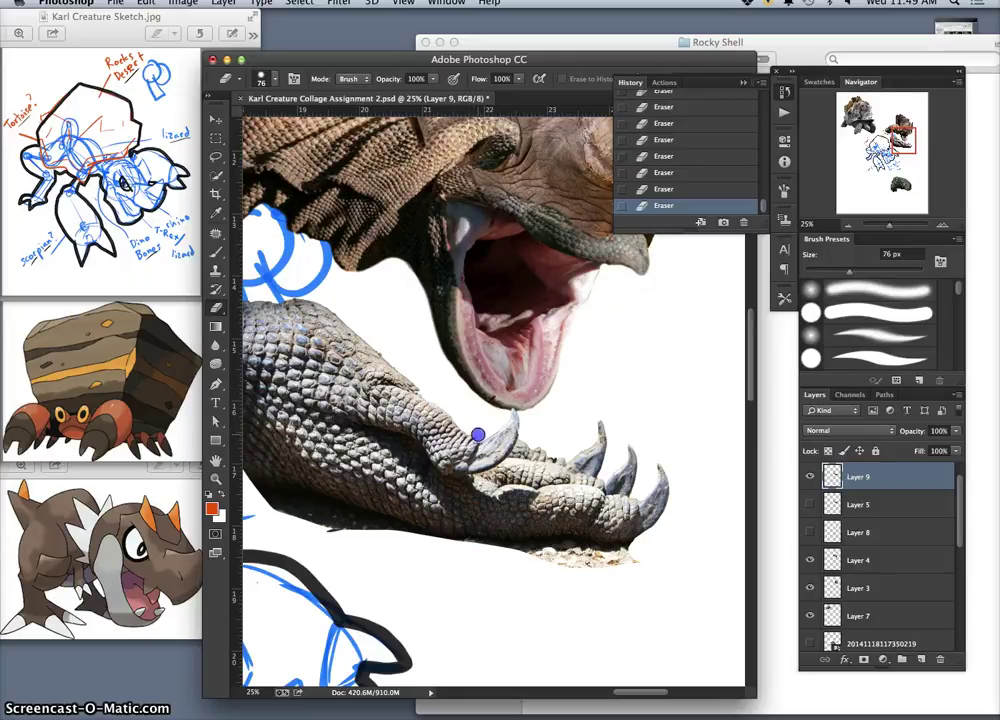
{"action": "mouse_move", "coordinate": [494, 436]}
{"action": "left_mouse_down"}
{"action": "mouse_move", "coordinate": [525, 496]}
{"action": "mouse_move", "coordinate": [621, 566]}
{"action": "mouse_move", "coordinate": [556, 443]}
{"action": "left_mouse_up"}
{"action": "key", "text": "ctrl+plus"}
{"action": "key", "text": "ctrl+plus"}
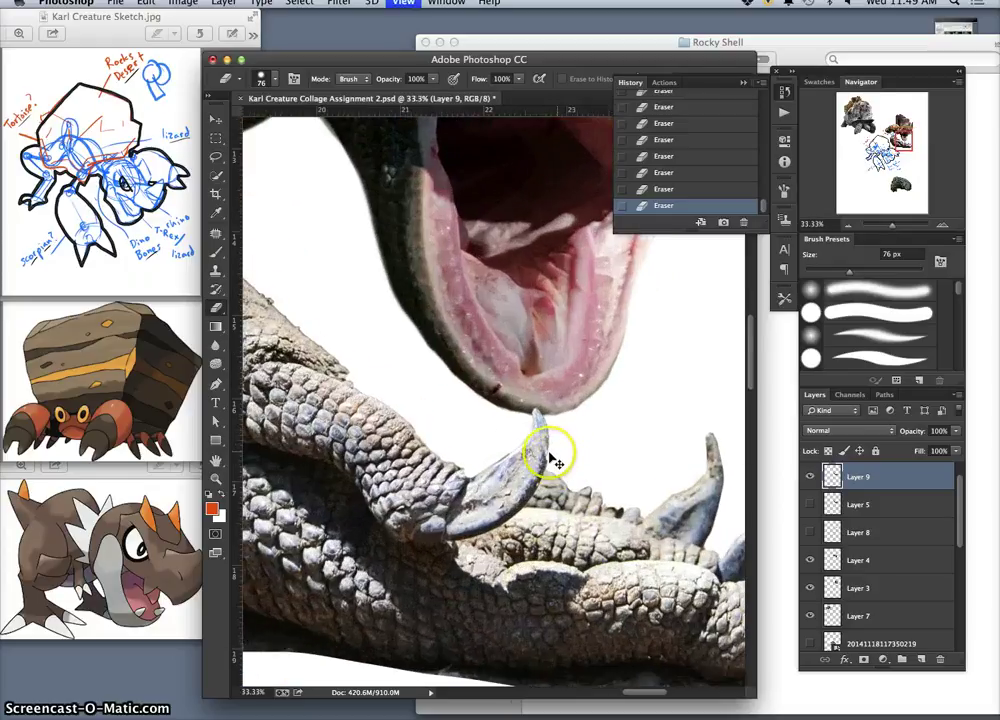
{"action": "left_click", "coordinate": [516, 448], "text": "super"}
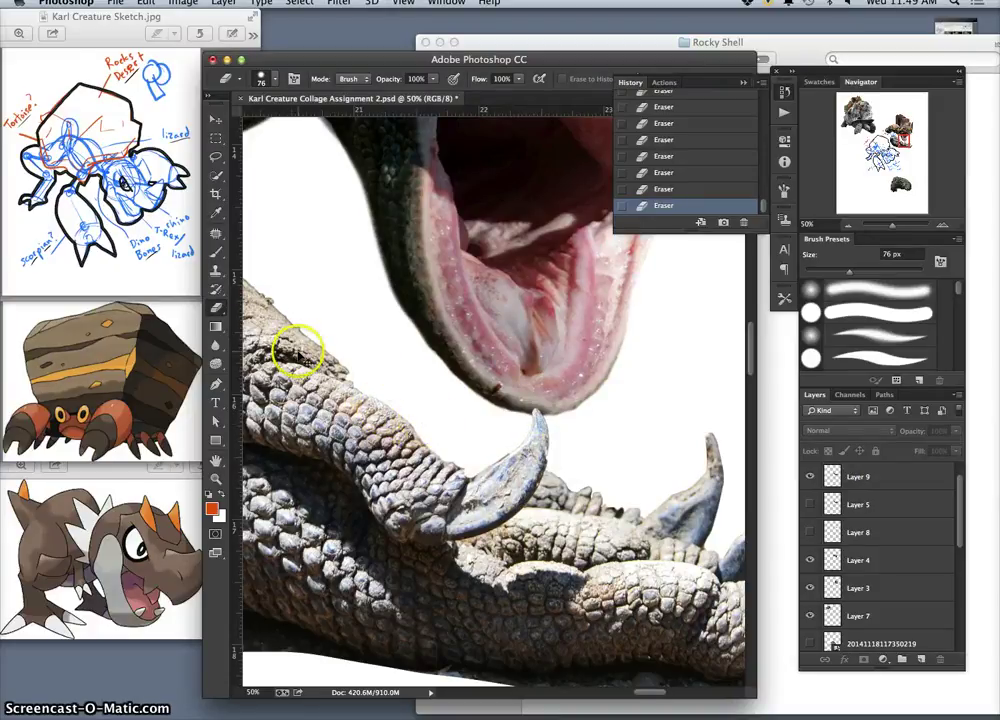
{"action": "key", "text": "super+s"}
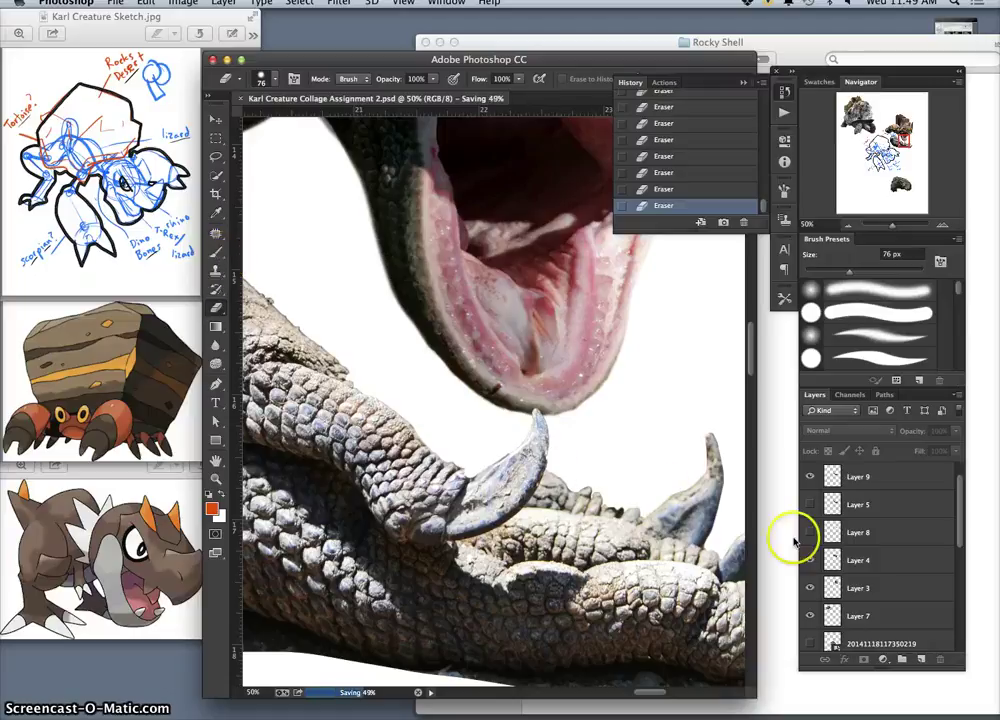
Reselect Layer 9 and erase the bumpy scaly remnant behind the large raised claw and along the leg's upper edge.
{"action": "left_click", "coordinate": [894, 481]}
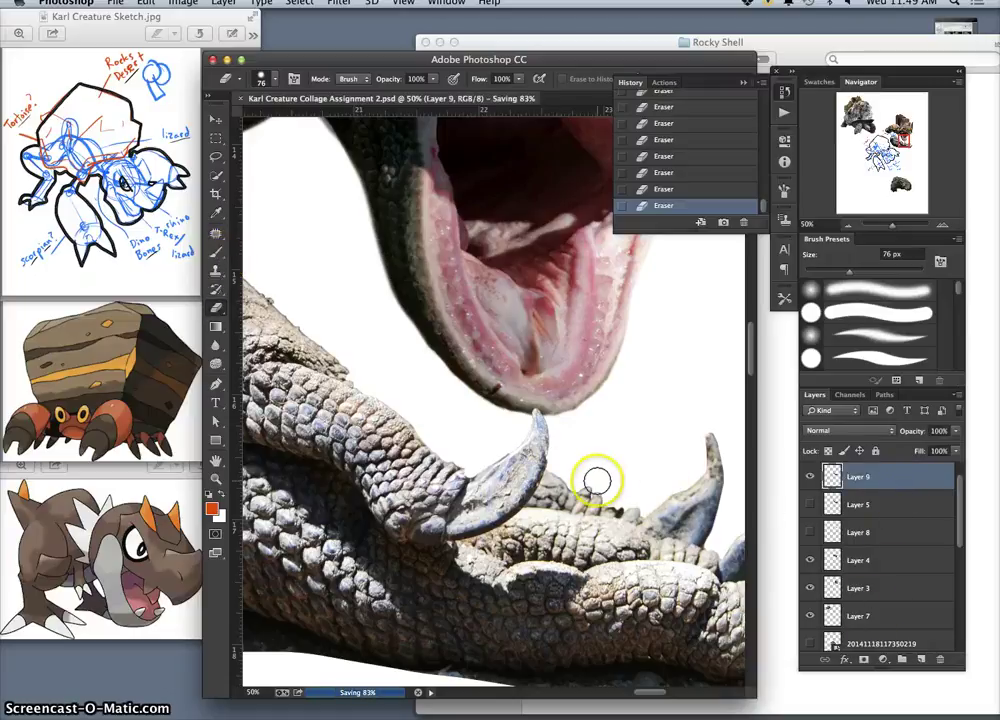
{"action": "left_click_drag", "start_coordinate": [830, 535], "coordinate": [862, 562]}
{"action": "left_click", "coordinate": [553, 470]}
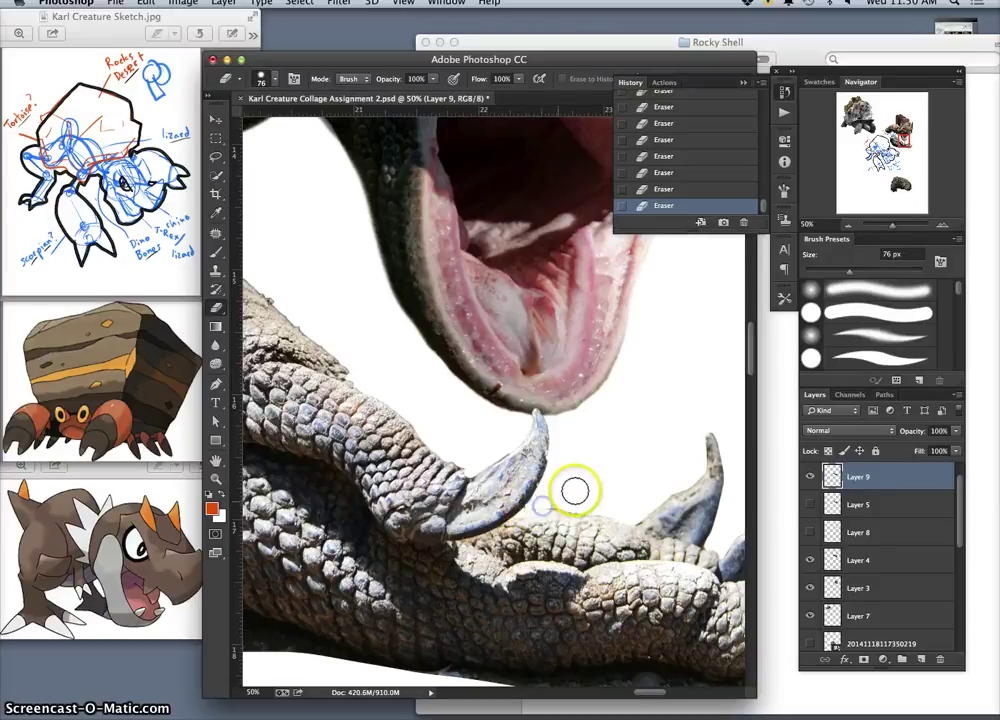
{"action": "mouse_move", "coordinate": [413, 708]}
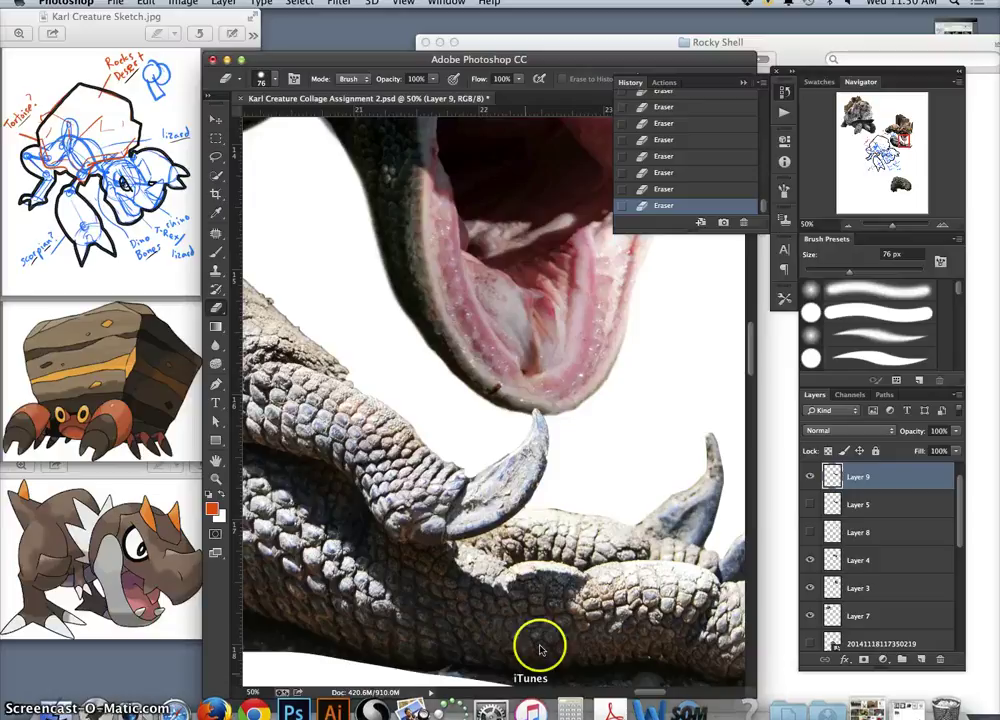
{"action": "scroll", "coordinate": [628, 507], "scroll_direction": "down", "scroll_amount": 3}
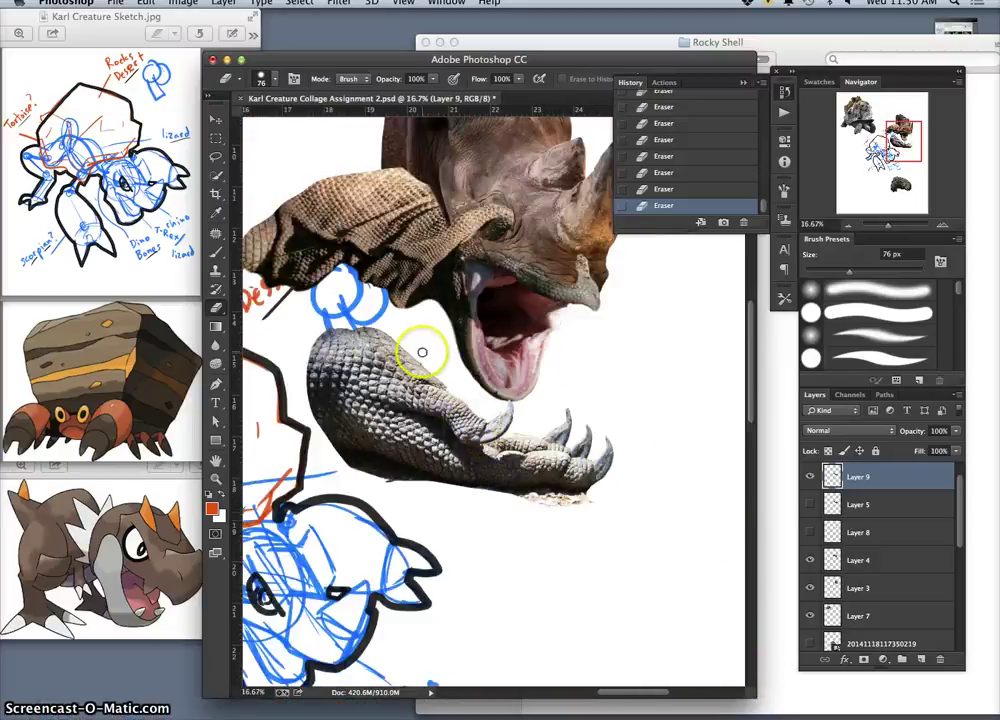
{"action": "left_click", "coordinate": [421, 360]}
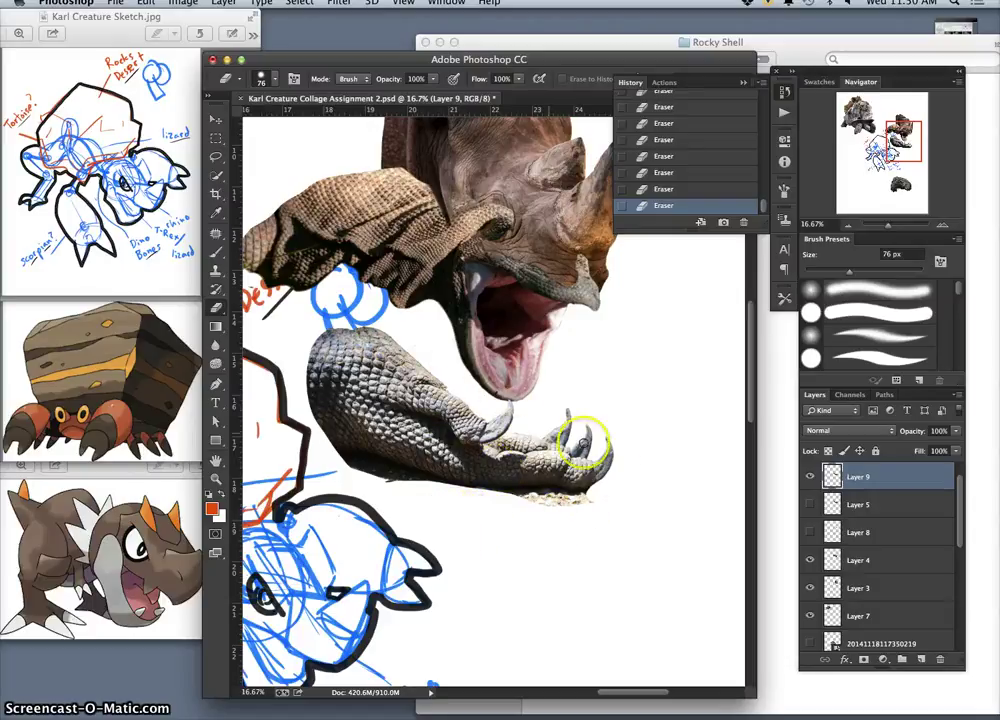
Rotate the clawed foot on Layer 9 about 34 degrees clockwise and place it over the creature's neck and jaw.
{"action": "key", "text": "super+t"}
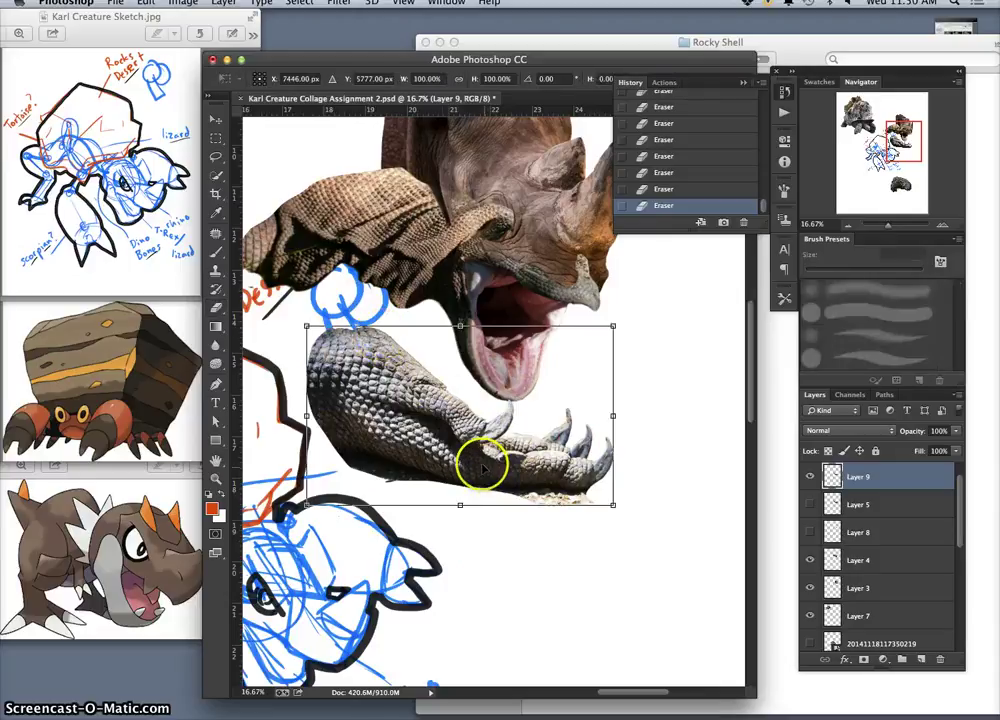
{"action": "left_click_drag", "start_coordinate": [311, 305], "coordinate": [362, 259]}
{"action": "key", "text": "super+z"}
{"action": "left_click_drag", "start_coordinate": [294, 314], "coordinate": [386, 212]}
{"action": "left_click_drag", "start_coordinate": [520, 379], "coordinate": [521, 380]}
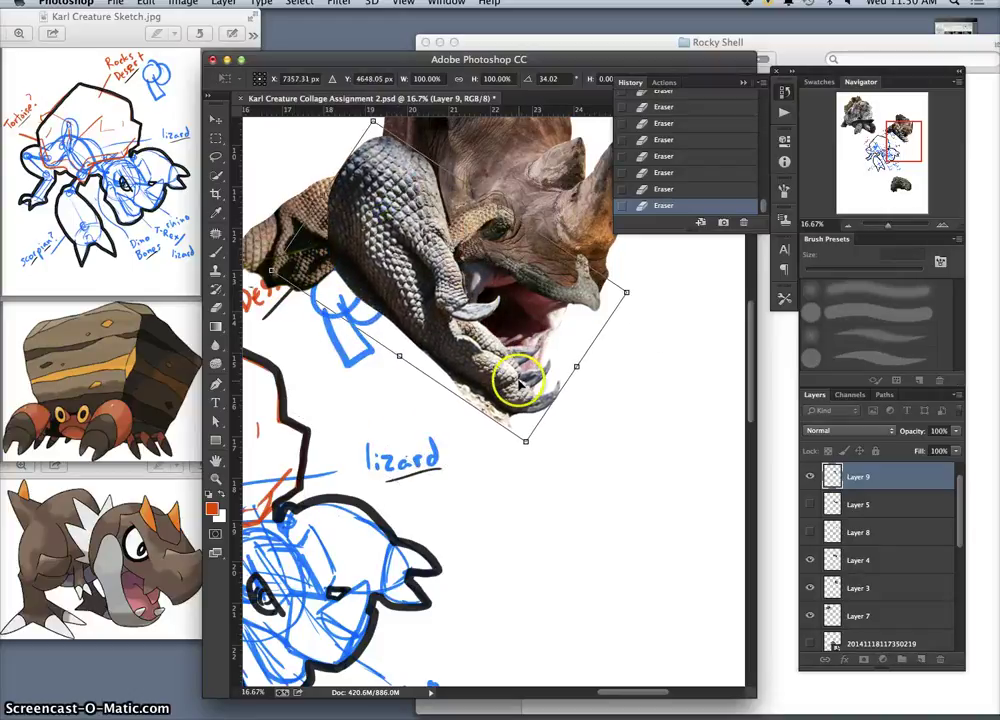
Distort the foot by pulling the two upper-leg corners inward to narrow the leg beside the rhino head.
{"action": "scroll", "coordinate": [519, 380], "scroll_direction": "down", "scroll_amount": 1}
{"action": "scroll", "coordinate": [558, 357], "scroll_direction": "down", "scroll_amount": 1}
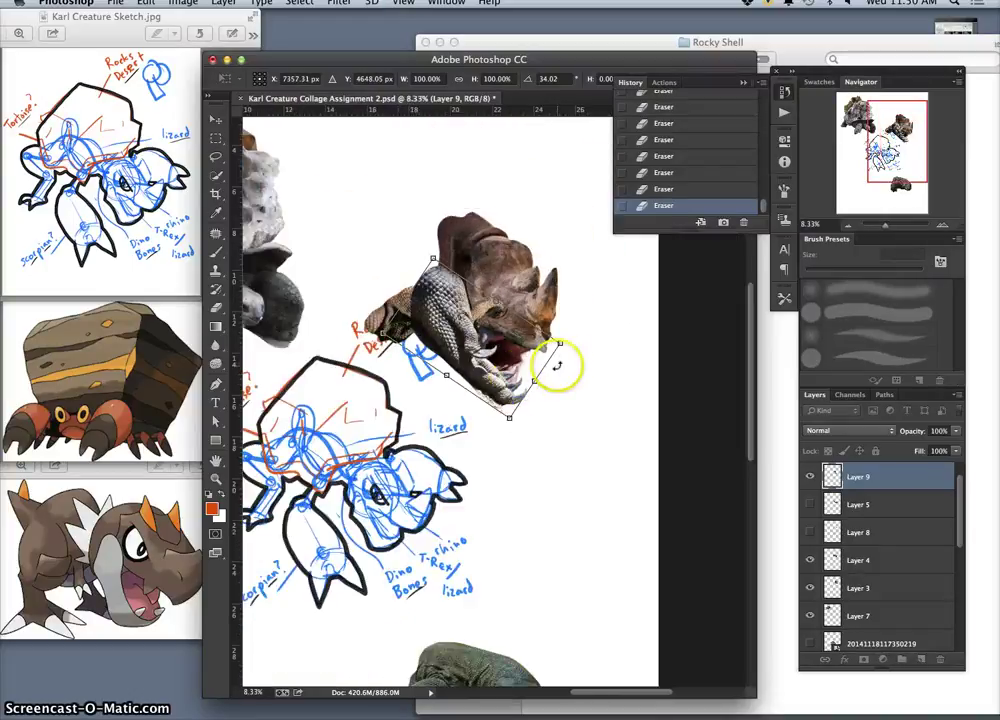
{"action": "scroll", "coordinate": [558, 368], "scroll_direction": "up", "scroll_amount": 1}
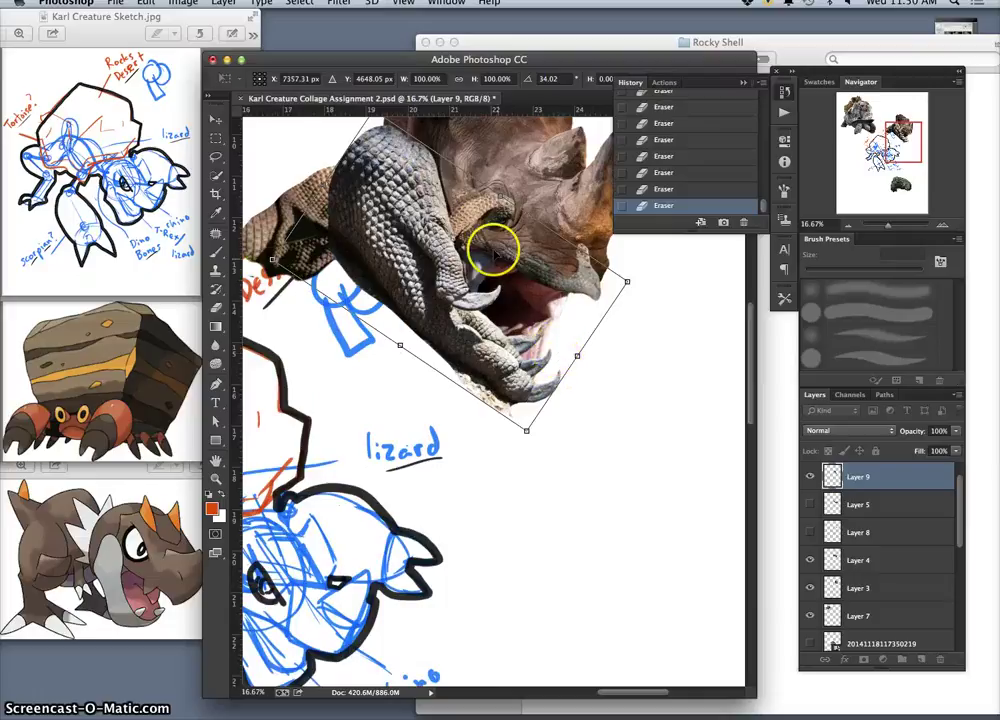
{"action": "scroll", "coordinate": [497, 252], "scroll_direction": "up", "scroll_amount": 3}
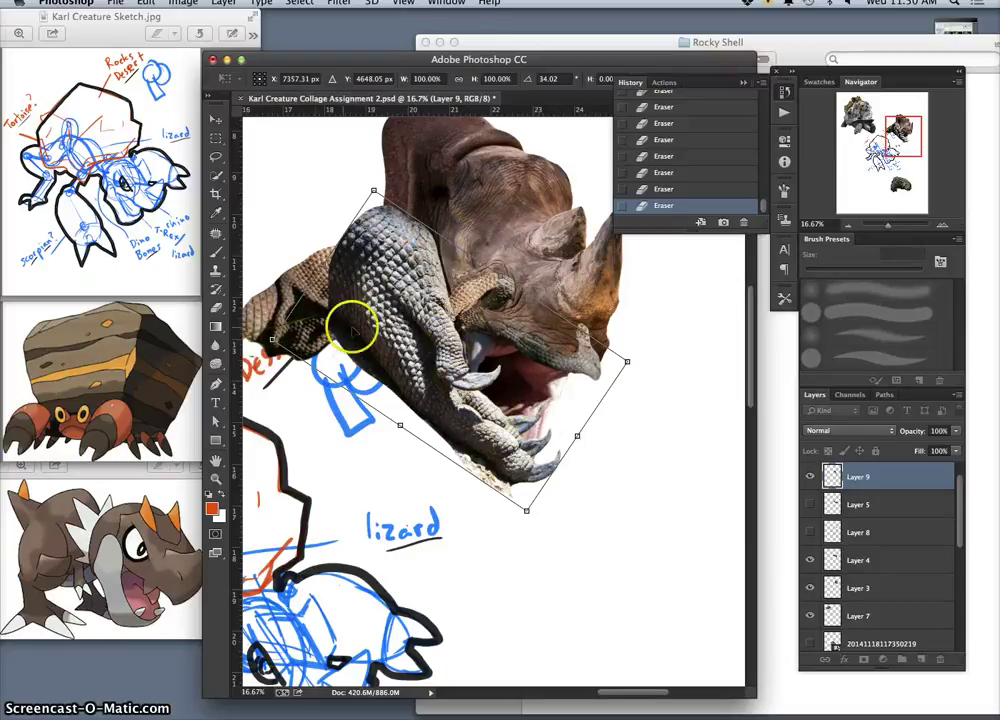
{"action": "right_click", "coordinate": [368, 319]}
{"action": "left_click", "coordinate": [394, 386]}
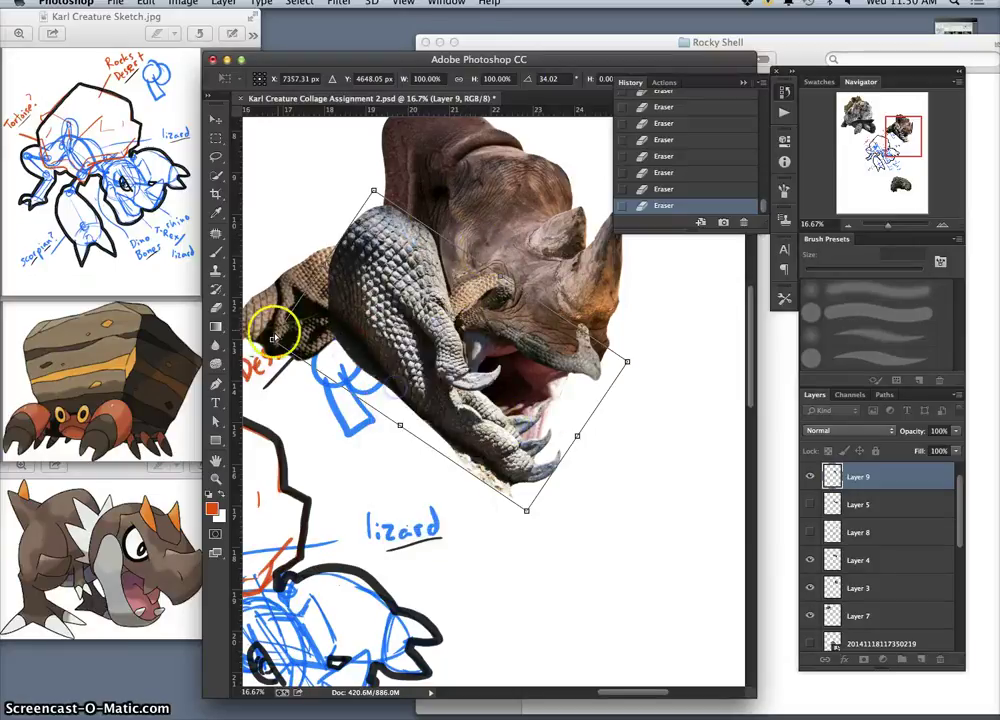
{"action": "left_click_drag", "start_coordinate": [273, 338], "coordinate": [312, 329]}
{"action": "left_click_drag", "start_coordinate": [373, 190], "coordinate": [399, 203]}
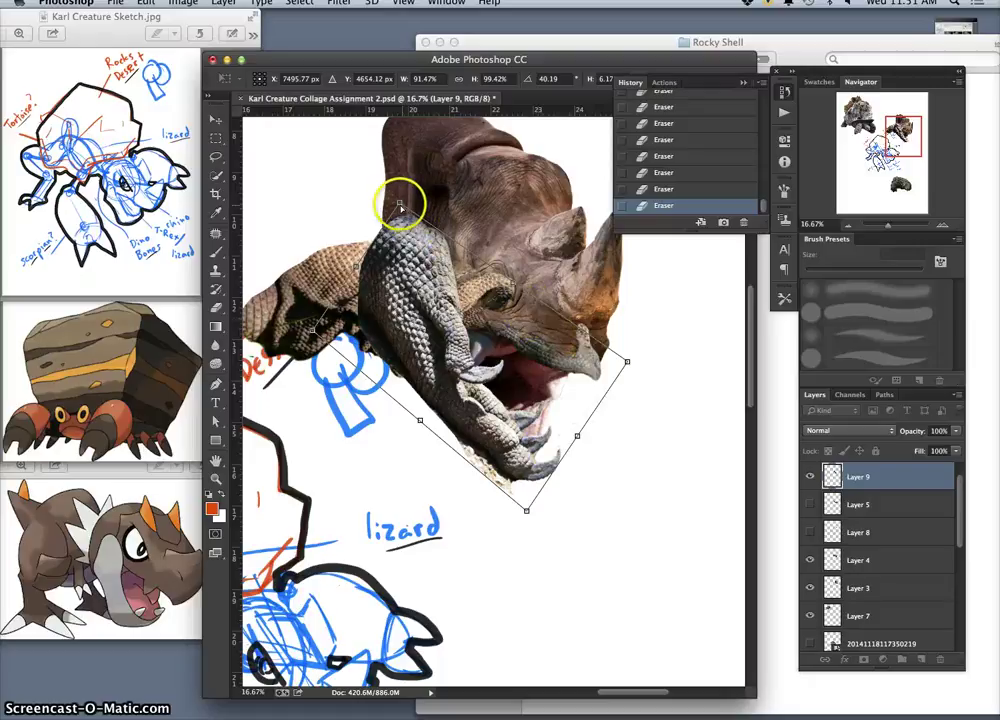
{"action": "left_click_drag", "start_coordinate": [399, 205], "coordinate": [408, 210]}
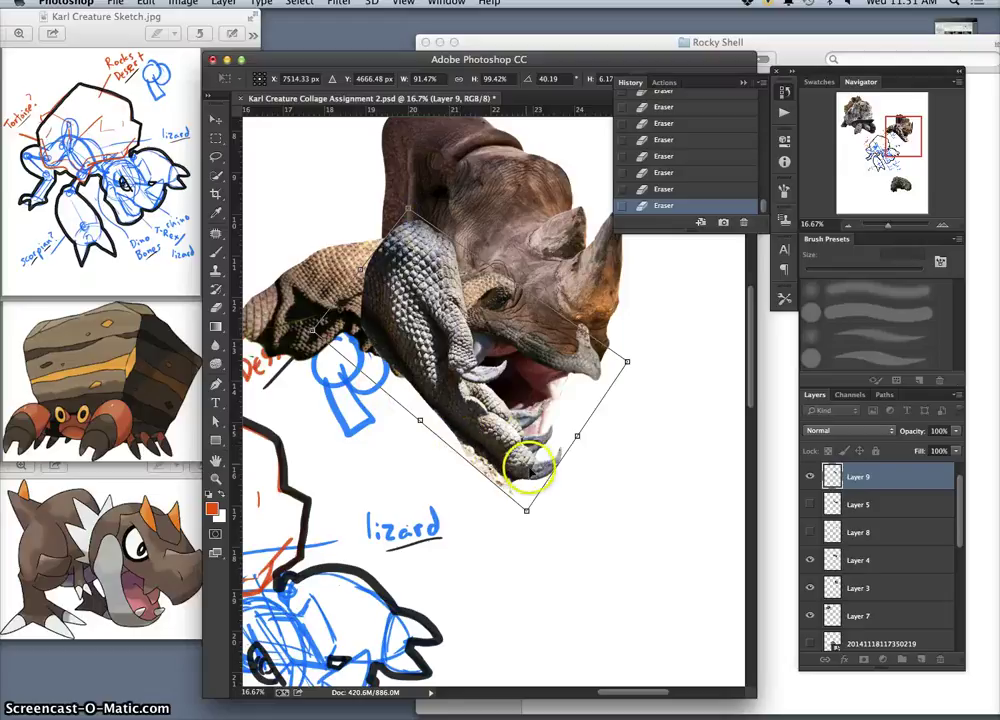
Warp the foot's toes and claws to curve around the open lower jaw, and apply the transformation.
{"action": "right_click", "coordinate": [642, 450]}
{"action": "left_click", "coordinate": [665, 541]}
{"action": "left_click_drag", "start_coordinate": [573, 441], "coordinate": [573, 421]}
{"action": "left_click_drag", "start_coordinate": [509, 402], "coordinate": [510, 467]}
{"action": "mouse_move", "coordinate": [557, 425]}
{"action": "left_mouse_down"}
{"action": "mouse_move", "coordinate": [550, 432]}
{"action": "mouse_move", "coordinate": [563, 425]}
{"action": "left_mouse_up"}
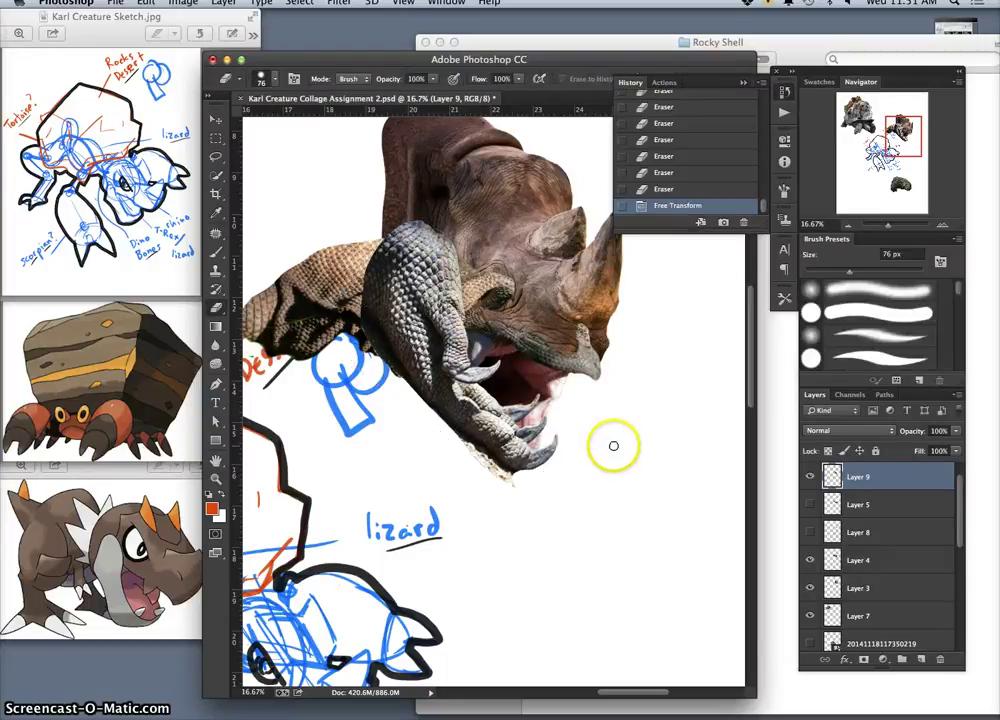
Erase the dark edge behind the leg and the sandy ground beneath the toes on Layer 9.
{"action": "scroll", "coordinate": [618, 442], "scroll_direction": "up", "scroll_amount": 5}
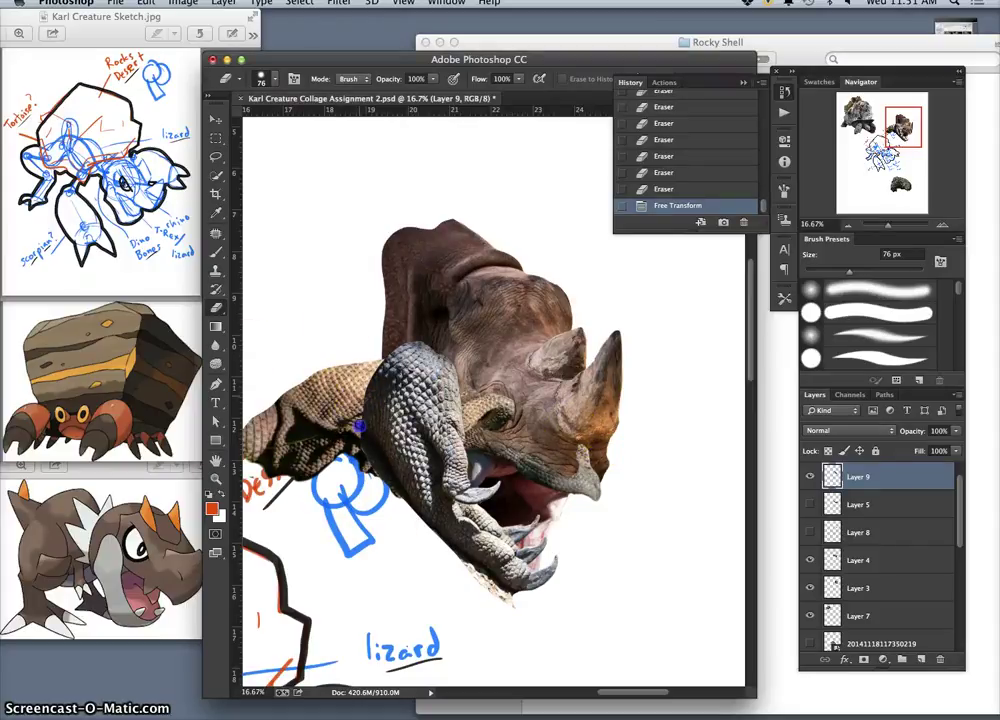
{"action": "left_click_drag", "start_coordinate": [361, 423], "coordinate": [361, 405]}
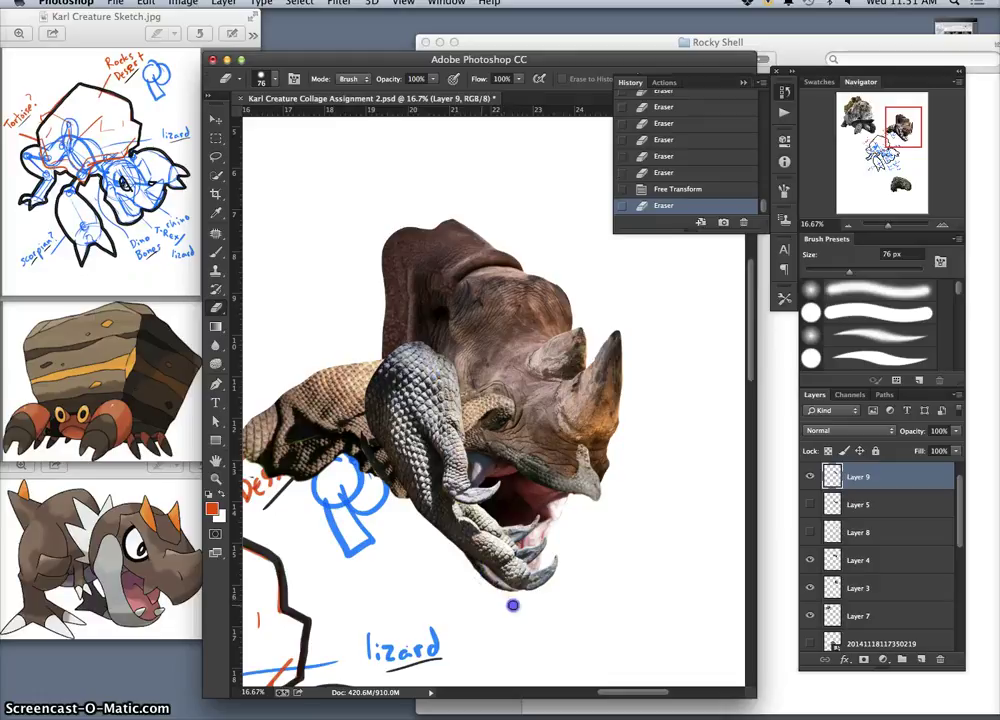
{"action": "mouse_move", "coordinate": [572, 568]}
{"action": "left_mouse_down"}
{"action": "mouse_move", "coordinate": [571, 602]}
{"action": "mouse_move", "coordinate": [571, 577]}
{"action": "left_mouse_up"}
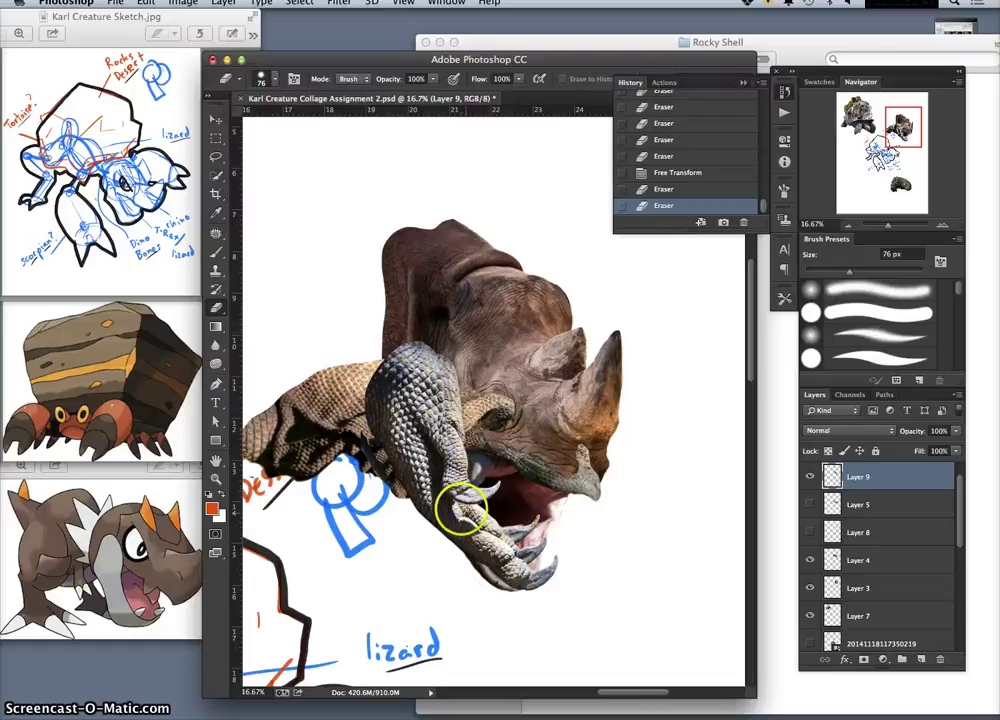
Lasso the inner clawed toes overlapping the open mouth and copy them to a new layer.
{"action": "left_click", "coordinate": [216, 157]}
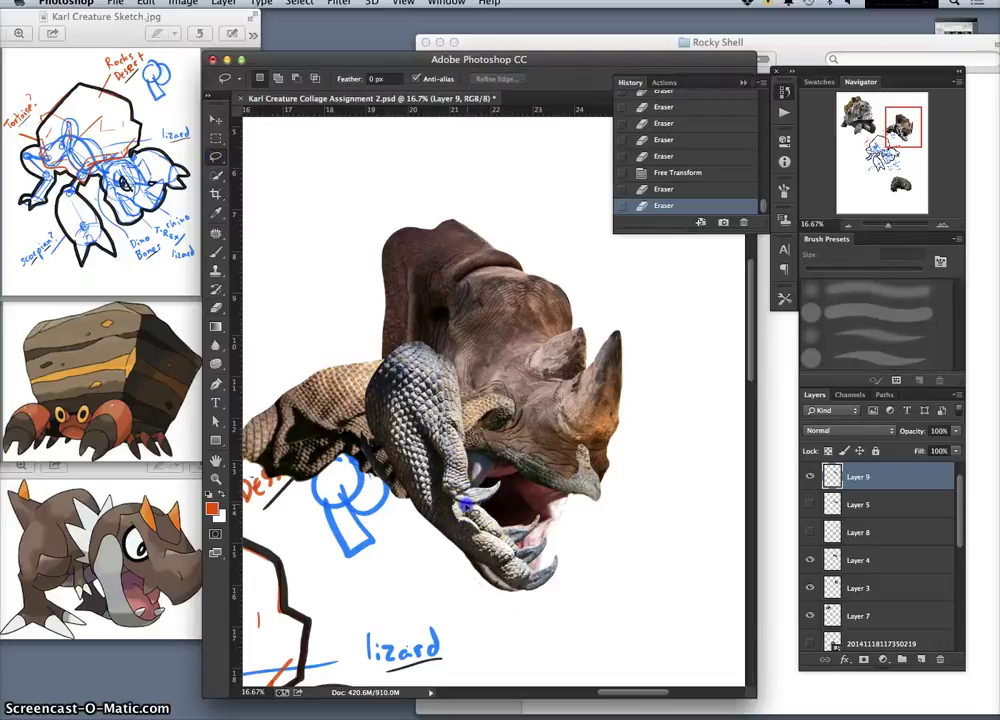
{"action": "left_click_drag", "start_coordinate": [458, 504], "coordinate": [462, 504]}
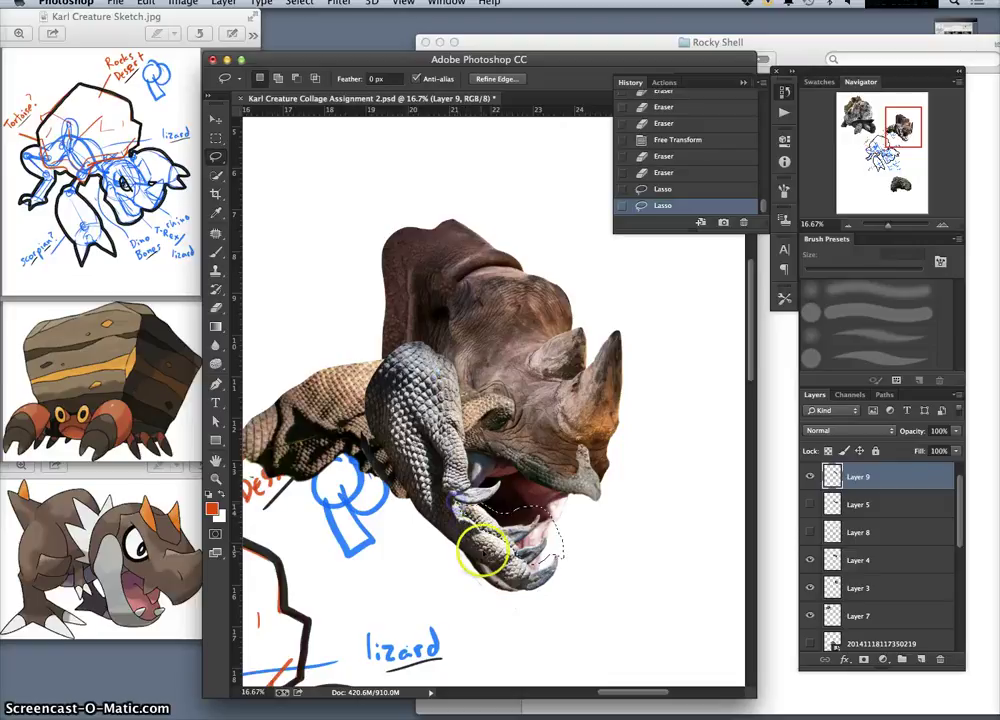
{"action": "key", "text": "super+j"}
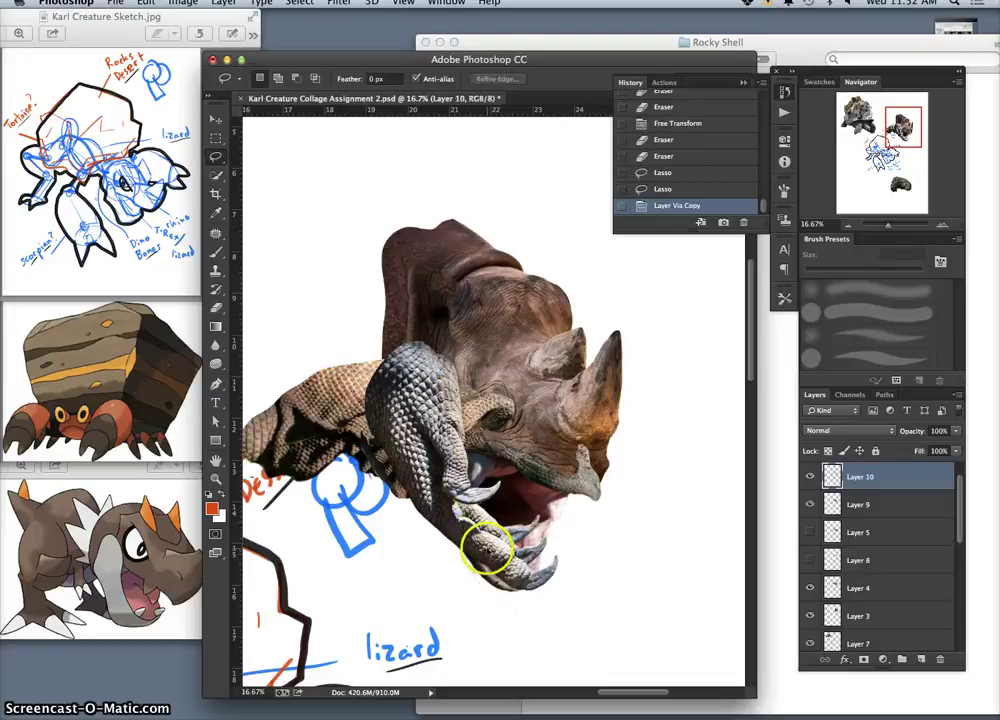
Flip the copied claws horizontally, rotate them to about 50°, and place them across the far side of the open mouth.
{"action": "key", "text": "super+t"}
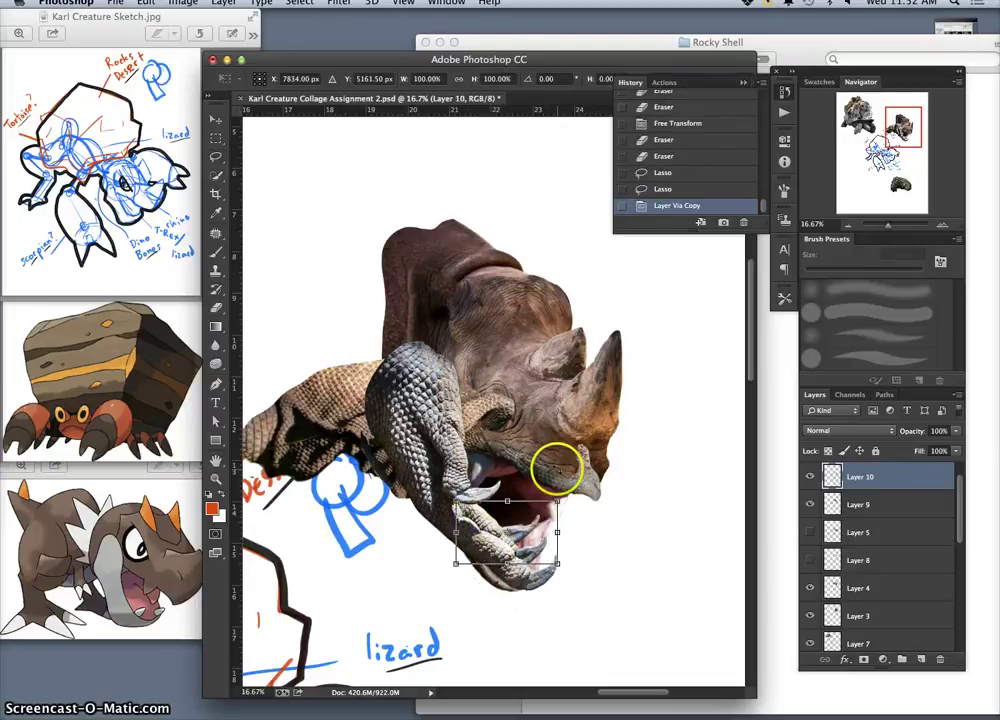
{"action": "right_click", "coordinate": [527, 525]}
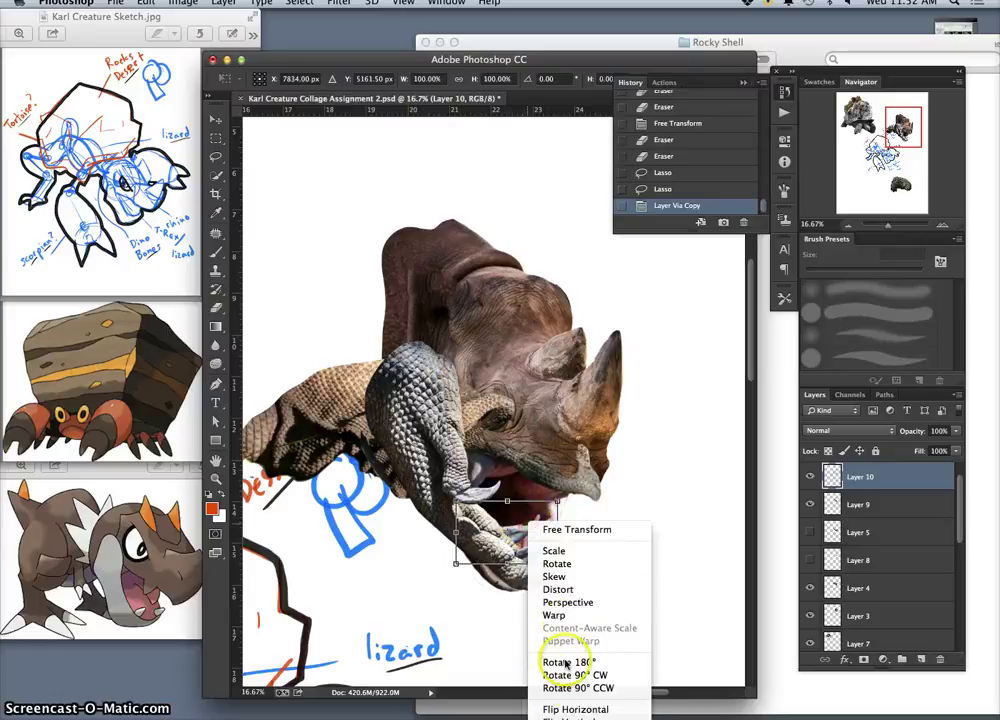
{"action": "left_click", "coordinate": [566, 710]}
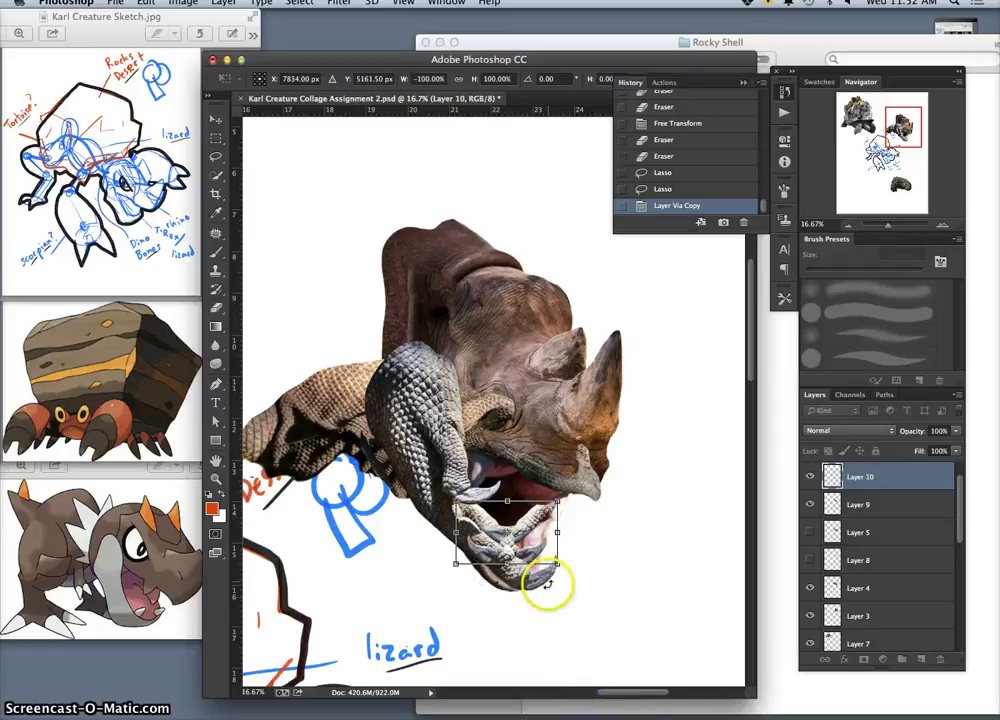
{"action": "left_click_drag", "start_coordinate": [572, 497], "coordinate": [540, 576]}
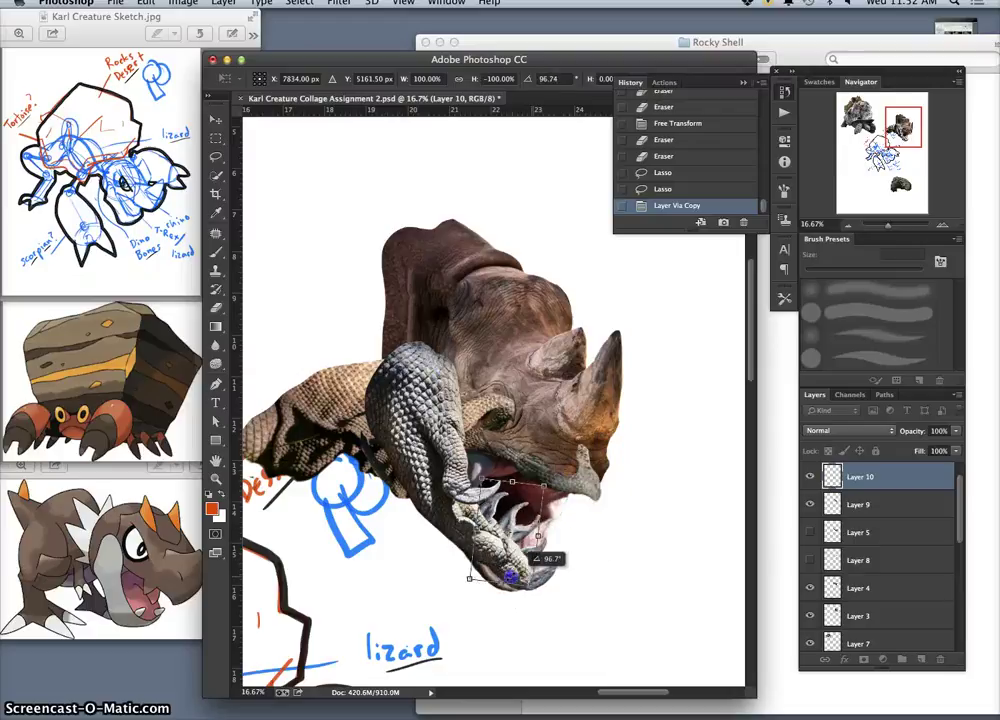
{"action": "left_click_drag", "start_coordinate": [487, 553], "coordinate": [487, 553]}
{"action": "right_click", "coordinate": [522, 527]}
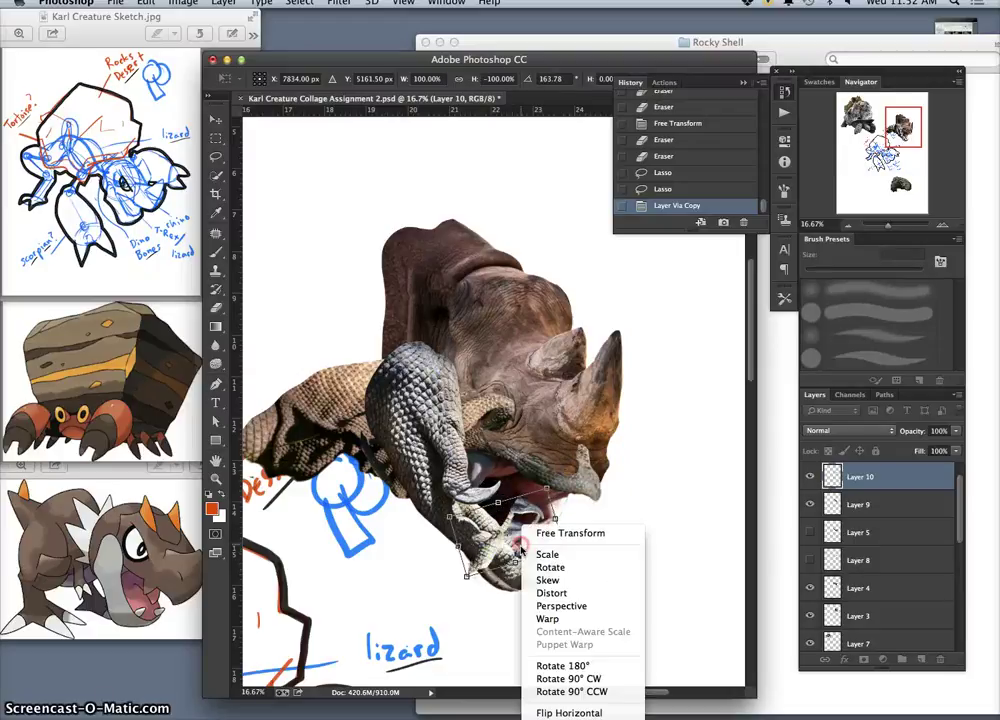
{"action": "left_click", "coordinate": [556, 713]}
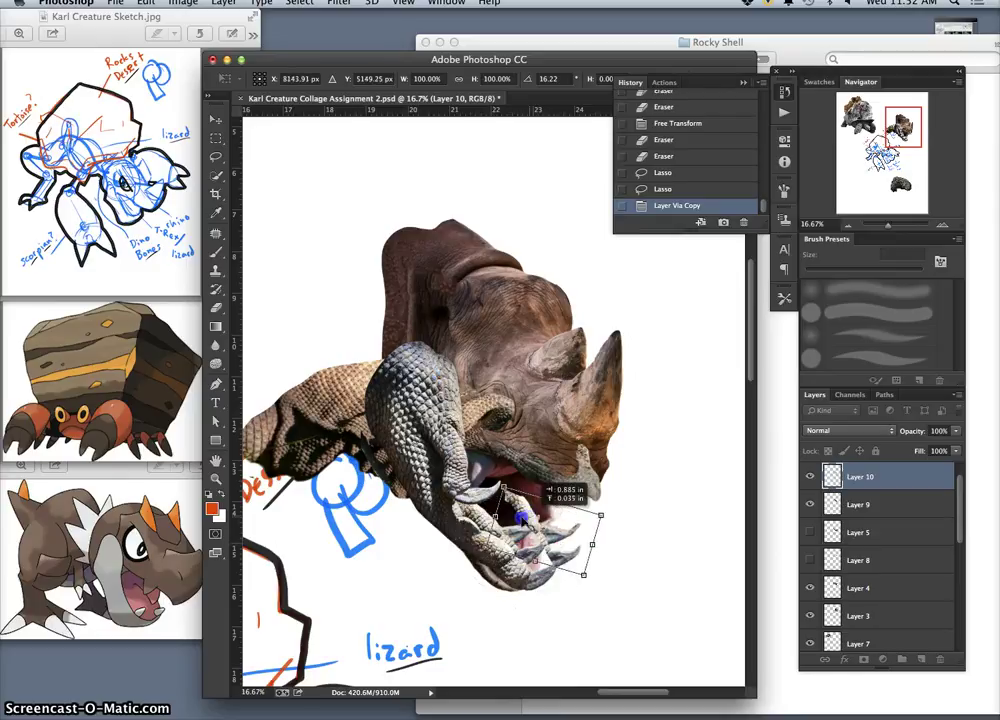
{"action": "left_click_drag", "start_coordinate": [518, 515], "coordinate": [513, 515]}
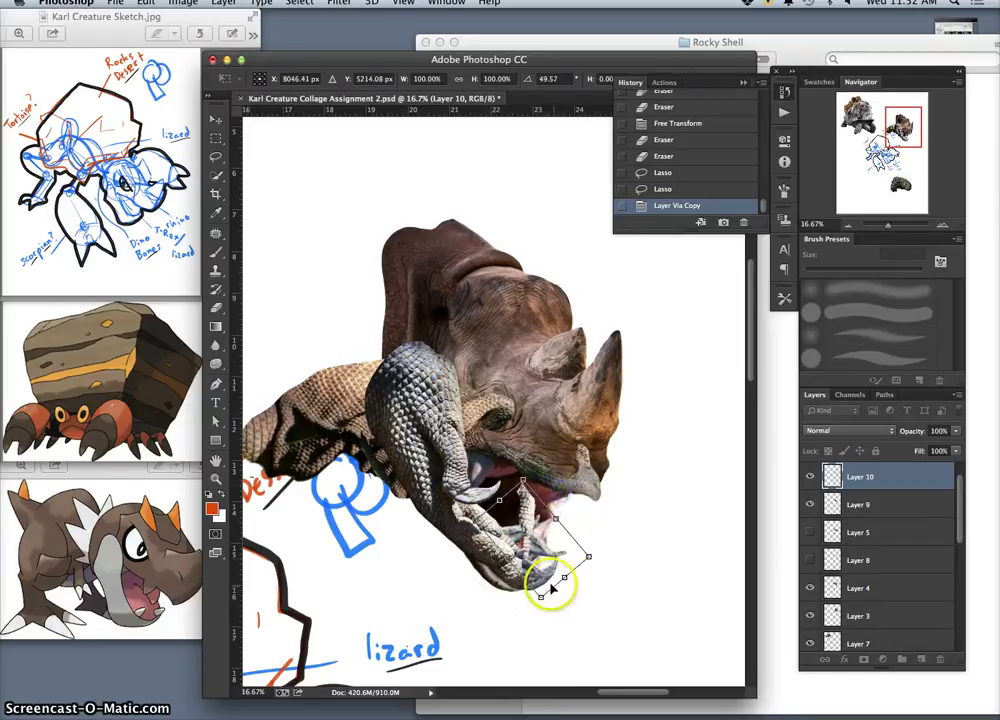
Distort the claws' corners to angle them outward, shift them toward the outer edge of the lower jaw, and apply the transformation.
{"action": "right_click", "coordinate": [548, 527]}
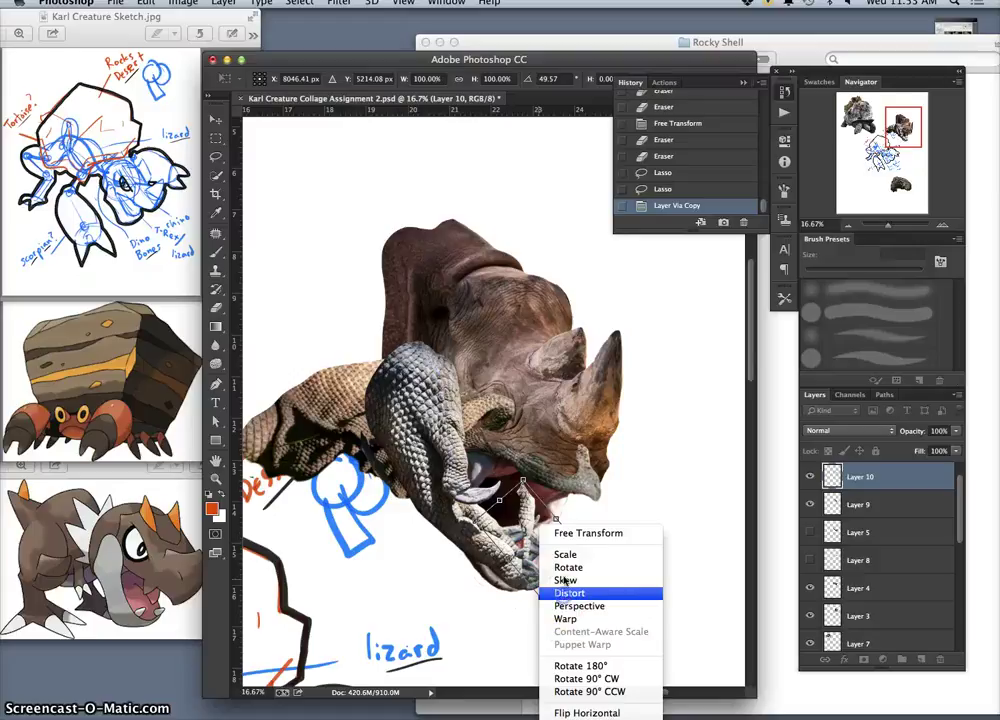
{"action": "left_click", "coordinate": [522, 485]}
{"action": "left_click_drag", "start_coordinate": [518, 479], "coordinate": [513, 478]}
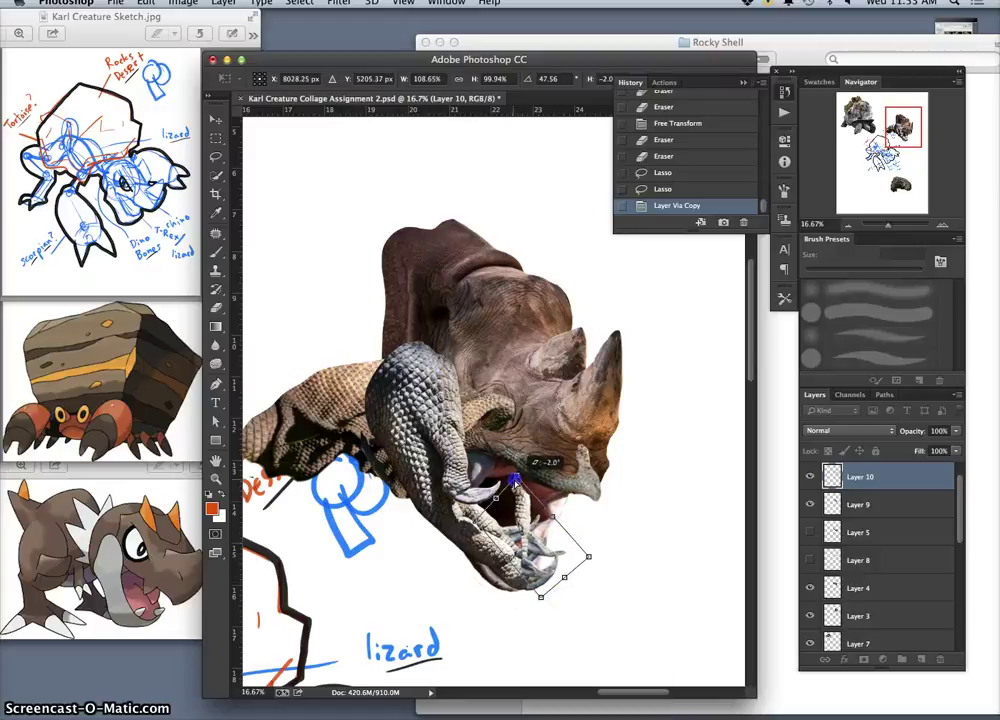
{"action": "left_click_drag", "start_coordinate": [591, 553], "coordinate": [576, 519]}
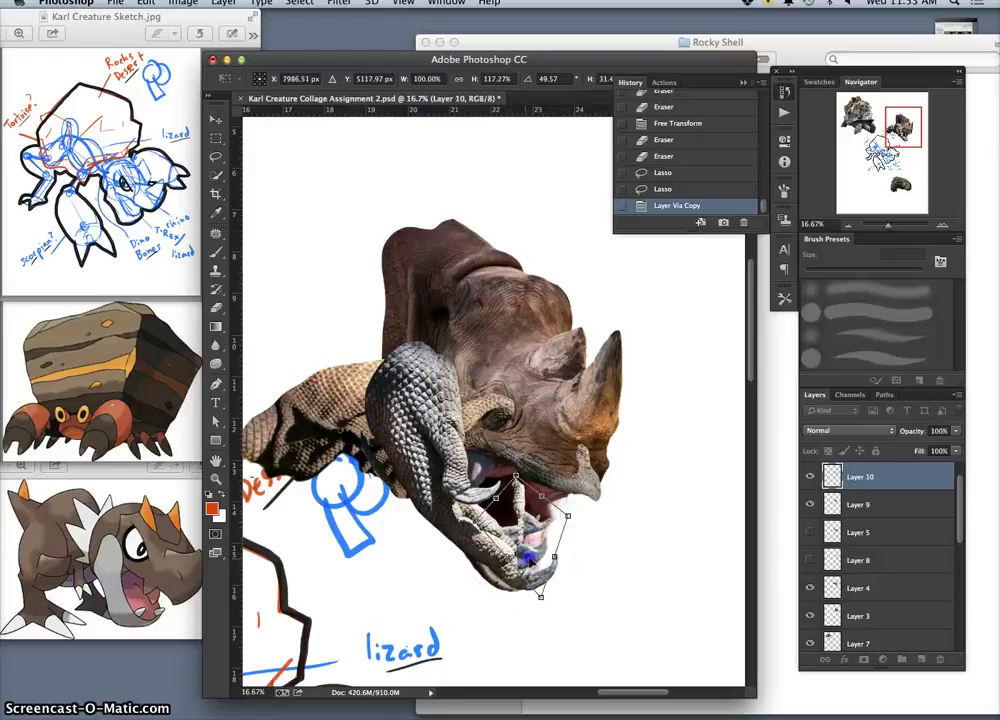
{"action": "left_click", "coordinate": [572, 530]}
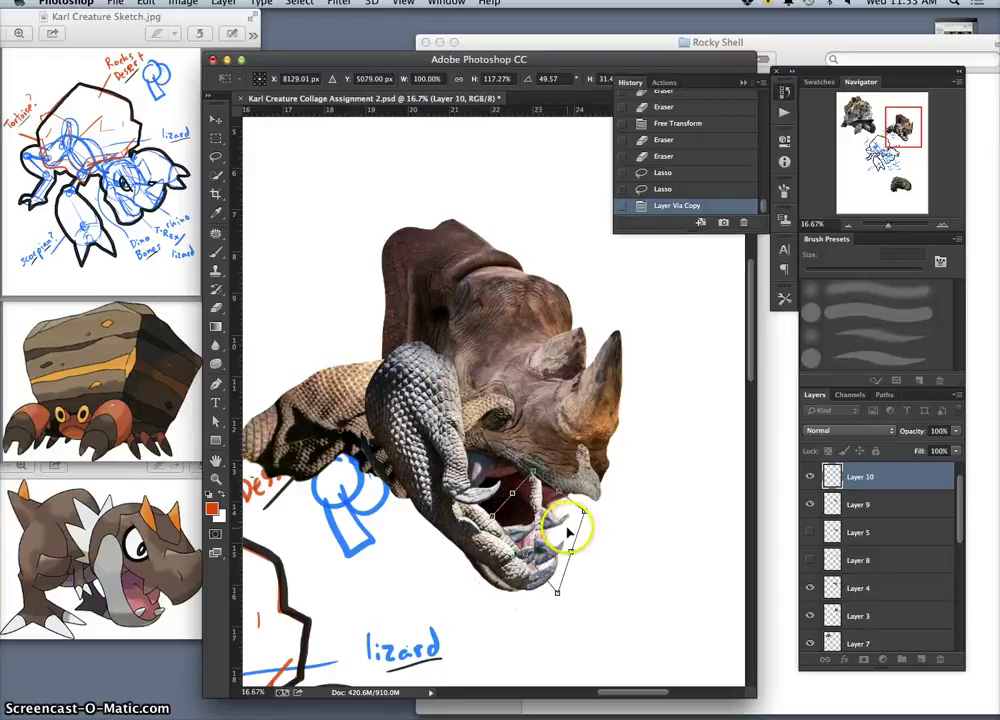
{"action": "double_click", "coordinate": [567, 536]}
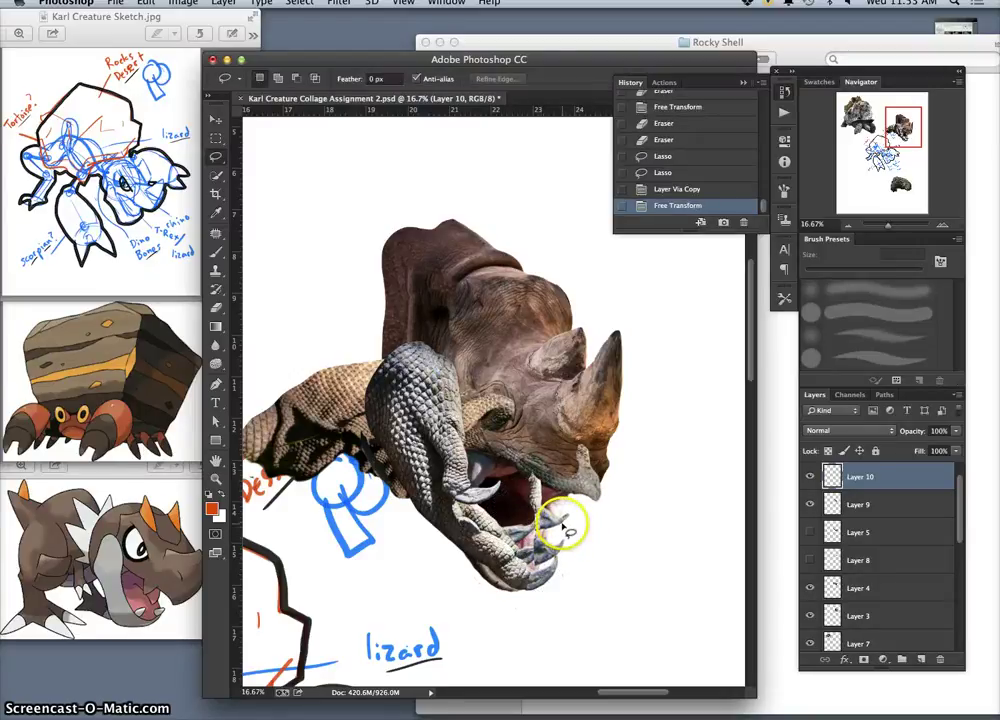
Try flipping the copied claws vertically, and undo the flip.
{"action": "right_click", "coordinate": [562, 524]}
{"action": "left_click", "coordinate": [556, 531]}
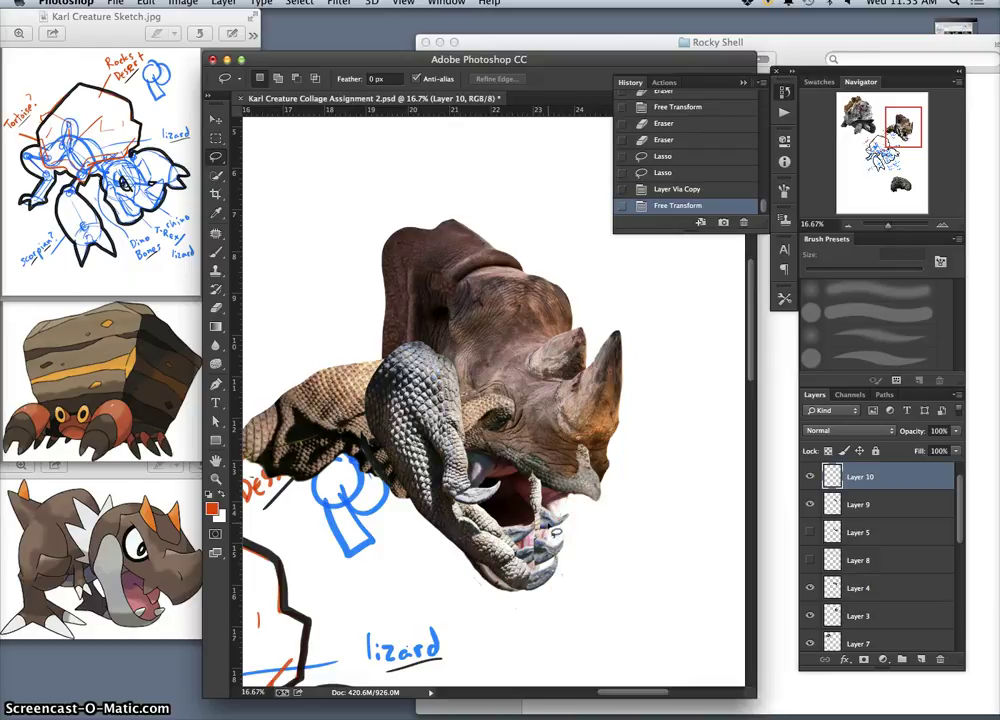
{"action": "key", "text": "super+t"}
{"action": "right_click", "coordinate": [557, 530]}
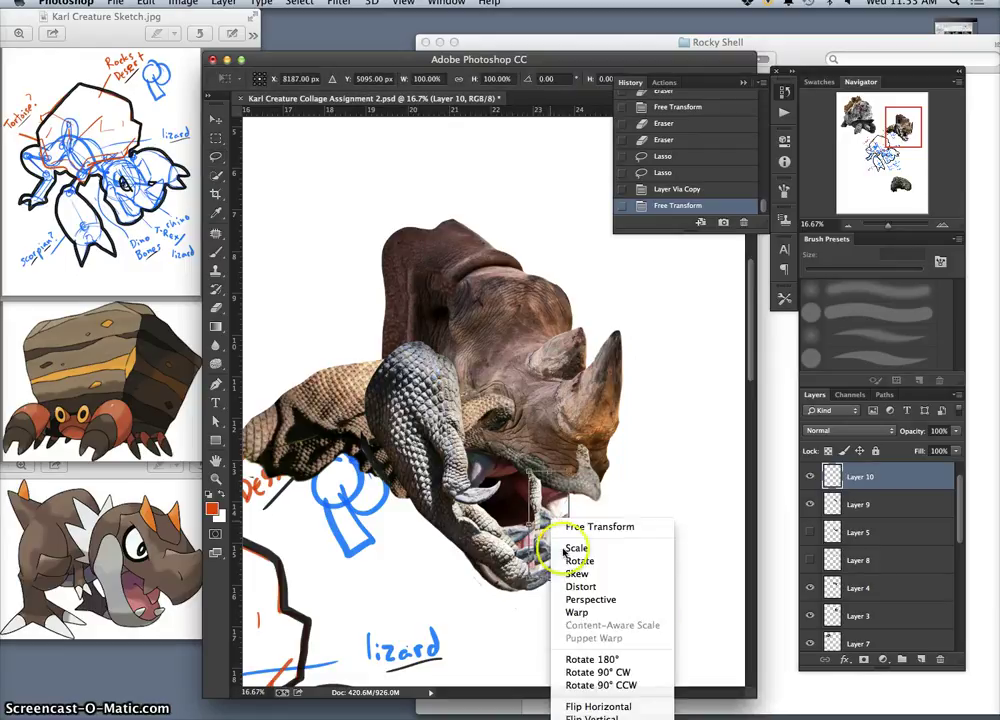
{"action": "left_click", "coordinate": [595, 702]}
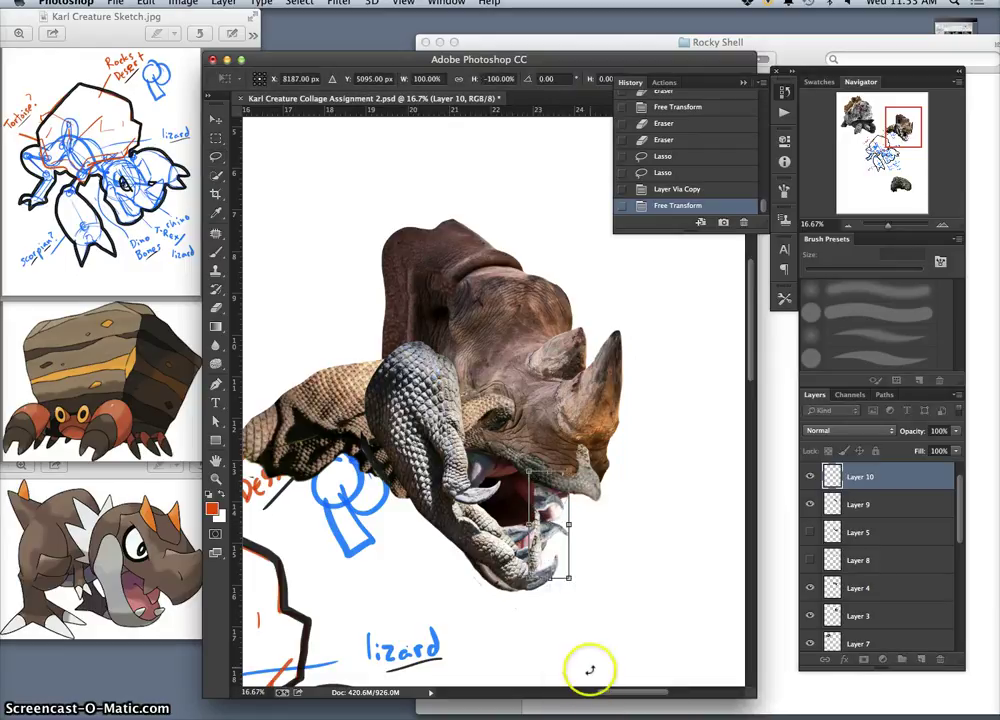
{"action": "key", "text": "super+z"}
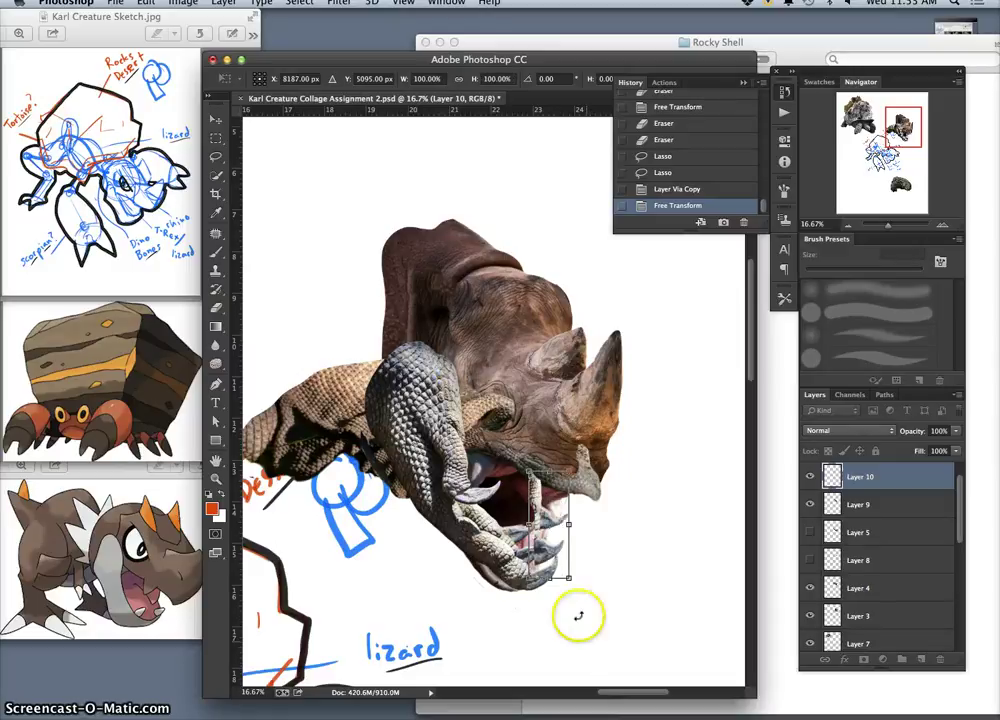
Scale the claws to about 105% width and 86% height, tilt them about 11°, and move them to the jaw's outer edge, applying the transformation.
{"action": "right_click", "coordinate": [557, 528]}
{"action": "left_click", "coordinate": [592, 710]}
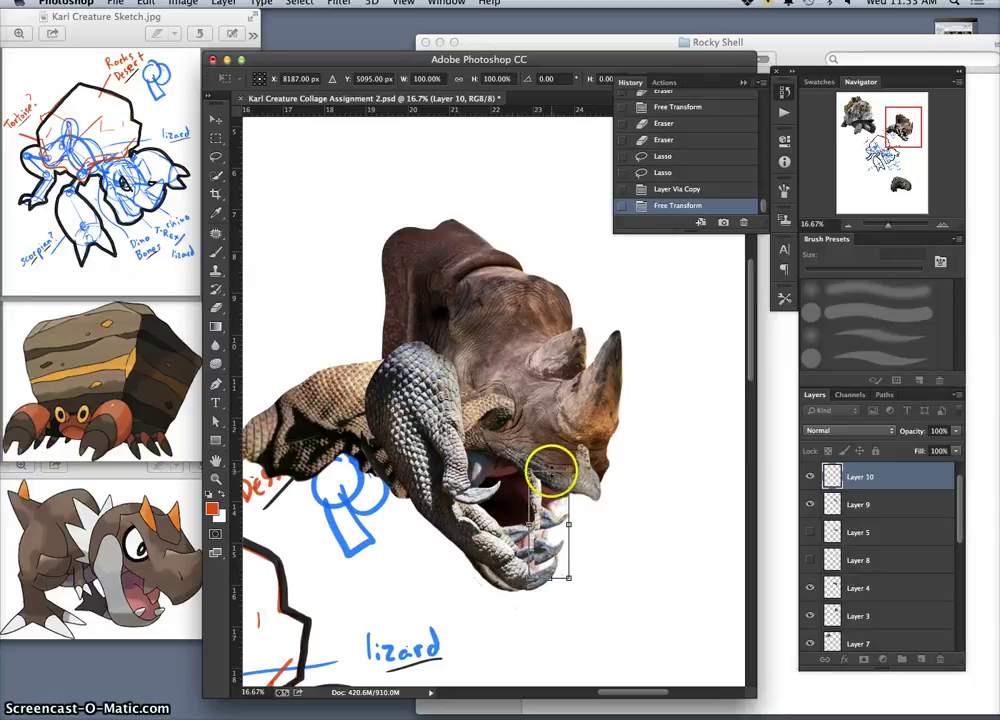
{"action": "left_click_drag", "start_coordinate": [552, 472], "coordinate": [550, 505]}
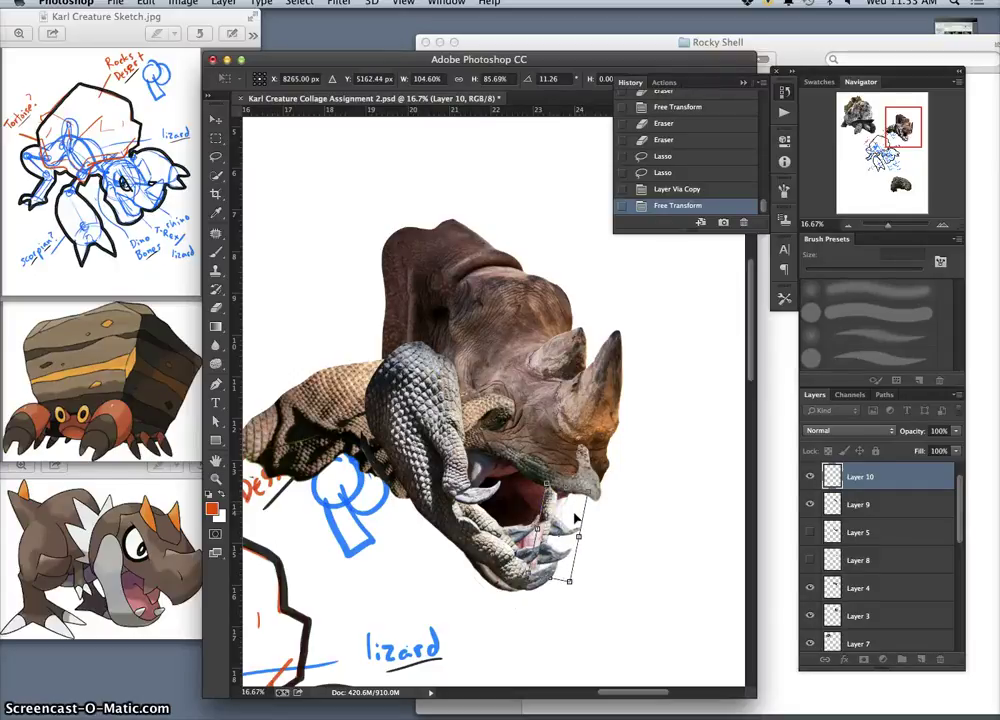
{"action": "left_click", "coordinate": [607, 520]}
Warp the copied toe and claws to curve around the far side of the lower jaw, and send their layer behind Layer 9.
{"action": "key", "text": "super+t"}
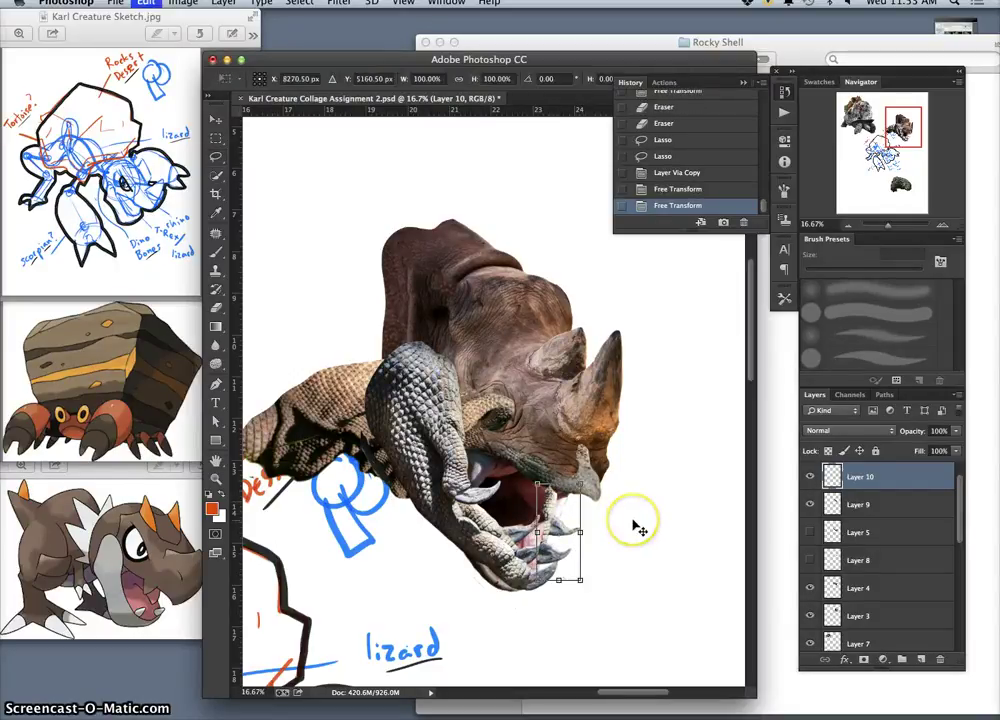
{"action": "key", "text": "super+equal"}
{"action": "key", "text": "super+equal"}
{"action": "key", "text": "super+equal"}
{"action": "scroll", "coordinate": [621, 519], "scroll_direction": "down", "scroll_amount": 5}
{"action": "scroll", "coordinate": [490, 400], "scroll_direction": "right", "scroll_amount": 3}
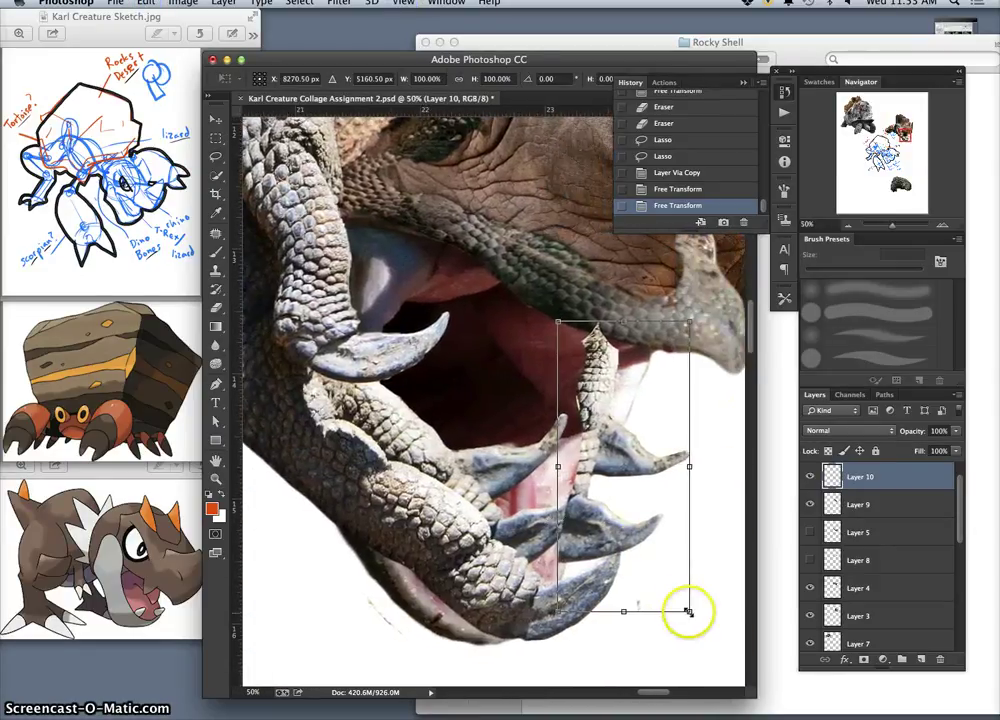
{"action": "right_click", "coordinate": [664, 592]}
{"action": "left_click", "coordinate": [689, 619]}
{"action": "left_click_drag", "start_coordinate": [603, 583], "coordinate": [557, 565]}
{"action": "left_click_drag", "start_coordinate": [679, 440], "coordinate": [670, 415]}
{"action": "left_click_drag", "start_coordinate": [612, 544], "coordinate": [653, 532]}
{"action": "left_click_drag", "start_coordinate": [612, 382], "coordinate": [576, 438]}
{"action": "left_click_drag", "start_coordinate": [668, 440], "coordinate": [656, 437]}
{"action": "mouse_move", "coordinate": [608, 359]}
{"action": "left_mouse_down"}
{"action": "mouse_move", "coordinate": [614, 353]}
{"action": "mouse_move", "coordinate": [625, 372]}
{"action": "left_mouse_up"}
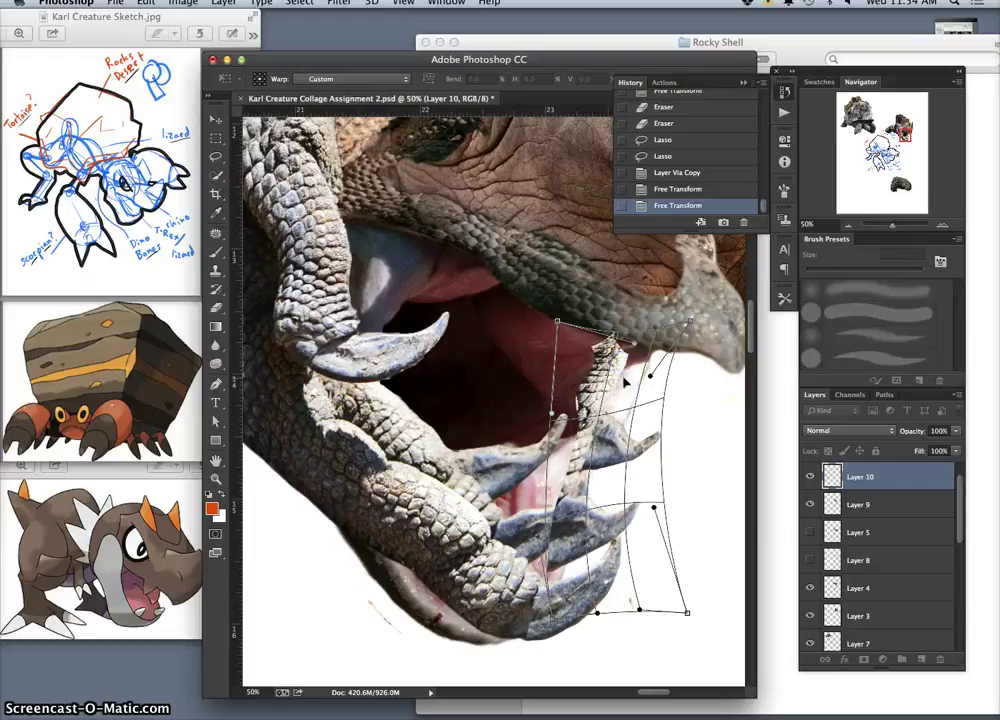
{"action": "key", "text": "Return"}
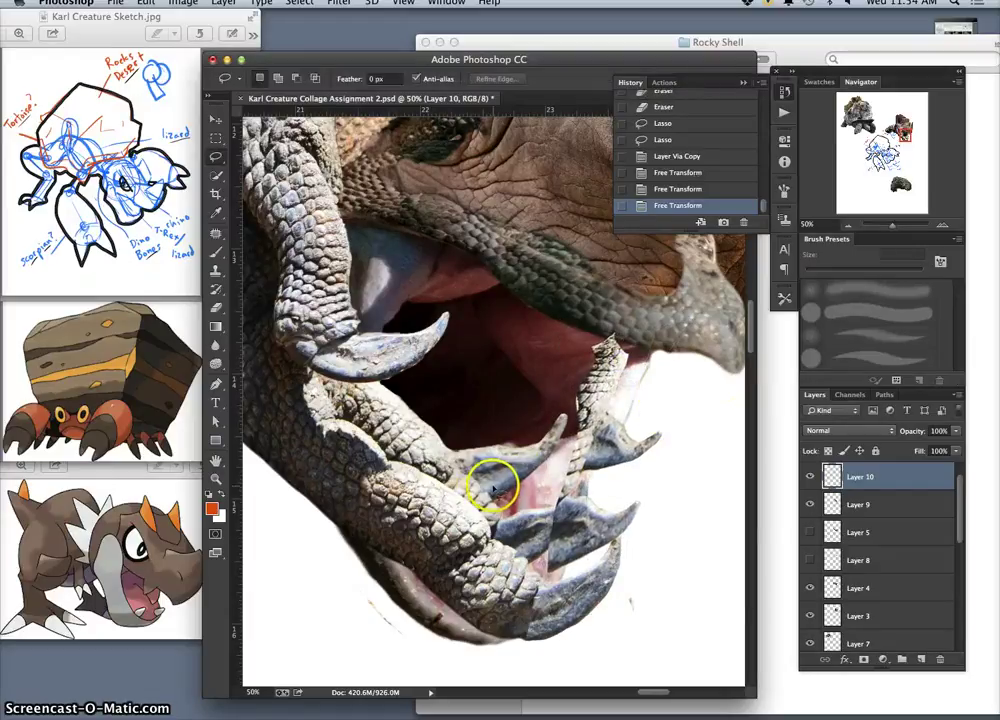
{"action": "key", "text": "super+bracketleft"}
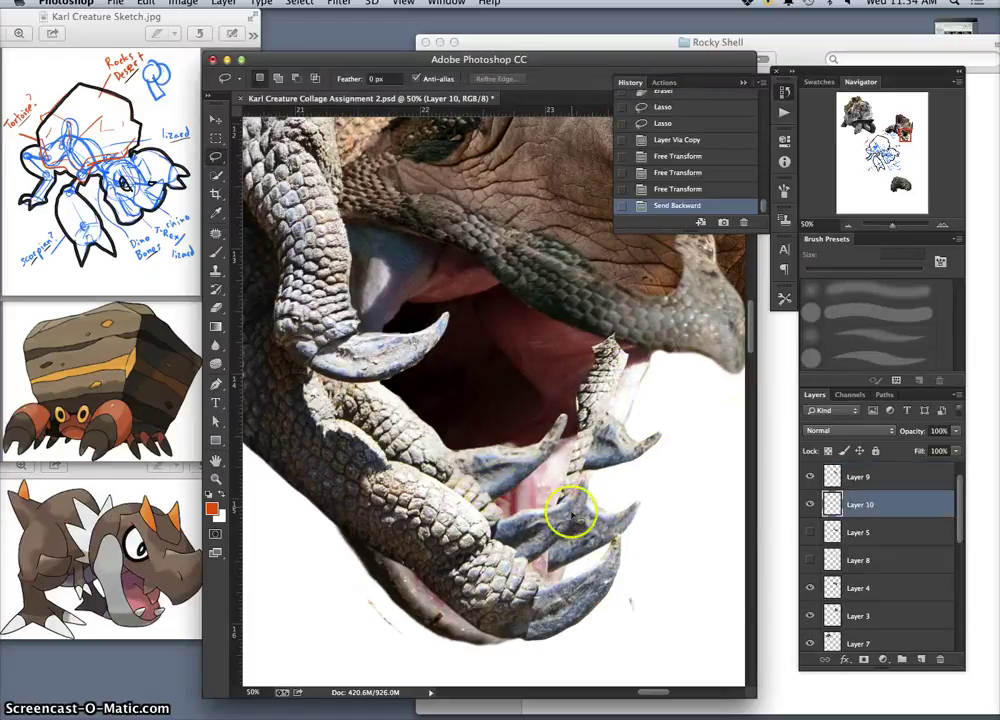